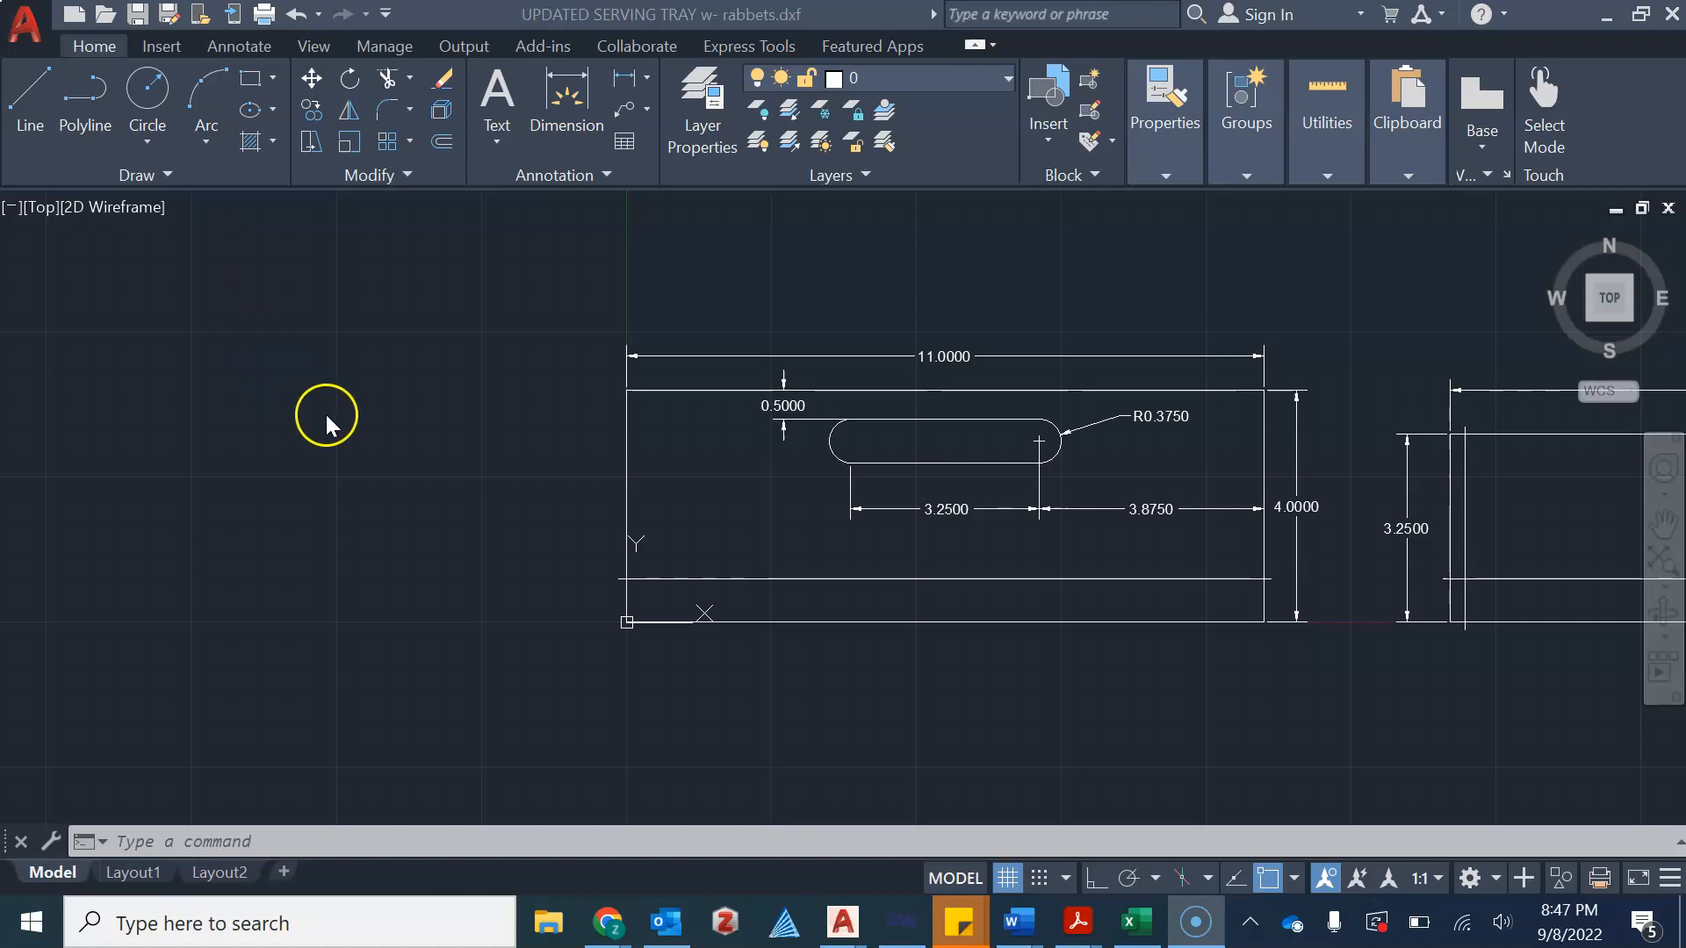
Examine the serving tray reference drawing and its dimensions
{"action": "scroll", "coordinate": [335, 419], "scroll_direction": "down", "scroll_amount": 2}
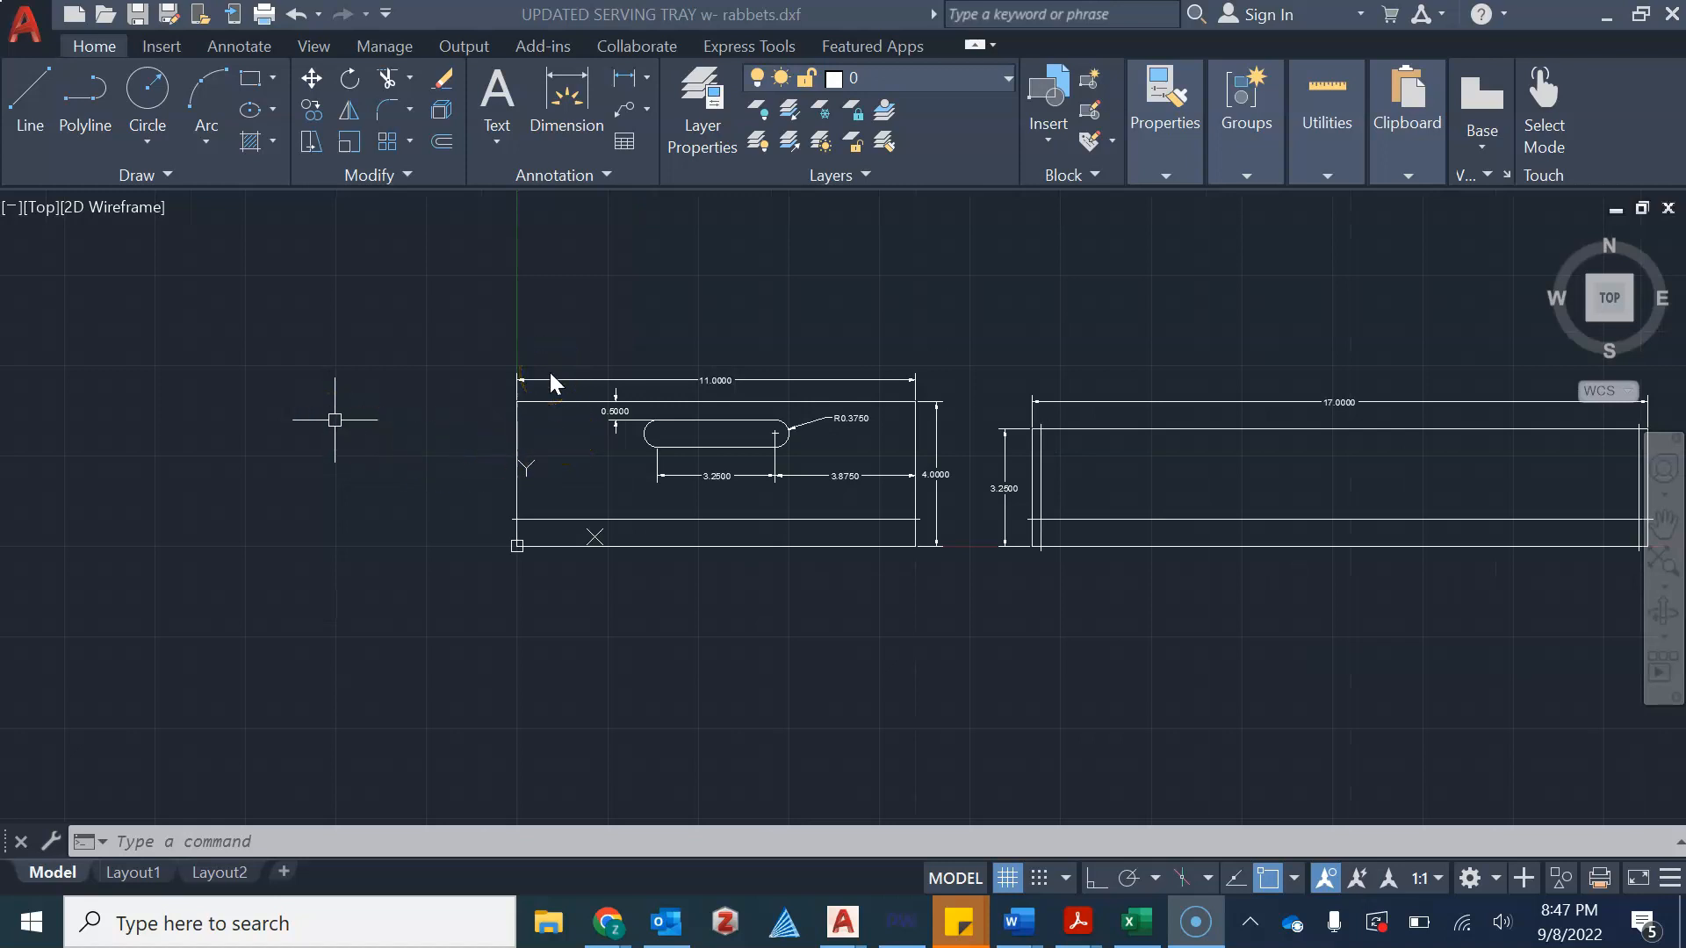
{"action": "scroll", "coordinate": [572, 409], "scroll_direction": "up", "scroll_amount": 2}
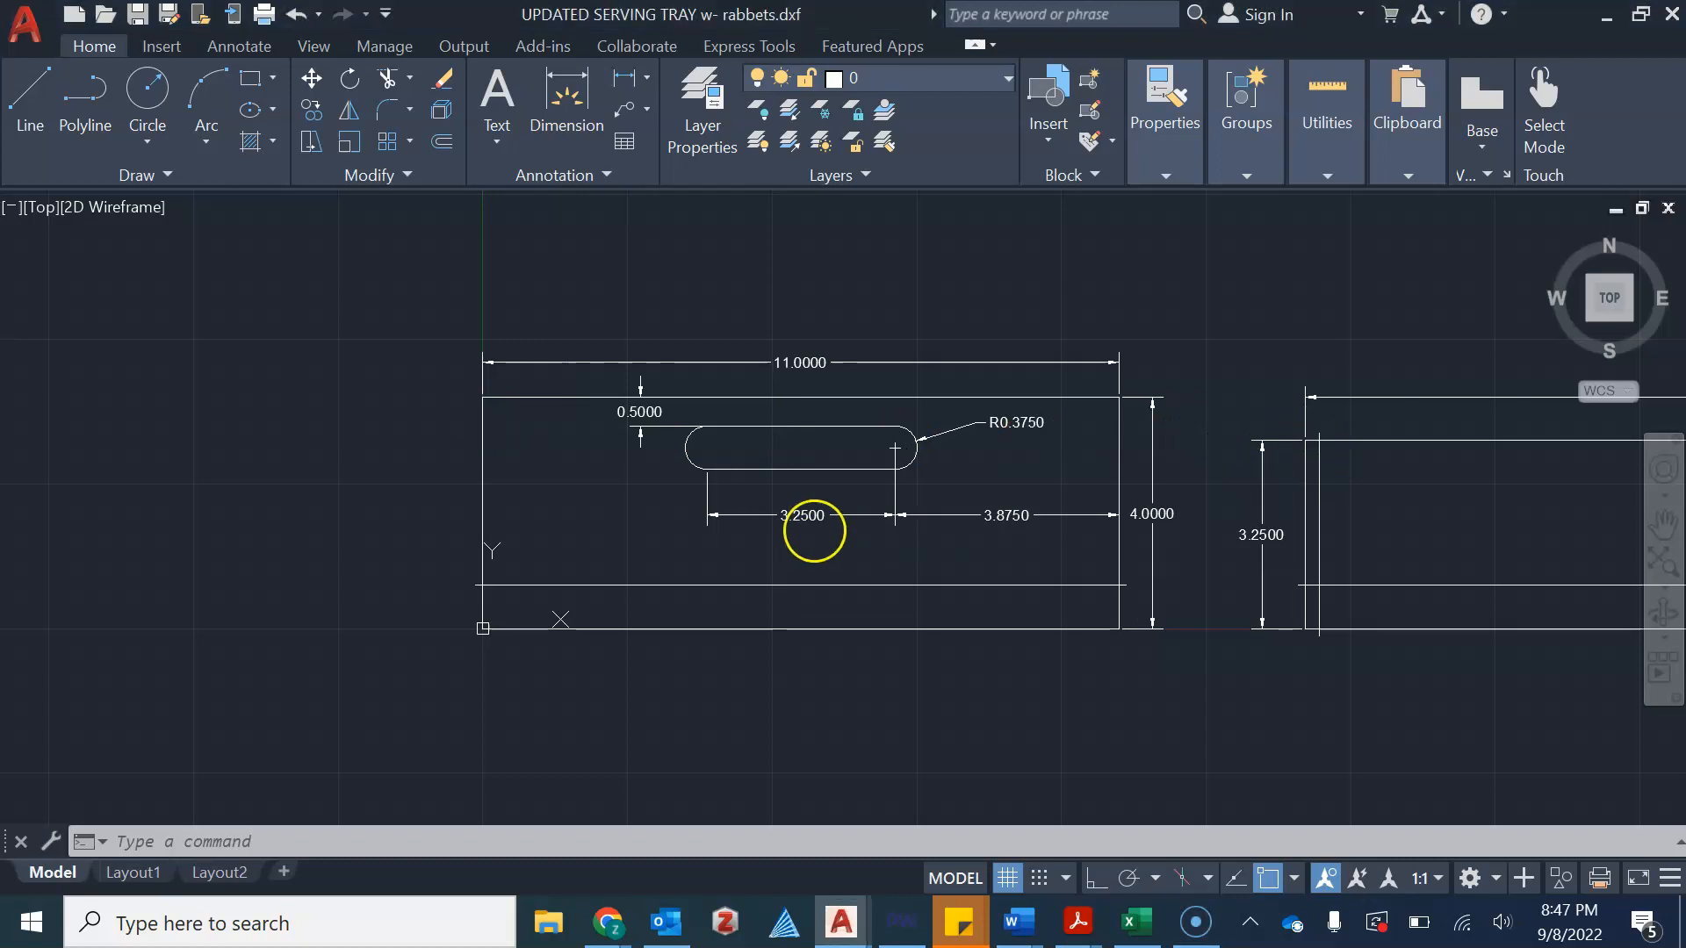
{"action": "scroll", "coordinate": [1317, 489], "scroll_direction": "down", "scroll_amount": 4}
{"action": "middle_click_drag", "start_coordinate": [1332, 488], "coordinate": [983, 509]}
{"action": "scroll", "coordinate": [983, 509], "scroll_direction": "up", "scroll_amount": 3}
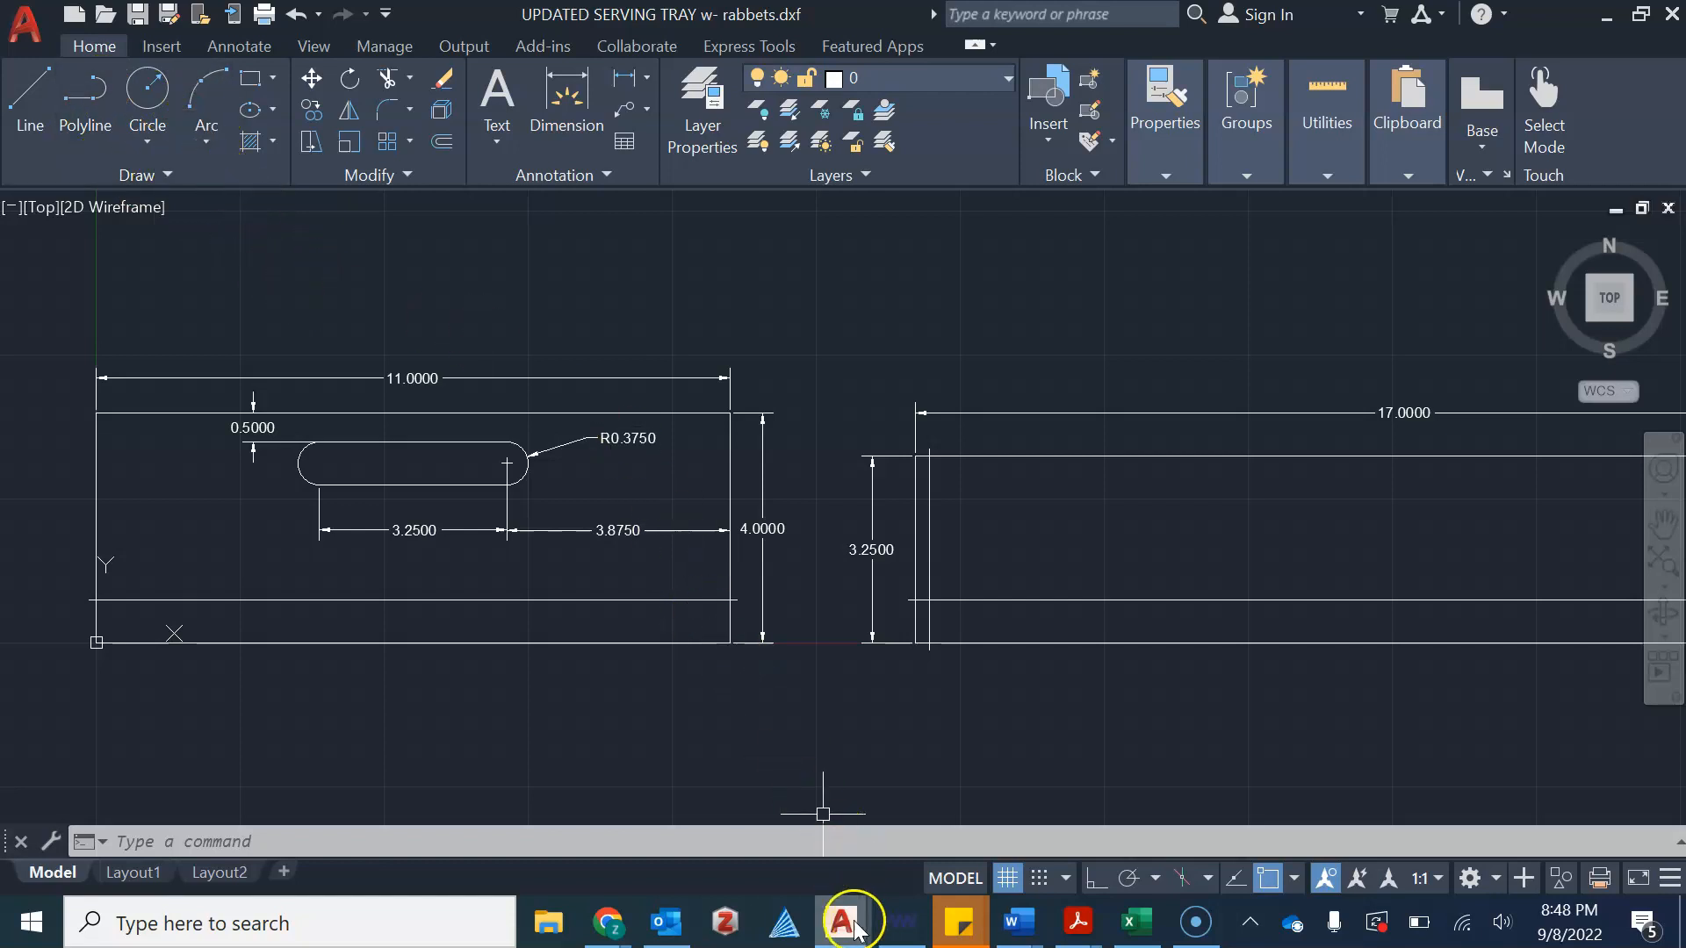
Switch to the blank Drawing1 drawing and centre the view on the origin
{"action": "mouse_move", "coordinate": [838, 933]}
{"action": "left_click", "coordinate": [774, 841]}
{"action": "scroll", "coordinate": [686, 492], "scroll_direction": "down", "scroll_amount": 2}
{"action": "middle_click_drag", "start_coordinate": [736, 450], "coordinate": [561, 583]}
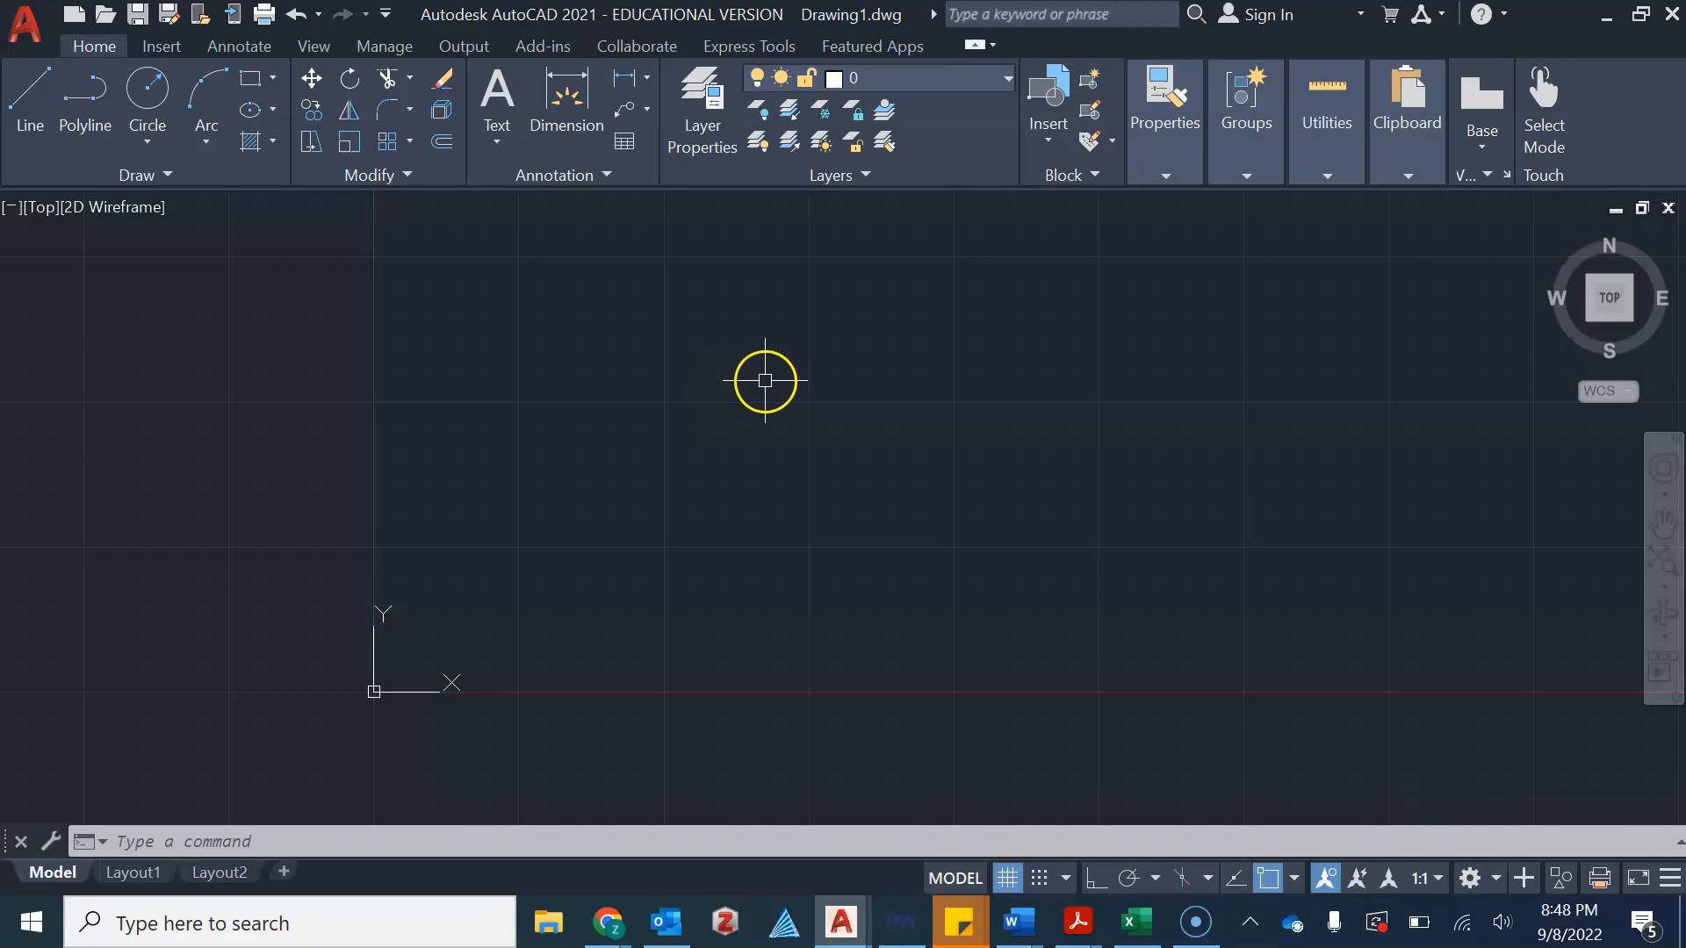
{"action": "scroll", "coordinate": [750, 439], "scroll_direction": "down", "scroll_amount": 2}
{"action": "scroll", "coordinate": [751, 439], "scroll_direction": "up", "scroll_amount": 4}
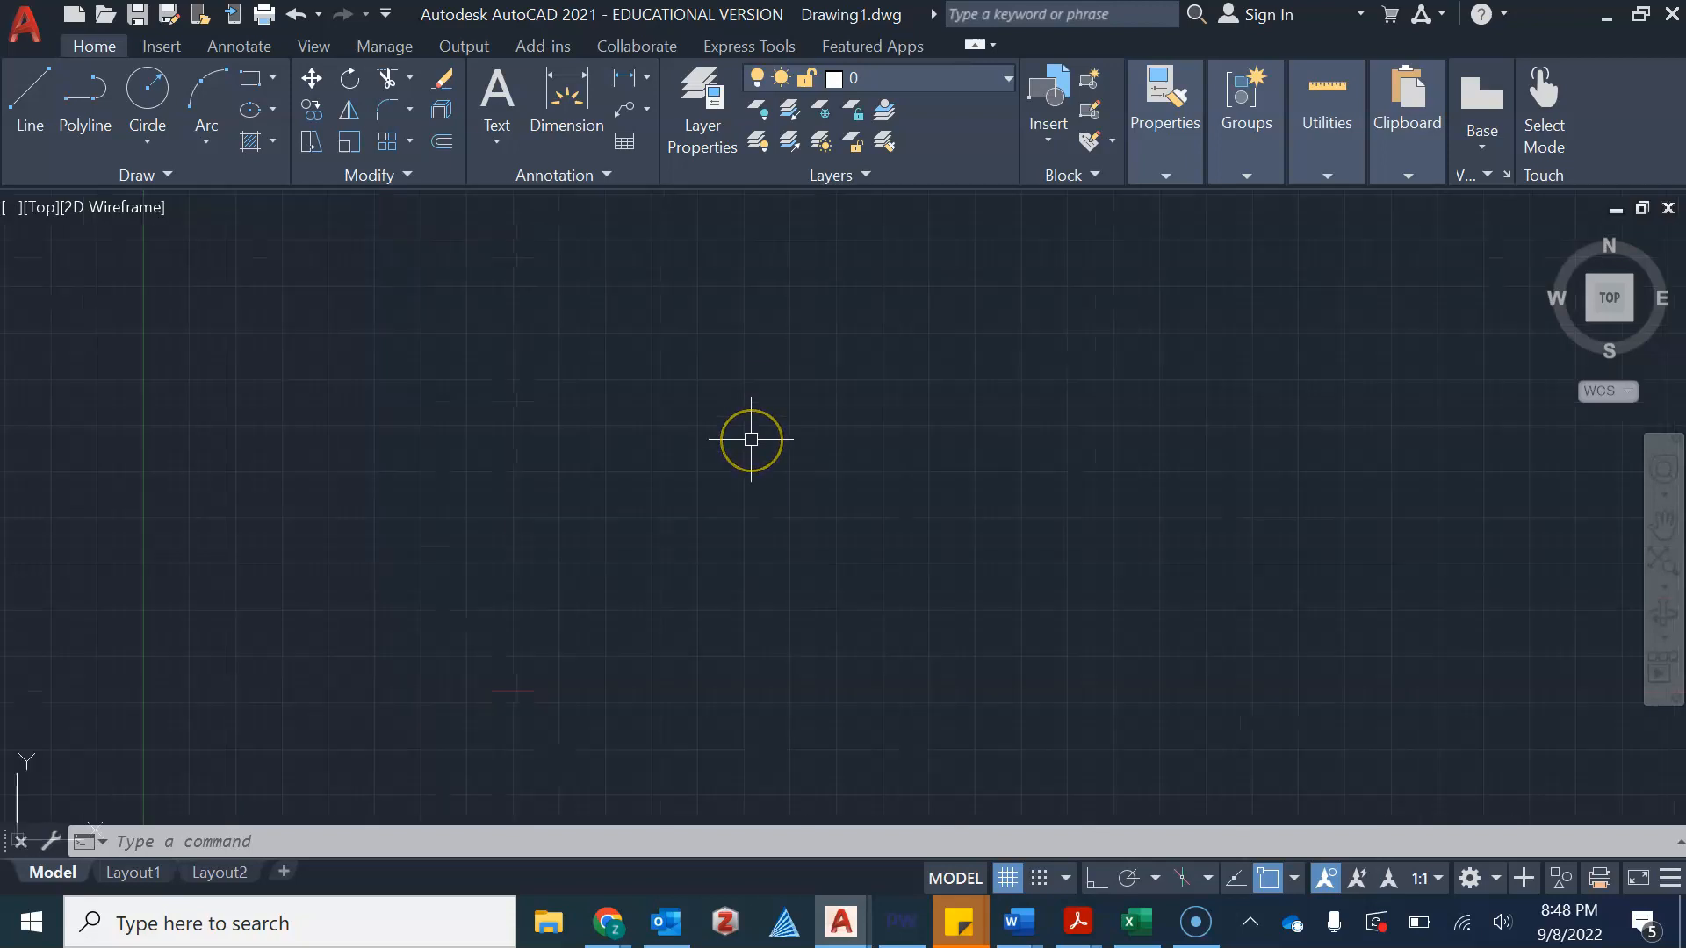
{"action": "scroll", "coordinate": [751, 438], "scroll_direction": "down", "scroll_amount": 2}
{"action": "scroll", "coordinate": [751, 439], "scroll_direction": "down", "scroll_amount": 2}
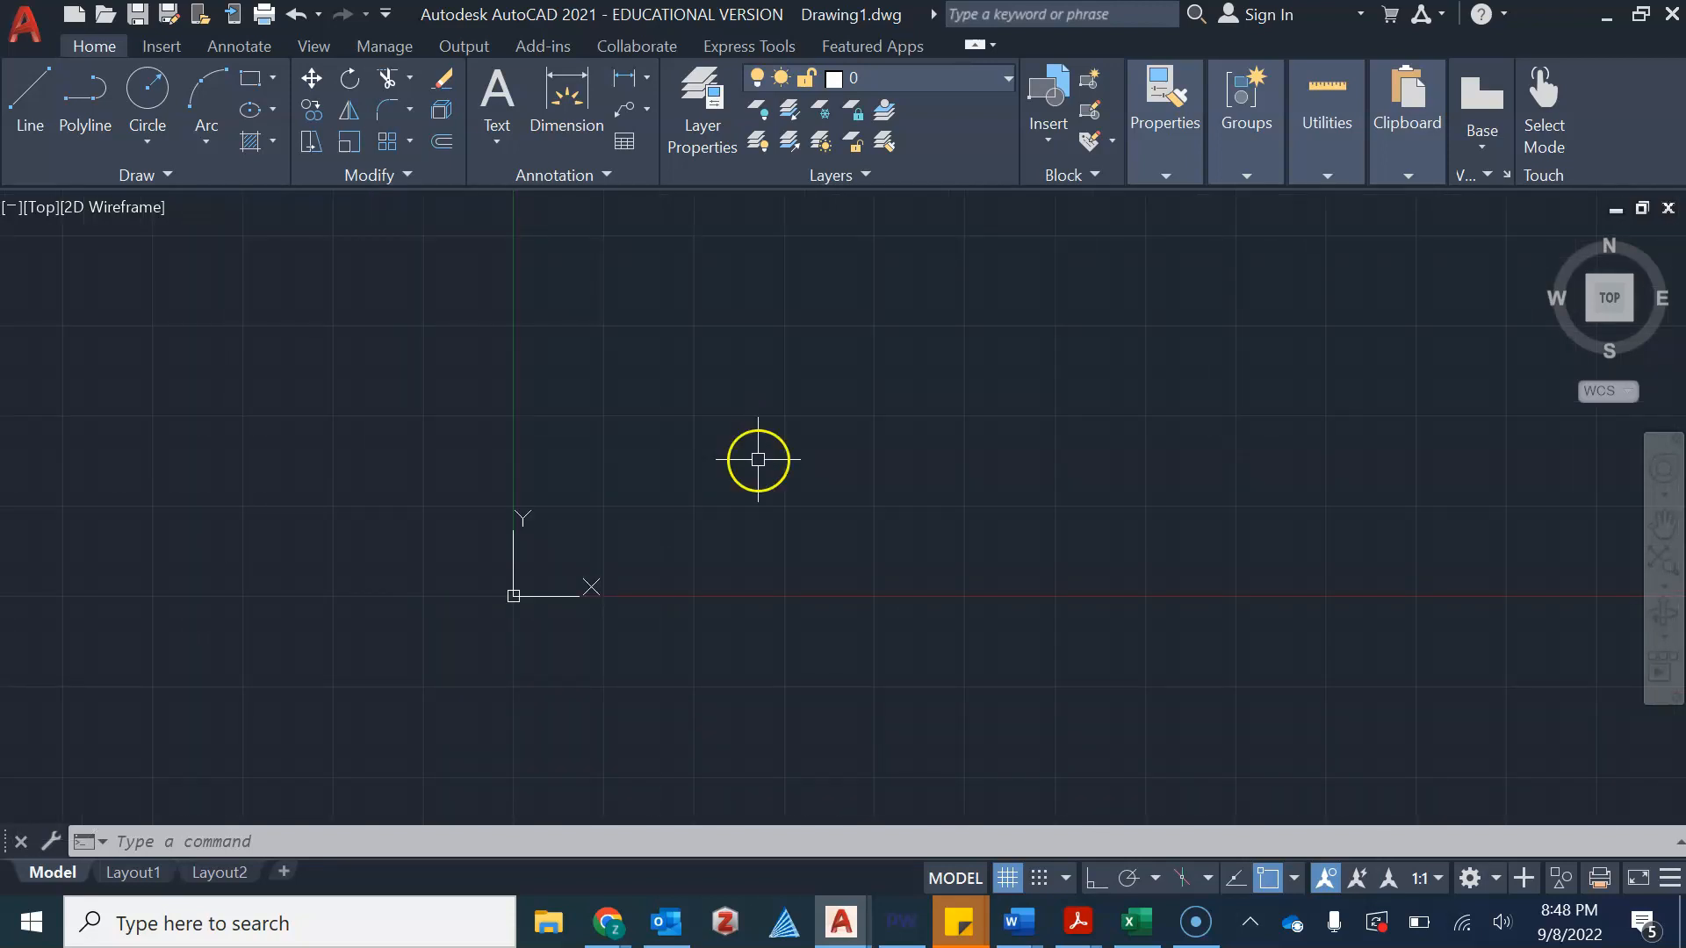
{"action": "scroll", "coordinate": [702, 419], "scroll_direction": "up", "scroll_amount": 2}
{"action": "scroll", "coordinate": [715, 443], "scroll_direction": "down", "scroll_amount": 4}
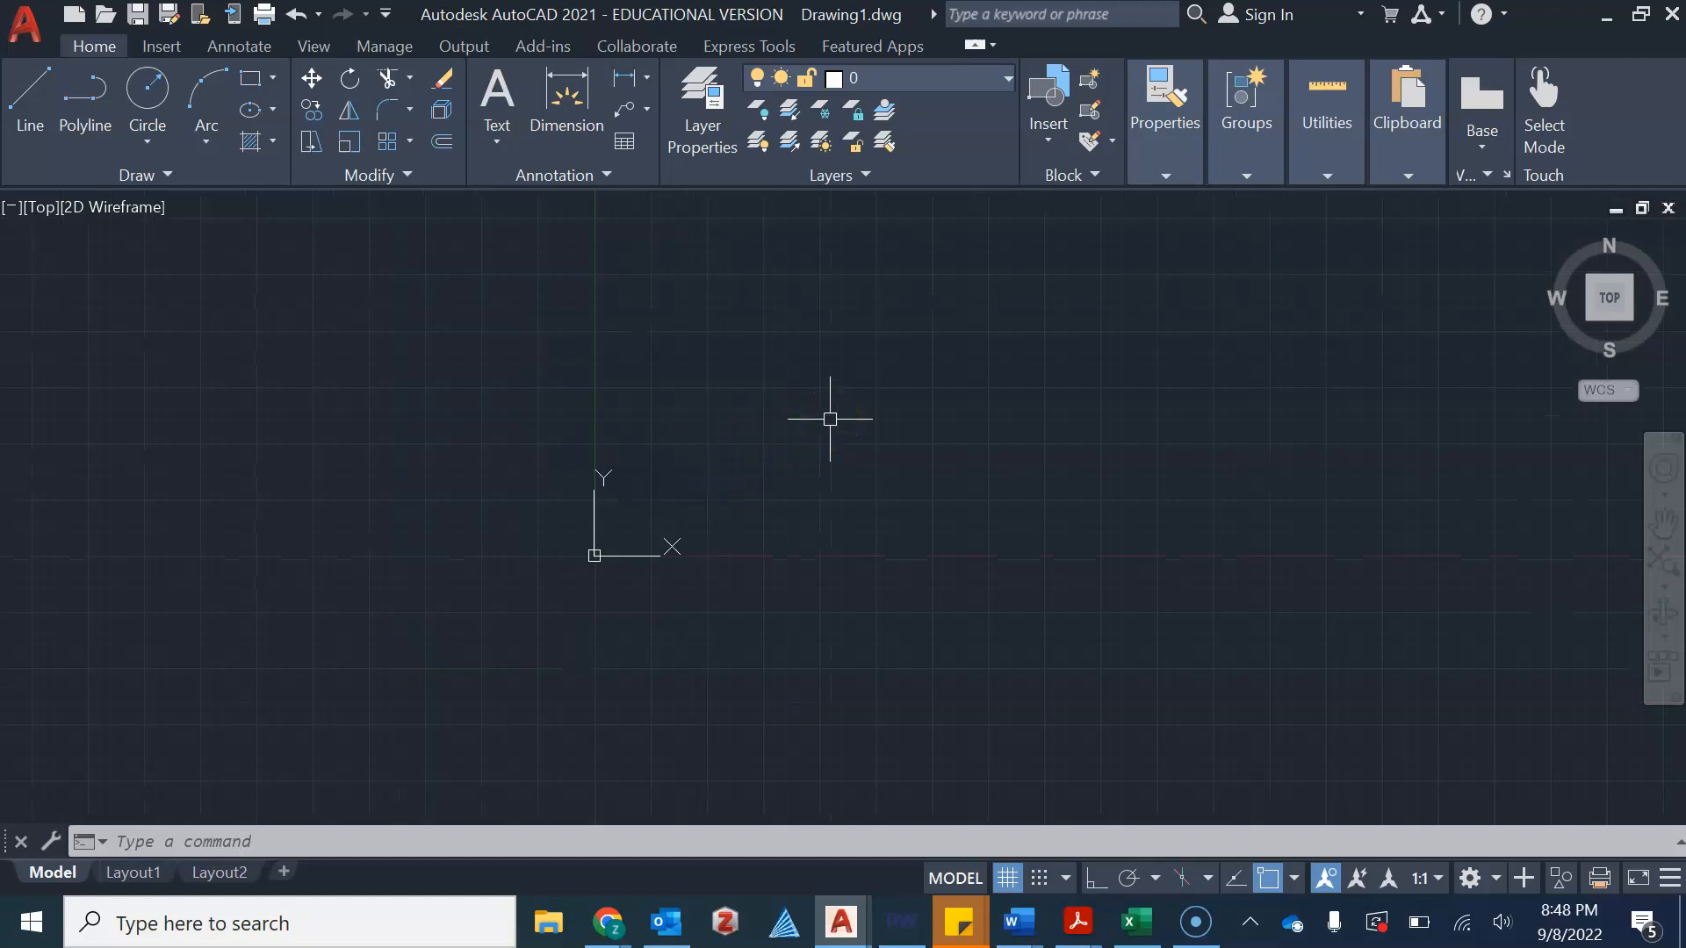
{"action": "mouse_move", "coordinate": [829, 421]}
{"action": "middle_mouse_down"}
{"action": "mouse_move", "coordinate": [557, 471]}
{"action": "mouse_move", "coordinate": [331, 616]}
{"action": "mouse_move", "coordinate": [576, 500]}
{"action": "mouse_move", "coordinate": [820, 467]}
{"action": "mouse_move", "coordinate": [507, 571]}
{"action": "mouse_move", "coordinate": [715, 501]}
{"action": "mouse_move", "coordinate": [617, 502]}
{"action": "mouse_move", "coordinate": [638, 453]}
{"action": "middle_mouse_up"}
{"action": "left_click", "coordinate": [618, 483]}
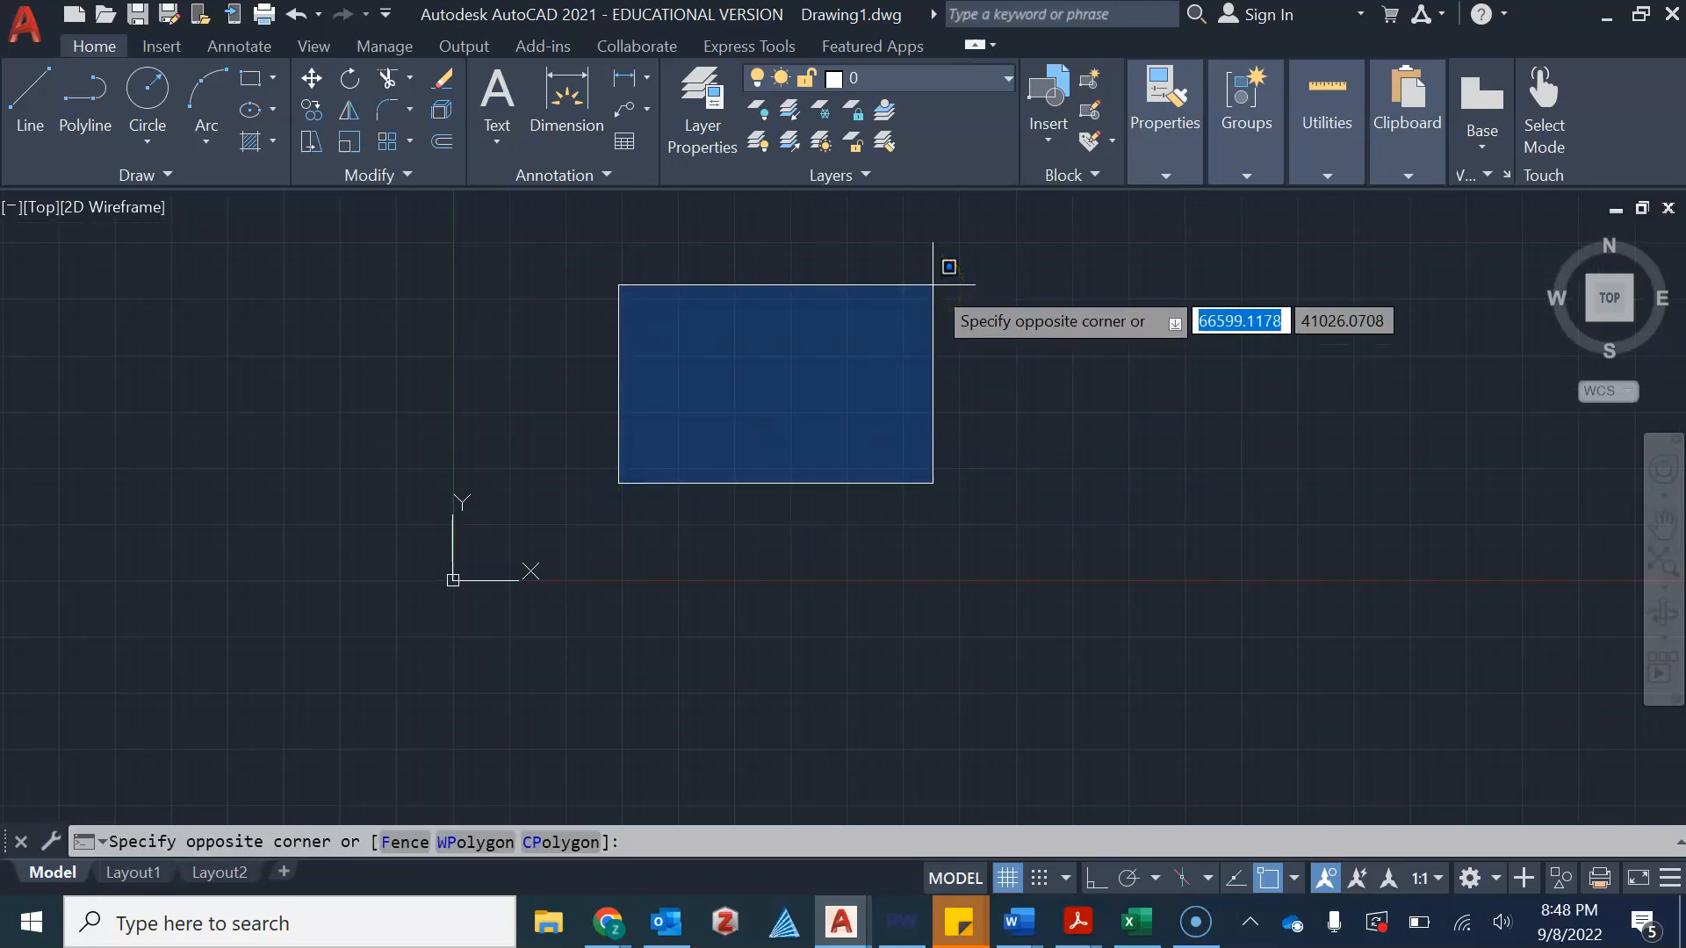
{"action": "left_click", "coordinate": [632, 422]}
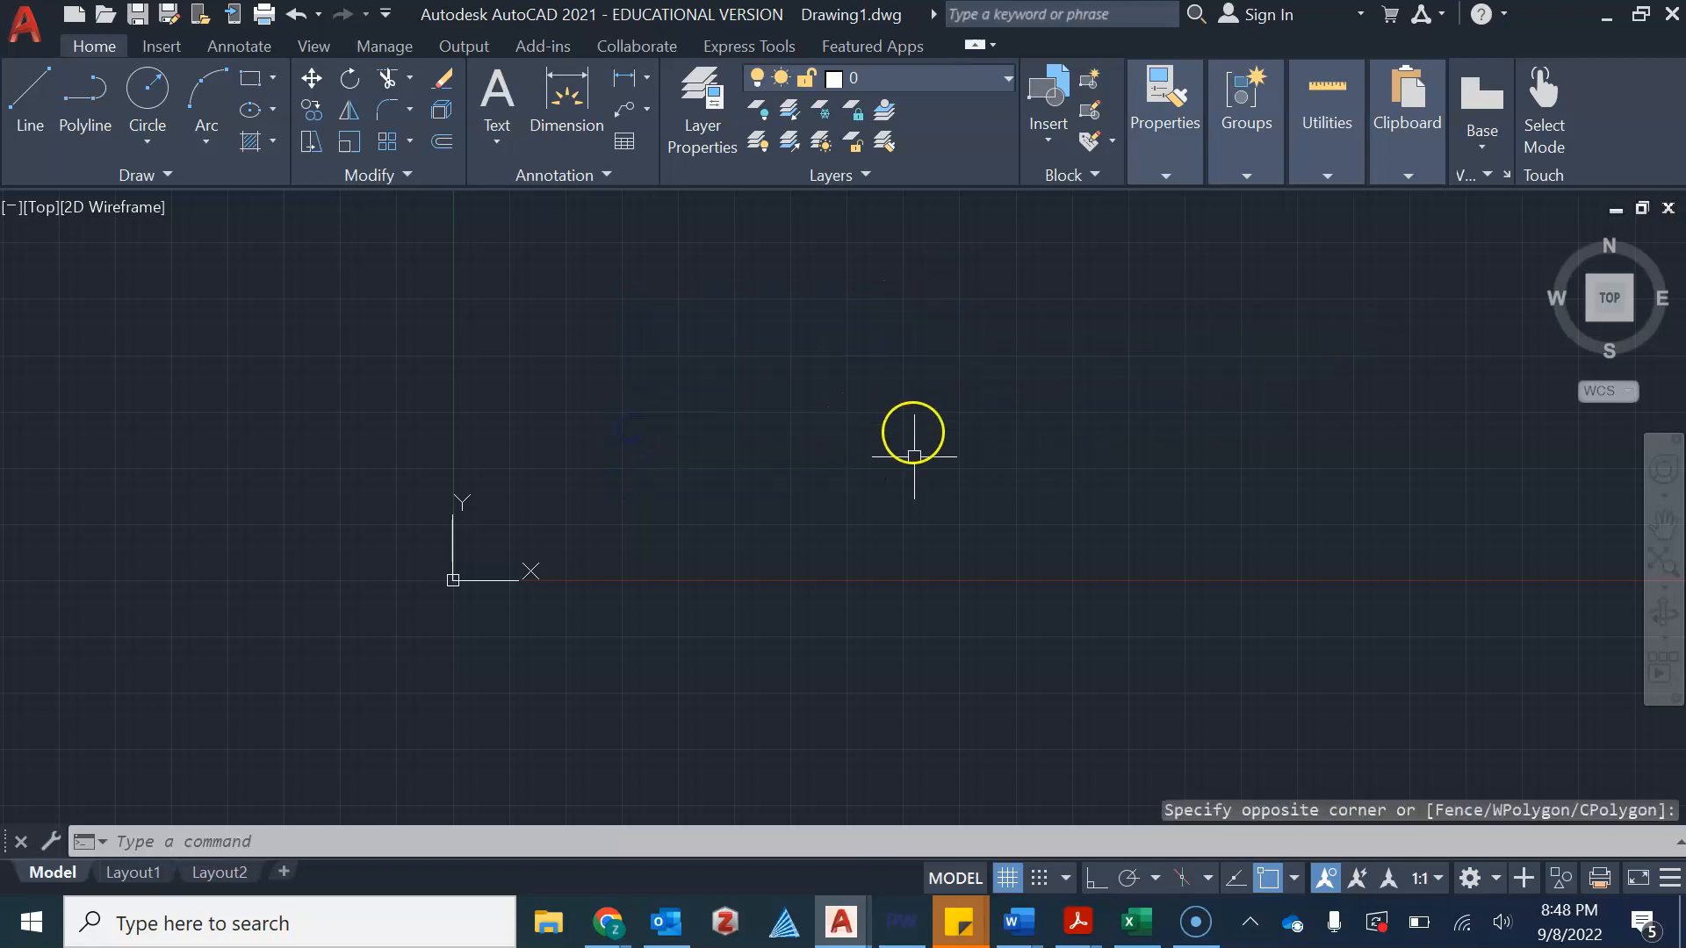
{"action": "left_click", "coordinate": [947, 480]}
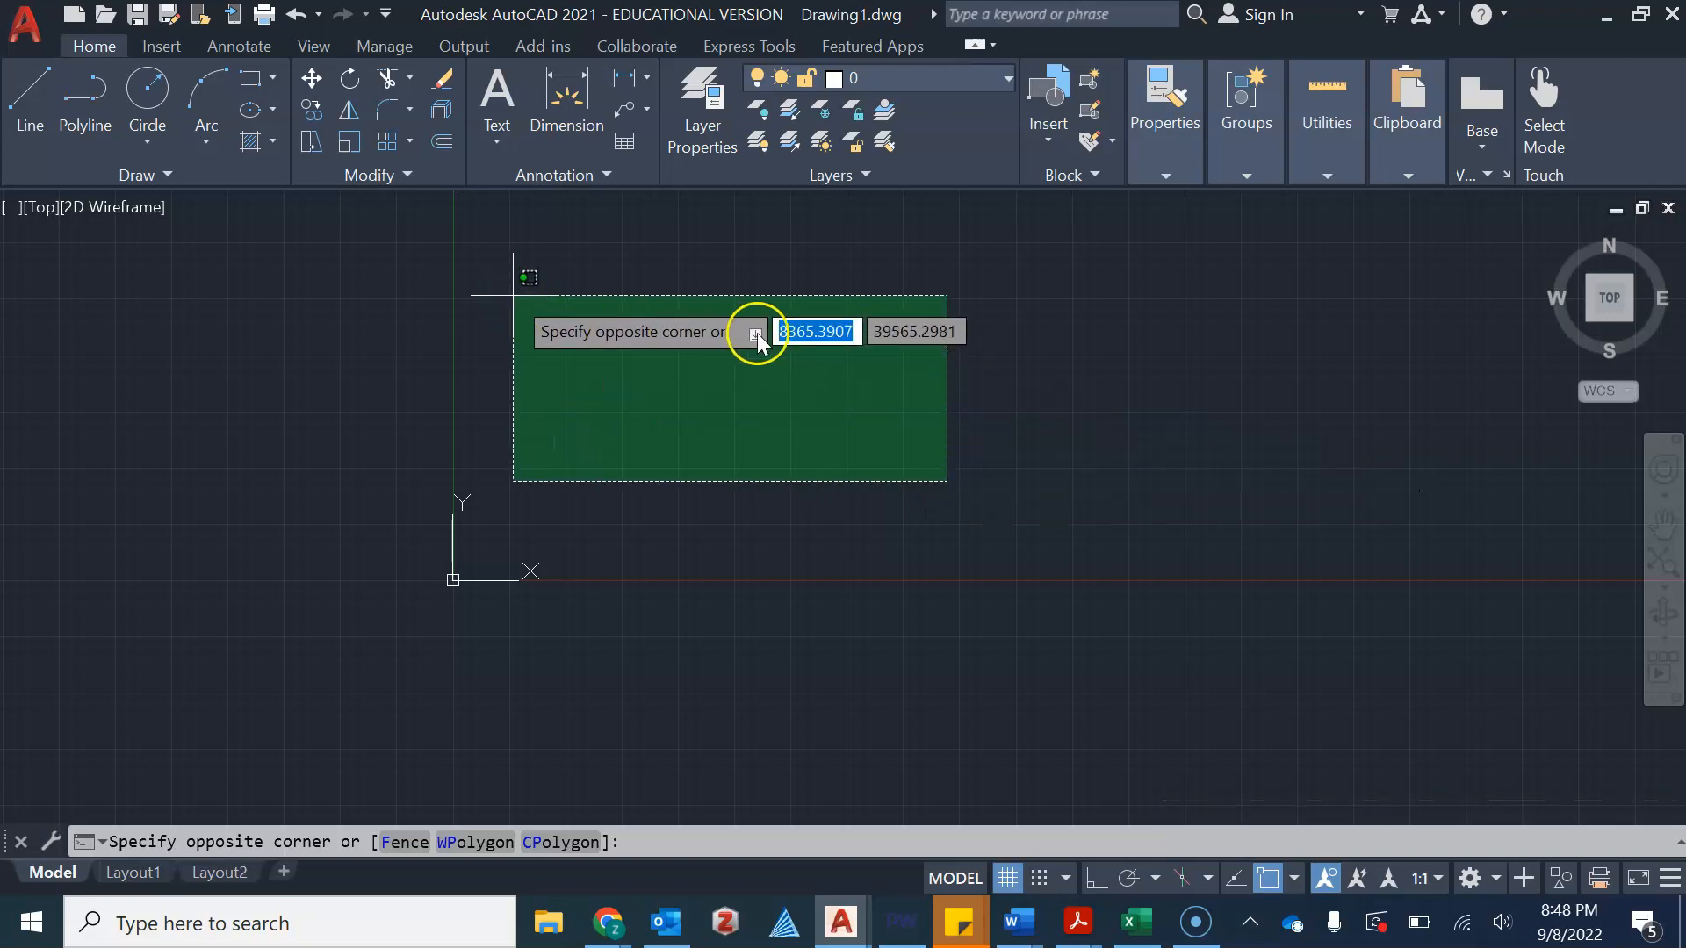
{"action": "left_click", "coordinate": [598, 466]}
{"action": "left_click", "coordinate": [599, 466]}
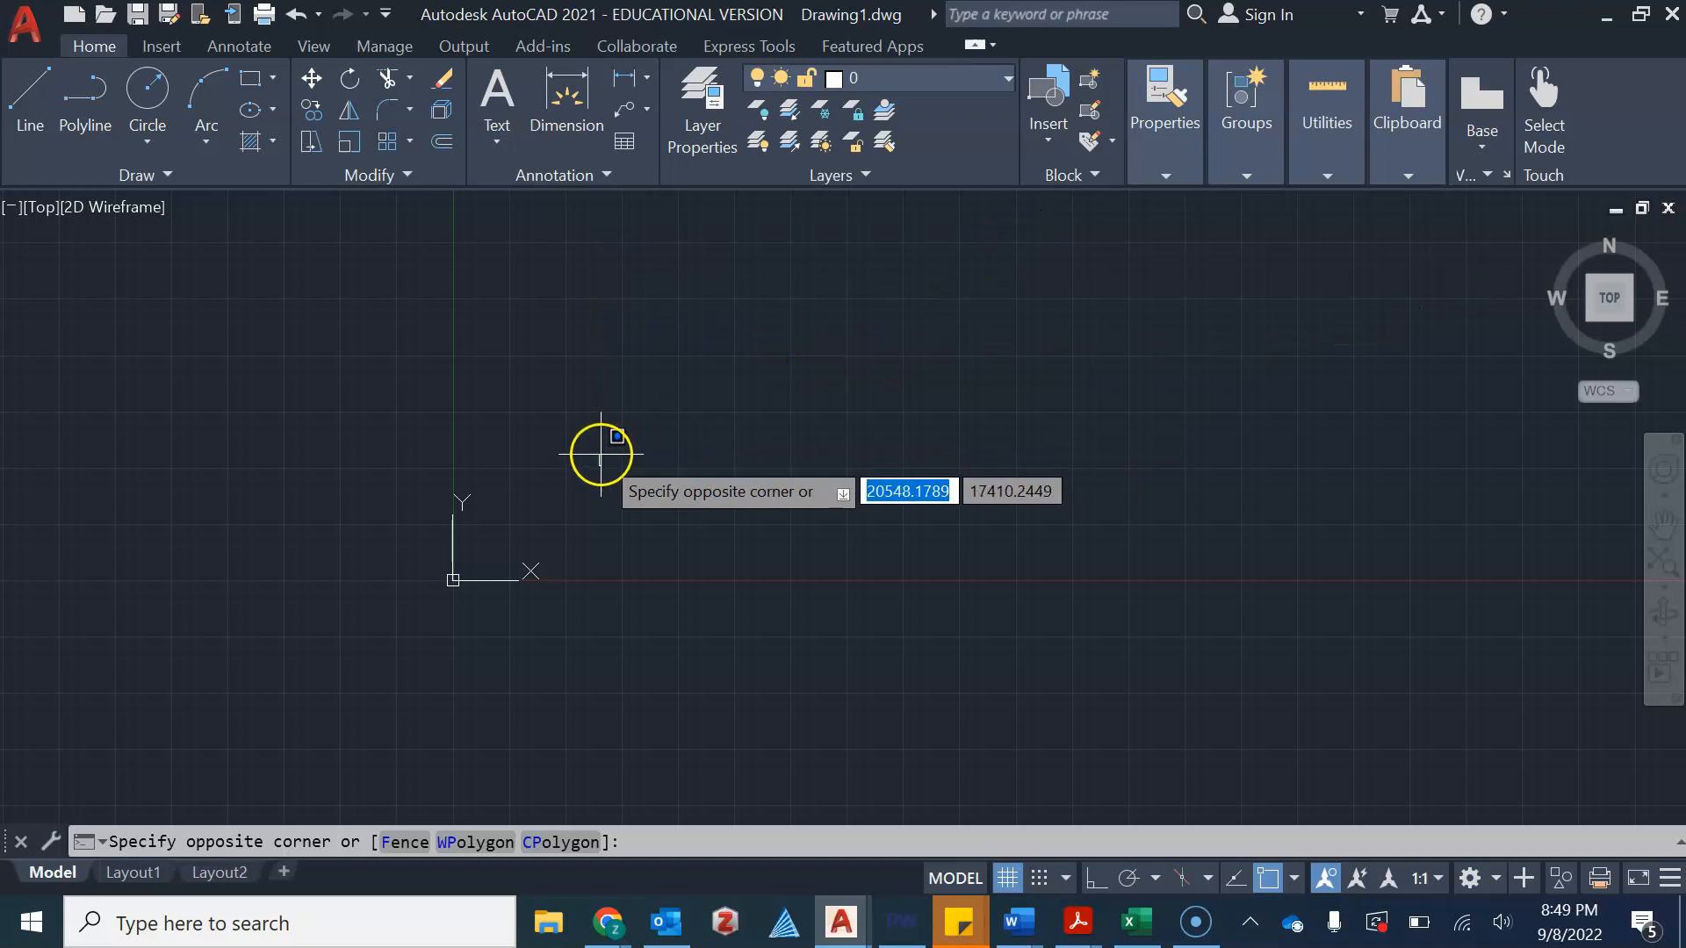
{"action": "left_click", "coordinate": [1029, 233]}
{"action": "left_click", "coordinate": [700, 354]}
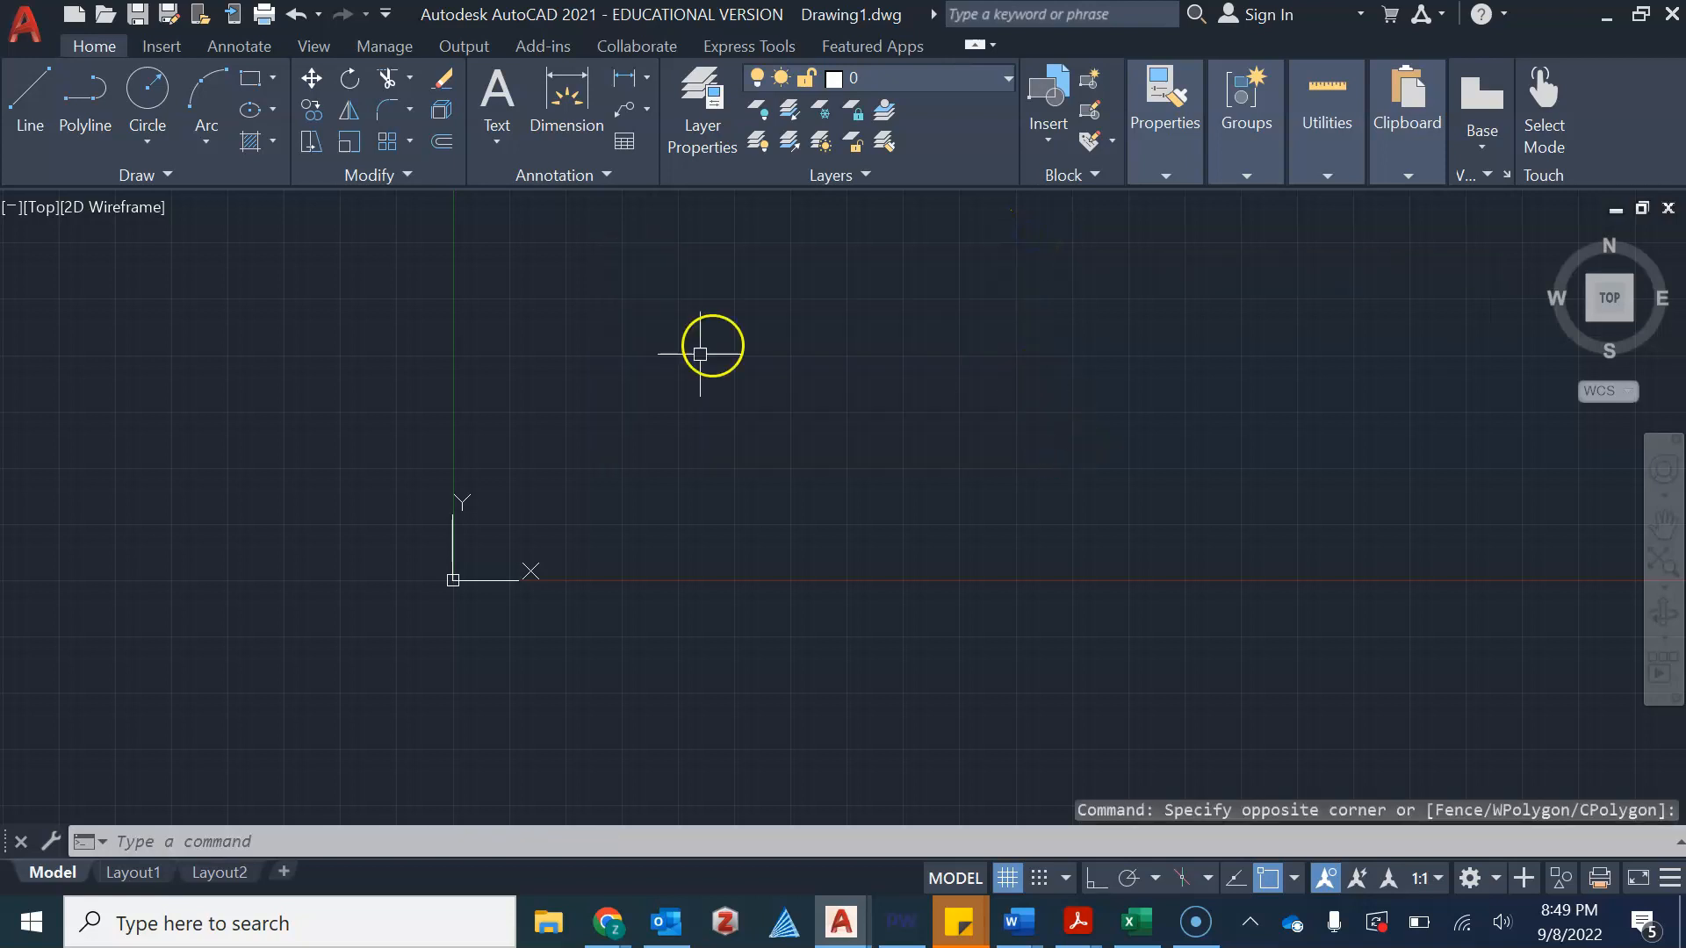
{"action": "left_click", "coordinate": [1032, 446]}
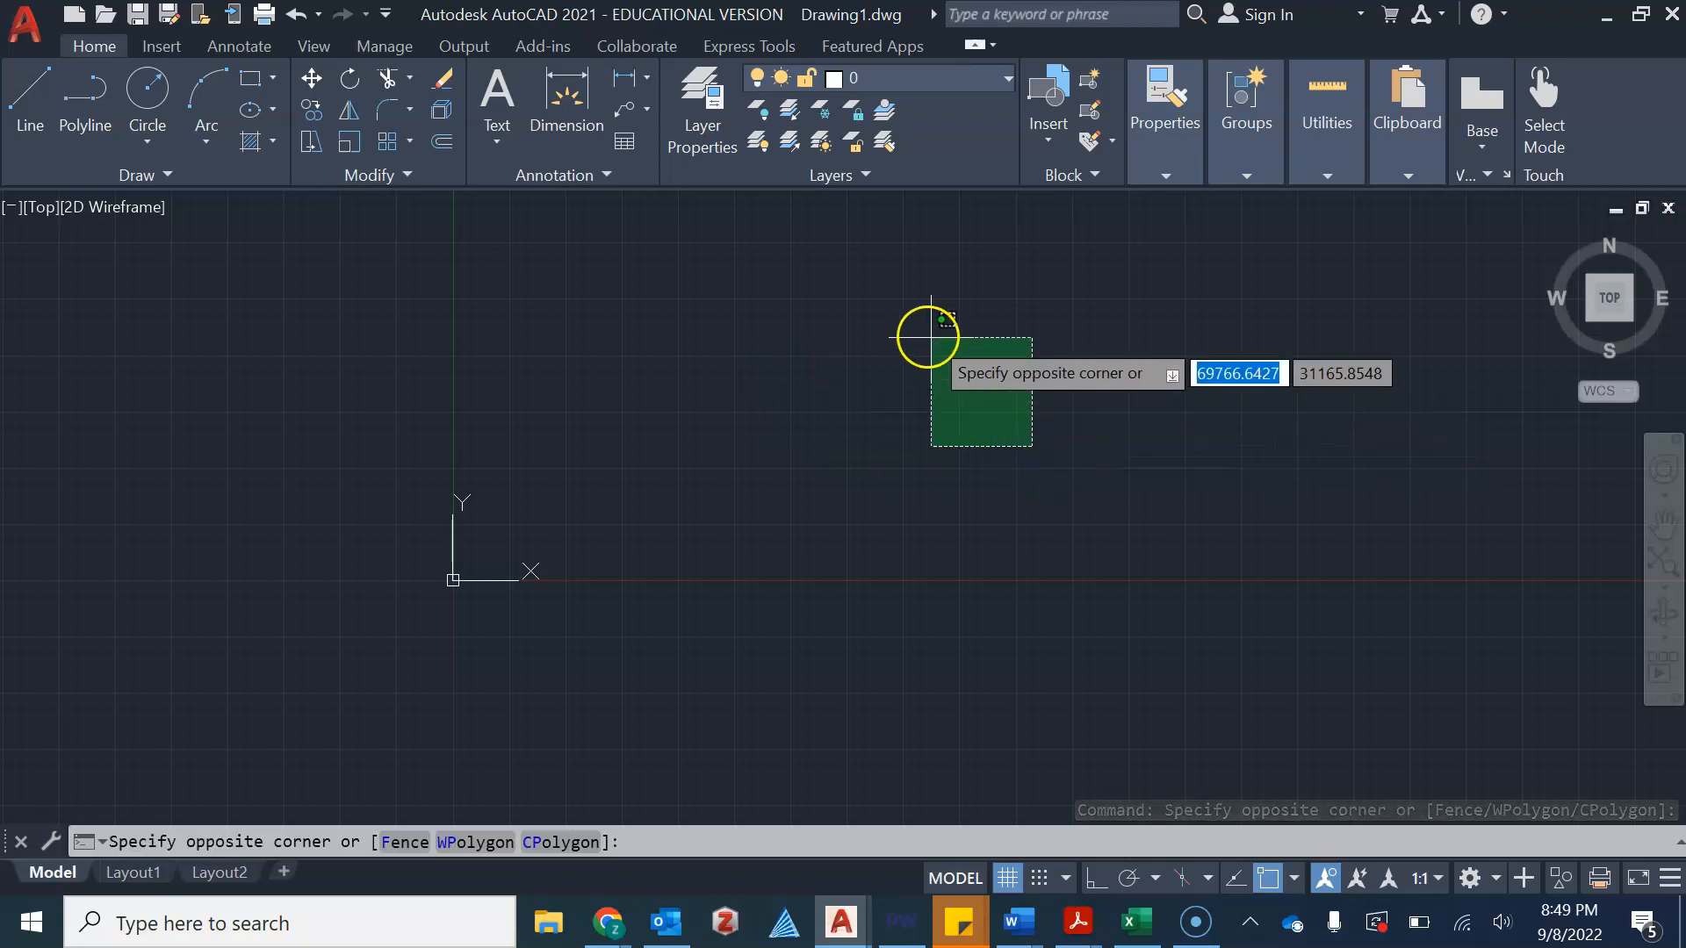
{"action": "left_click", "coordinate": [525, 241]}
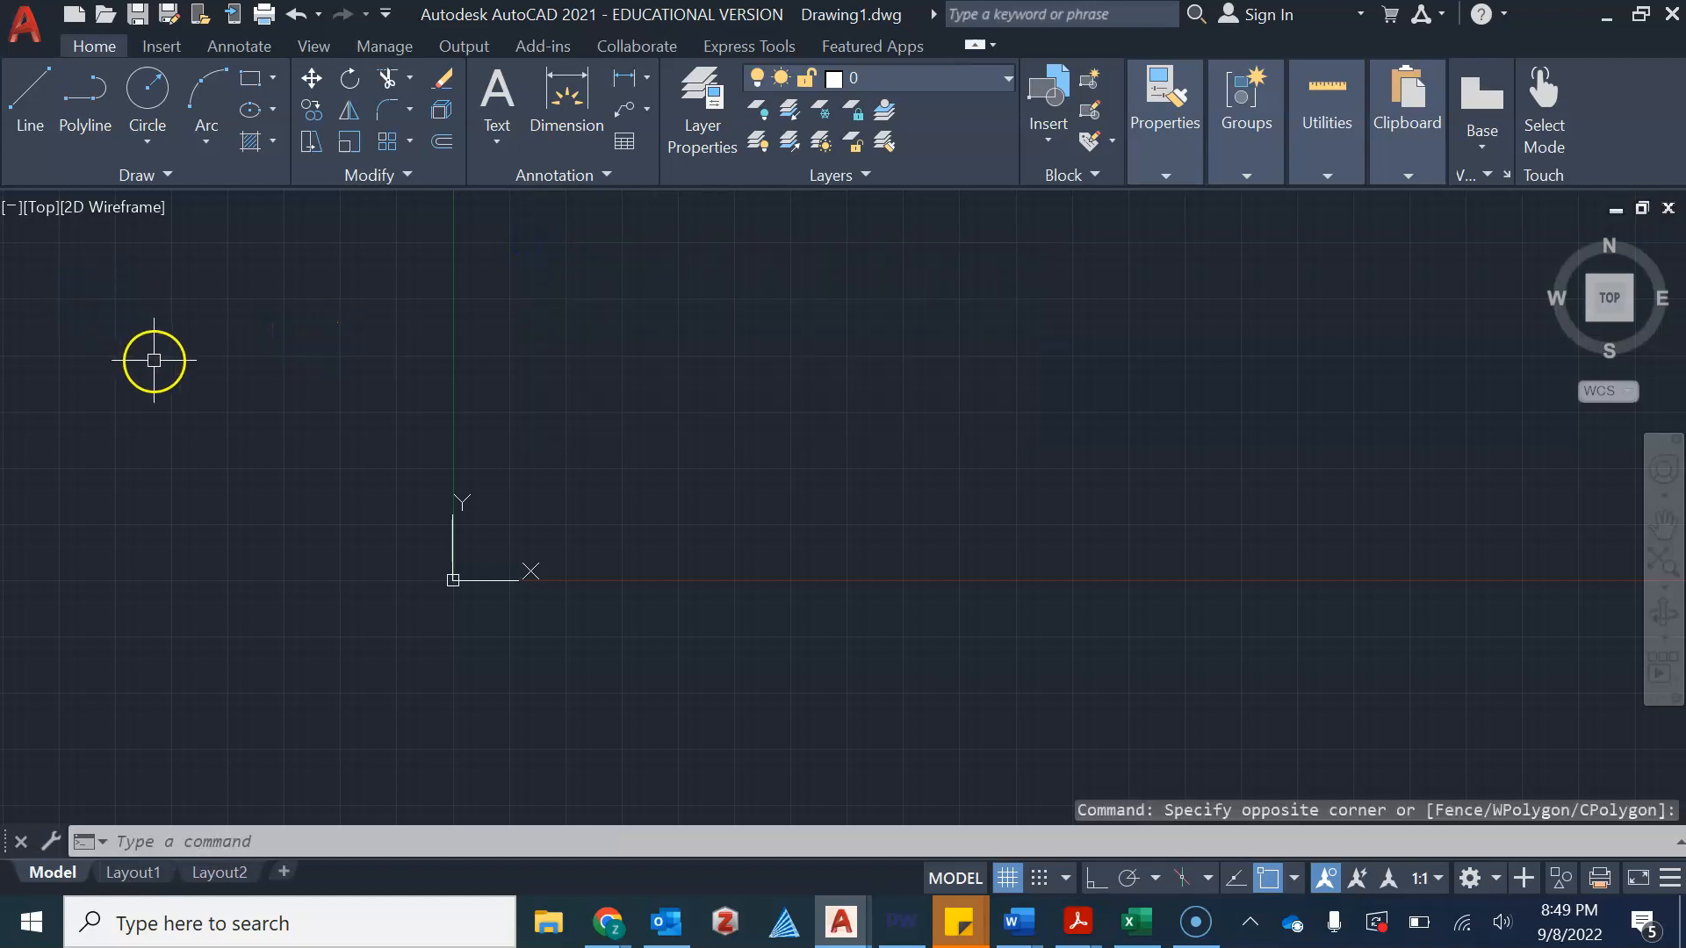
Start the Line command and place its first point at 0,0
{"action": "left_click", "coordinate": [30, 99]}
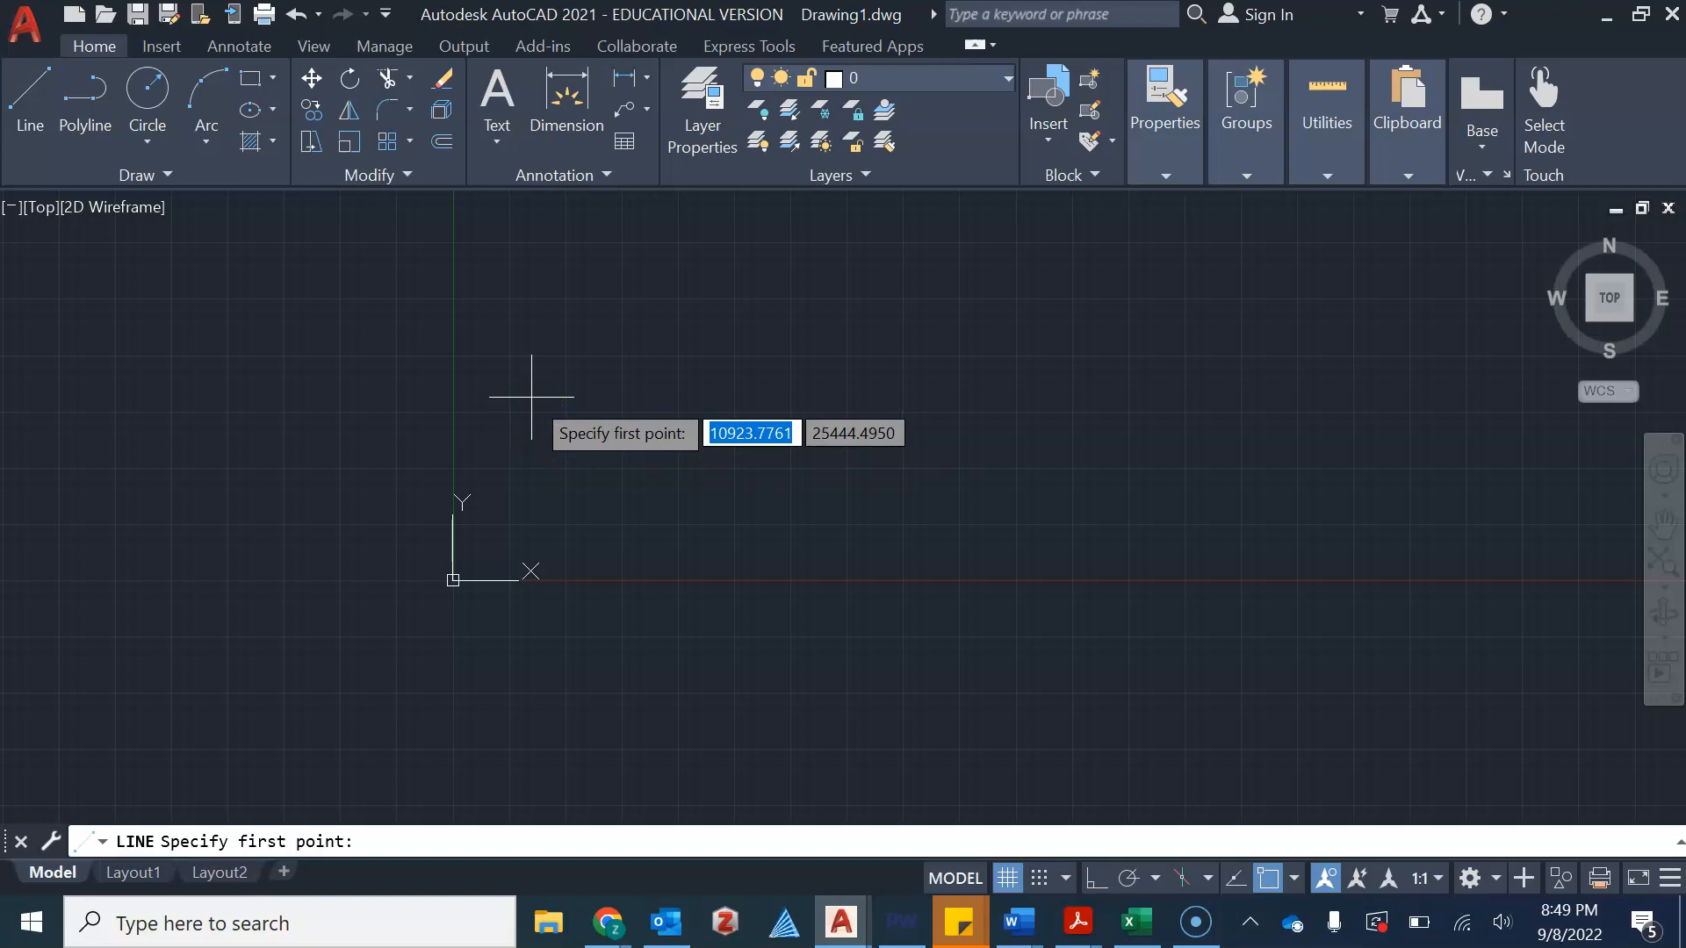
{"action": "left_click", "coordinate": [630, 438]}
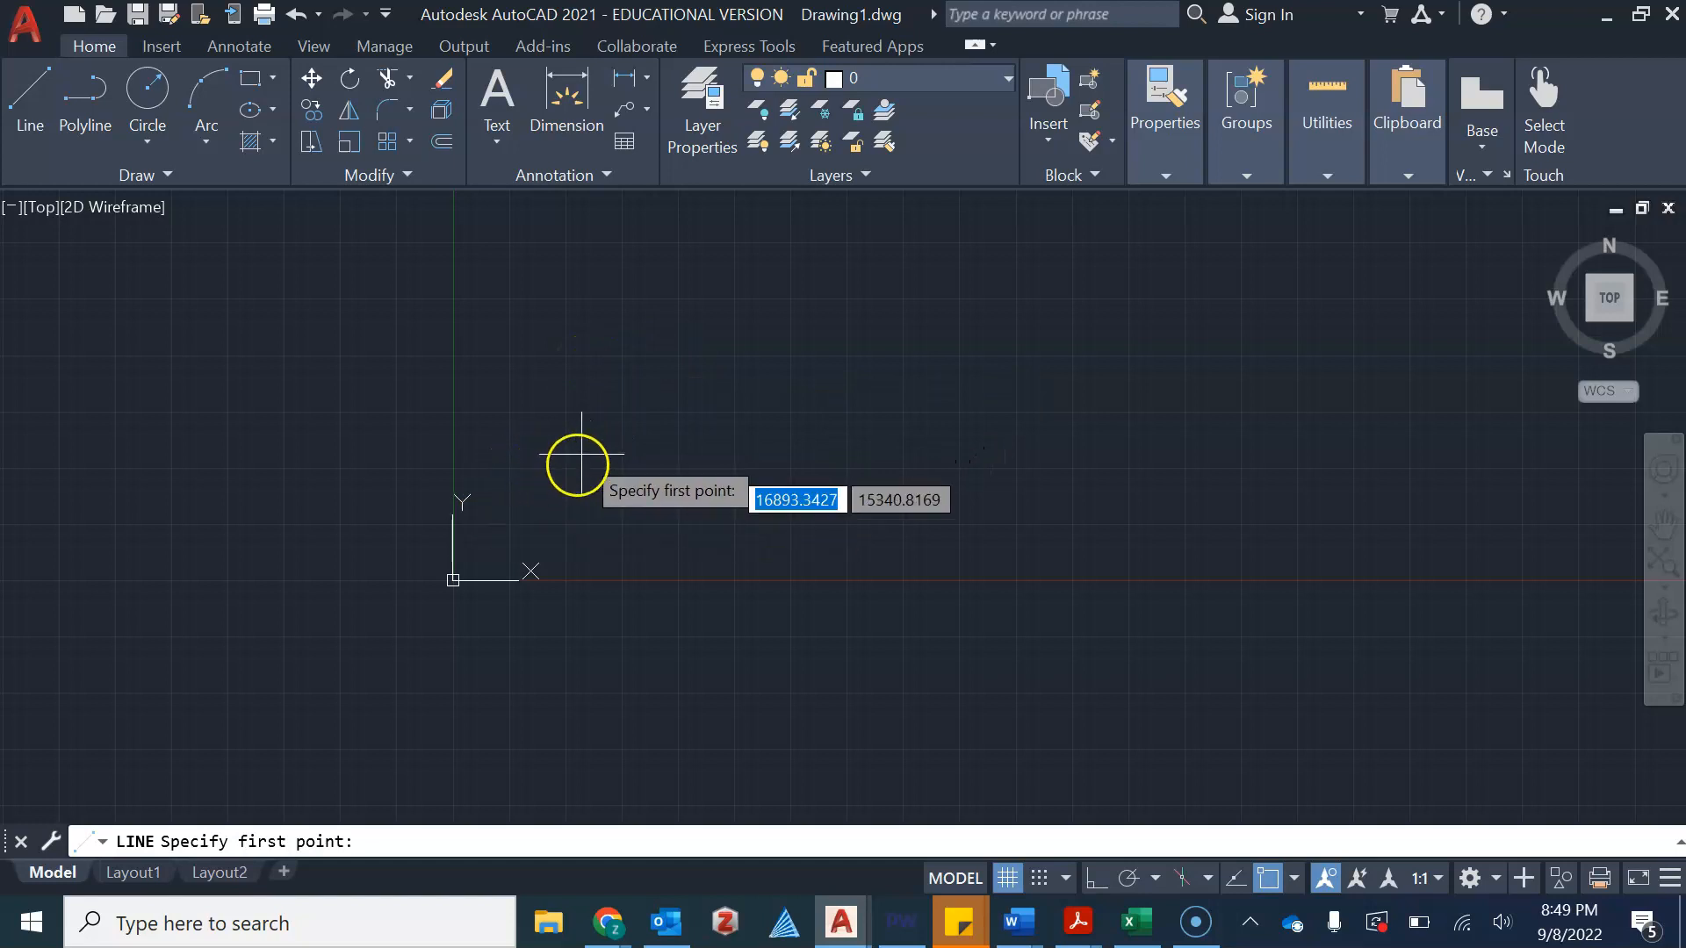
{"action": "scroll", "coordinate": [527, 571], "scroll_direction": "up", "scroll_amount": 2}
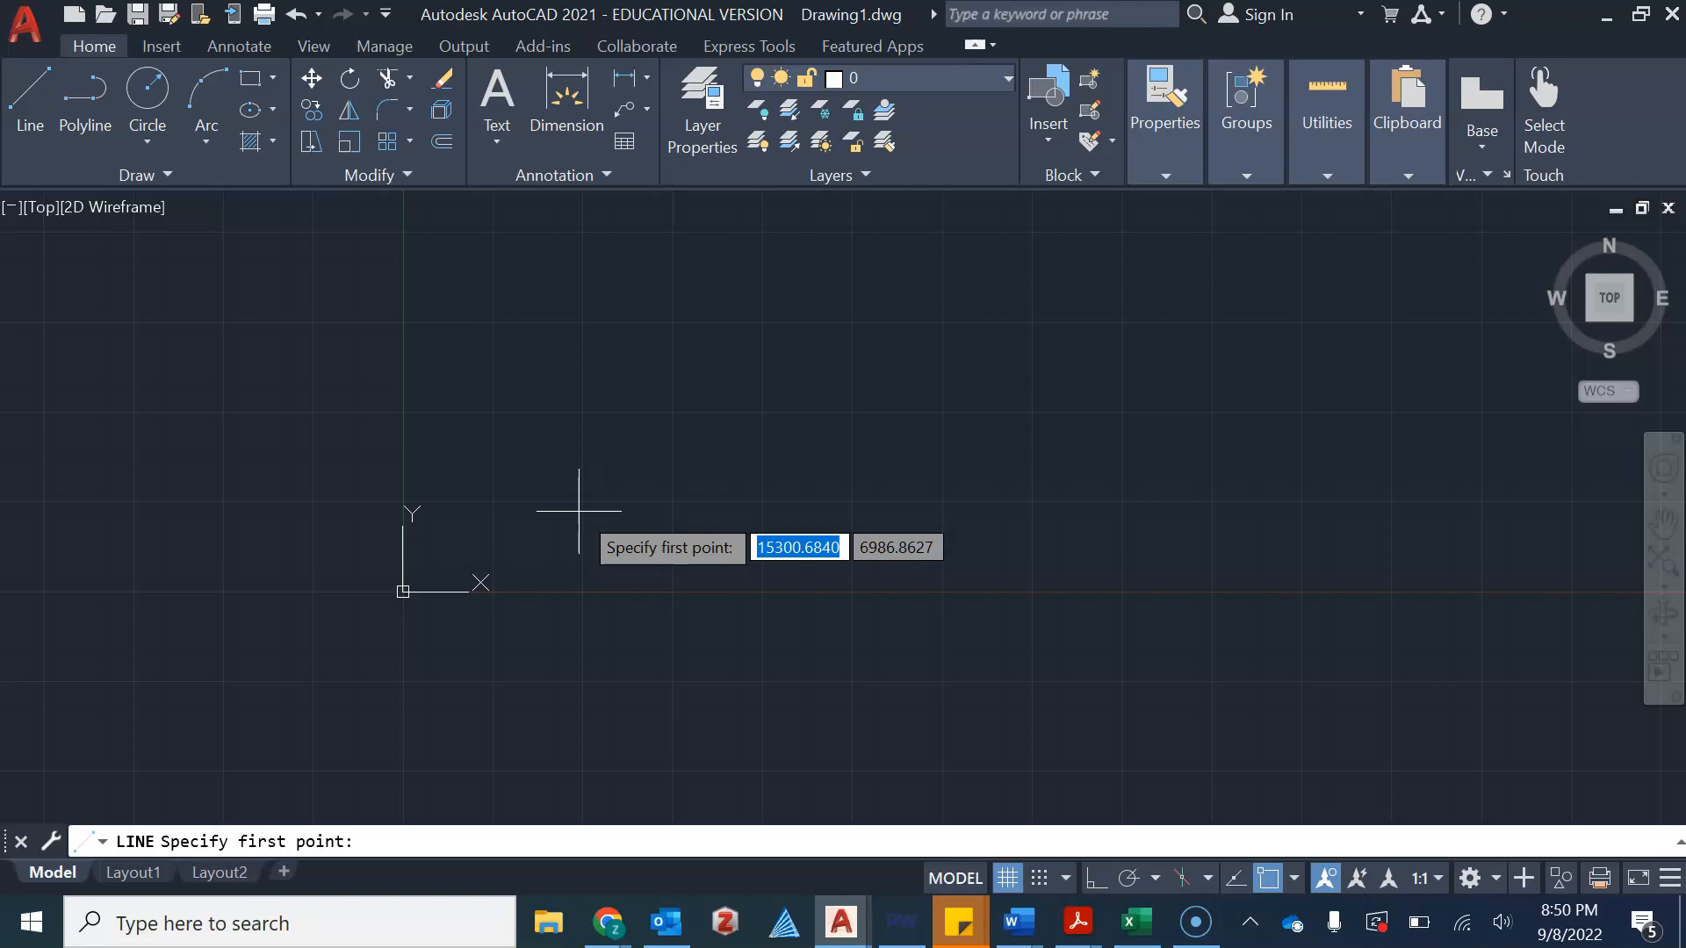
{"action": "key", "text": "BackSpace"}
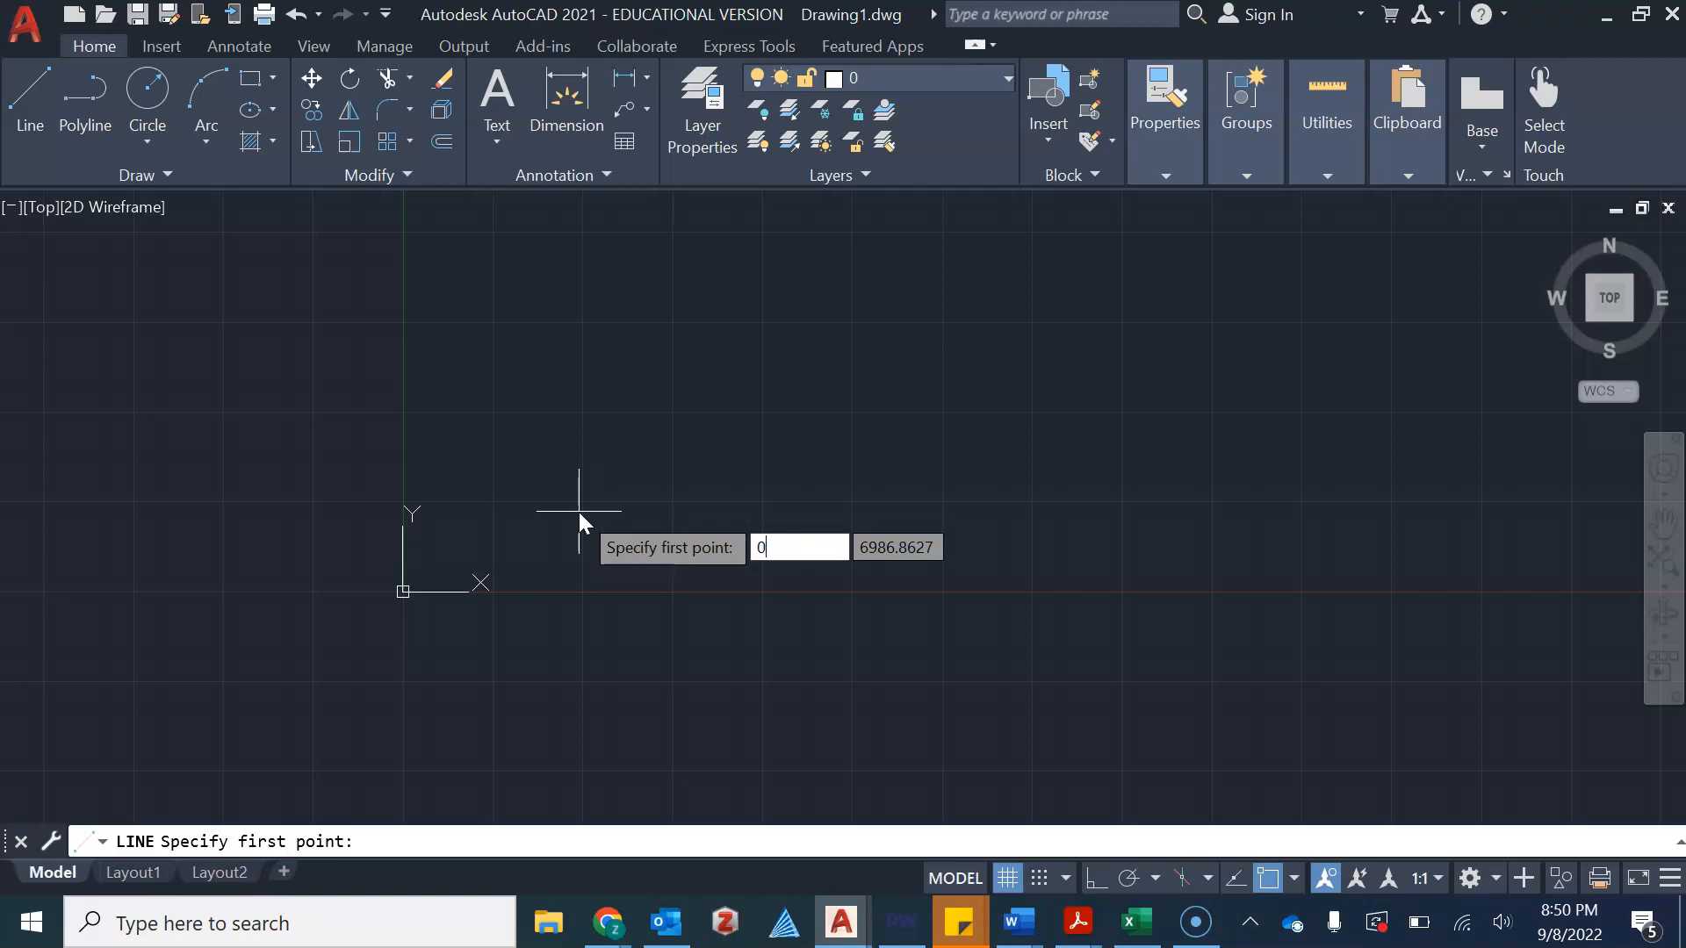
{"action": "key", "text": "Tab"}
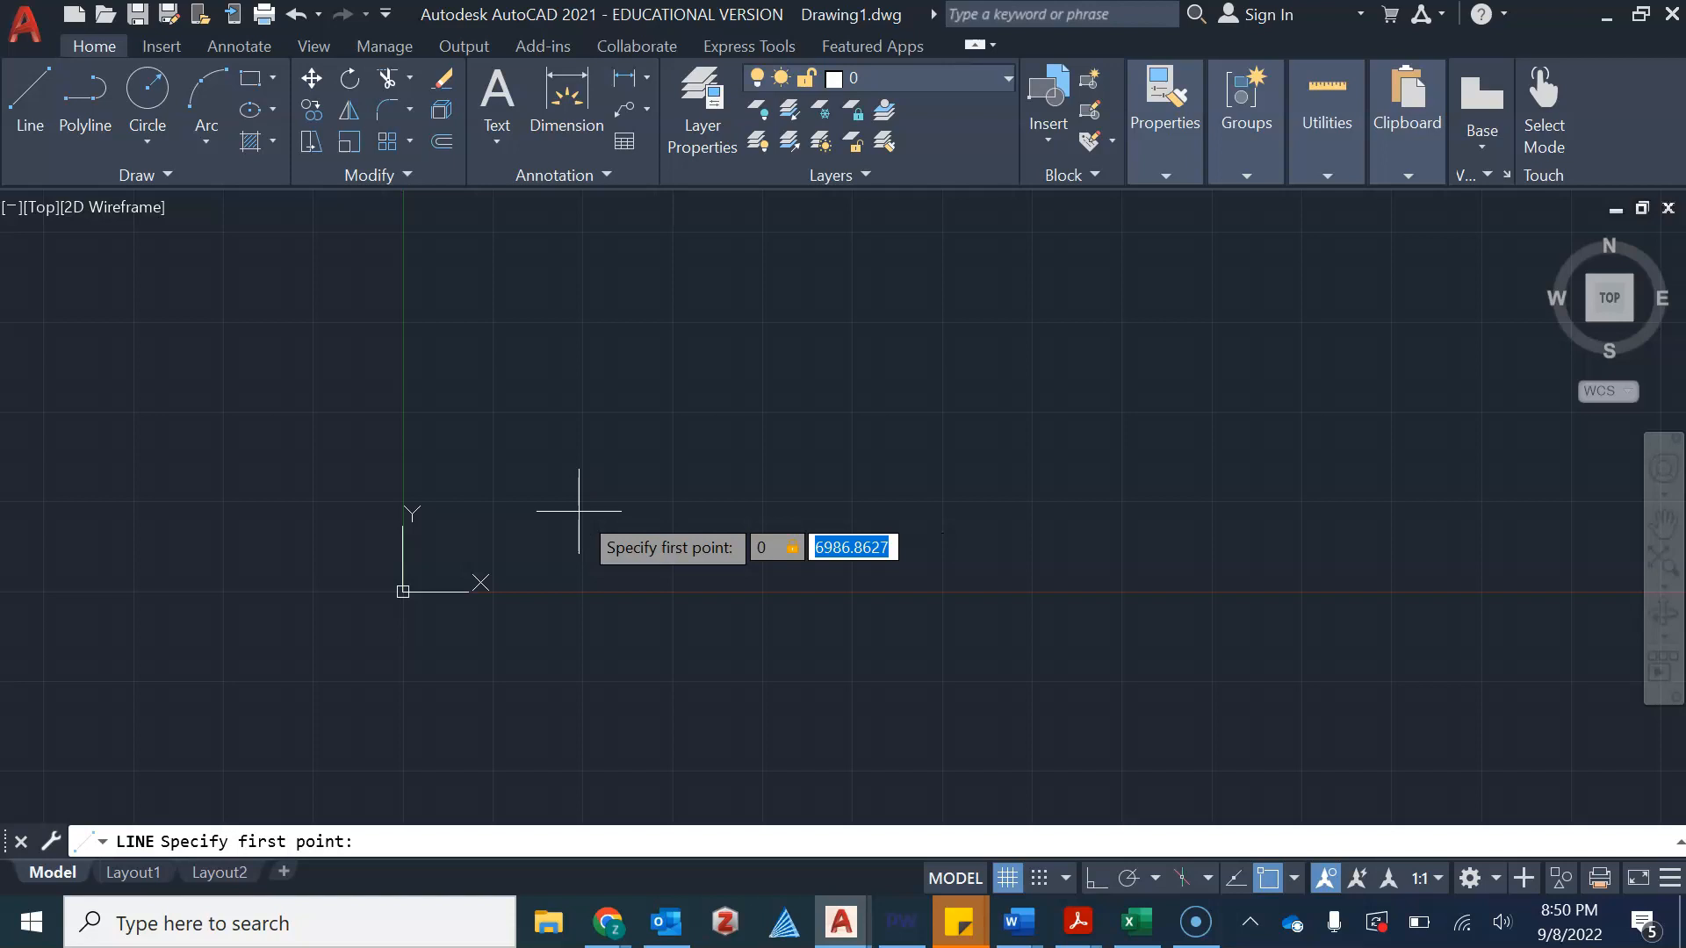
{"action": "type", "text": "0"}
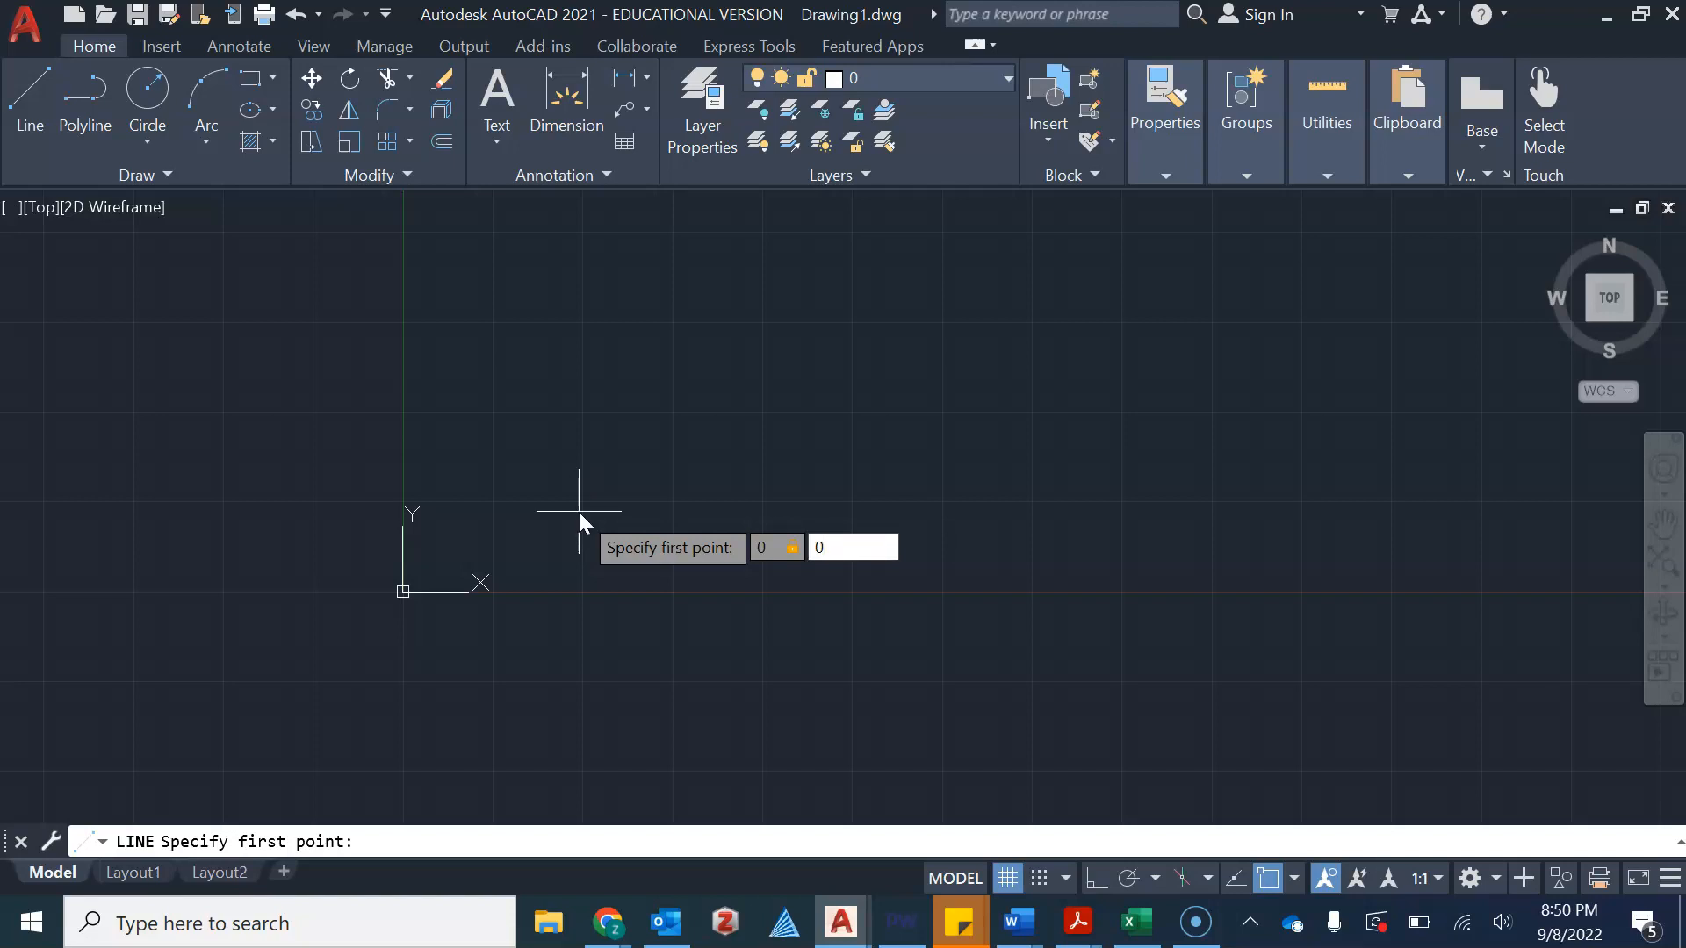
{"action": "key", "text": "Return"}
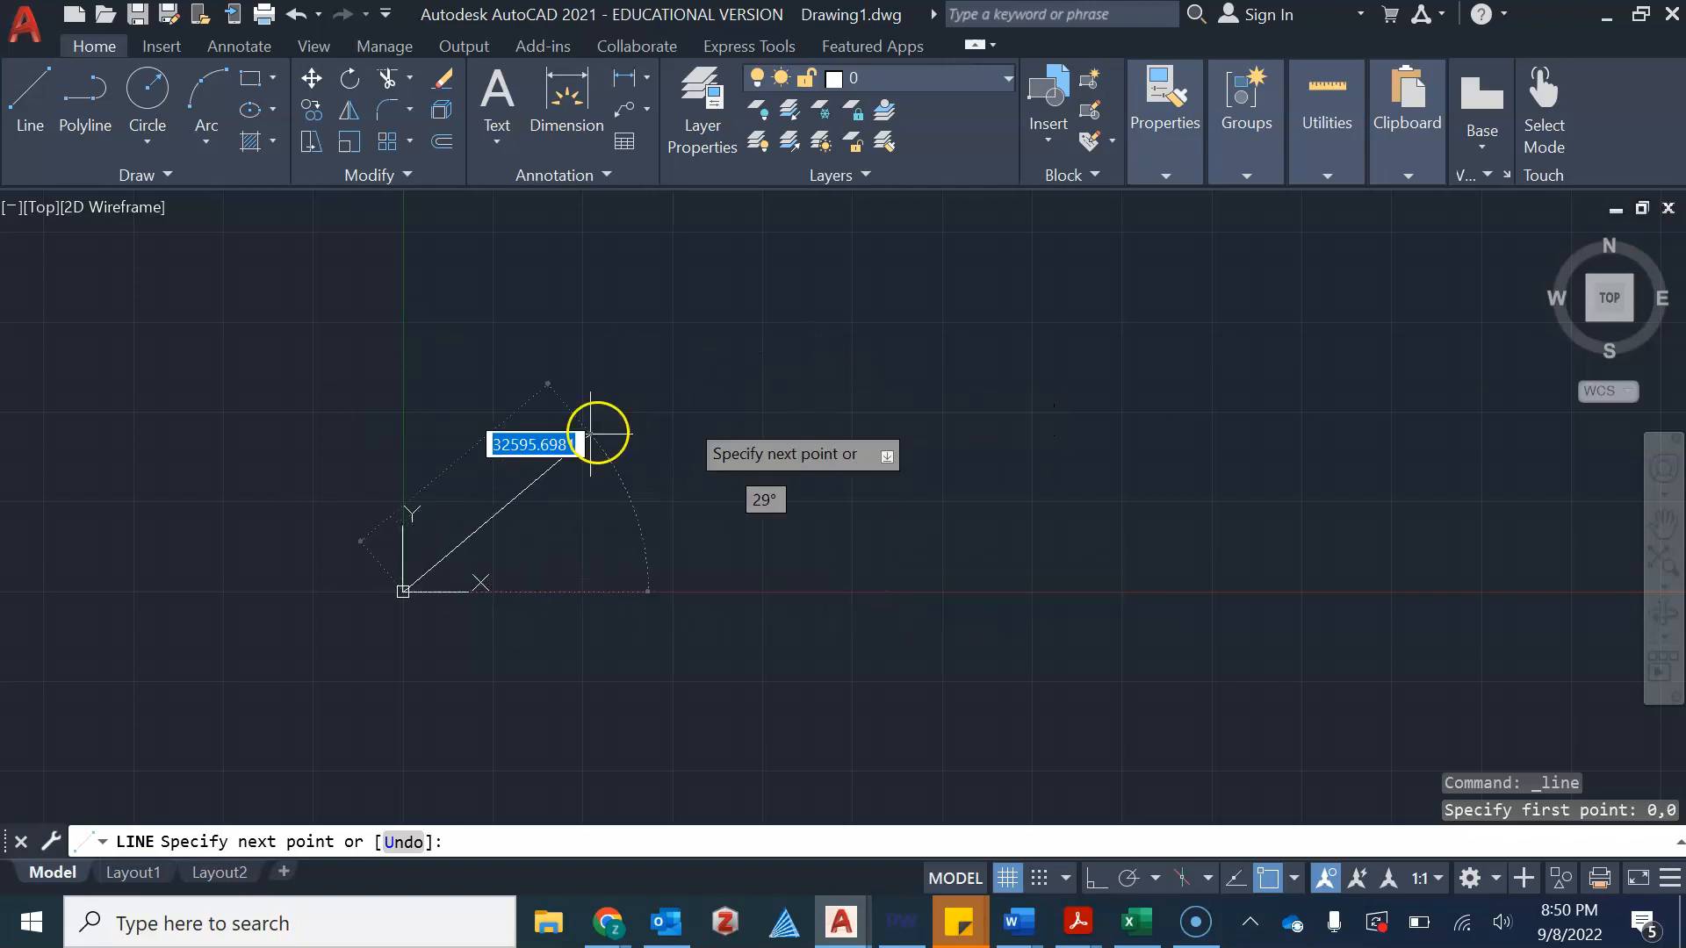
{"action": "key", "text": "F8"}
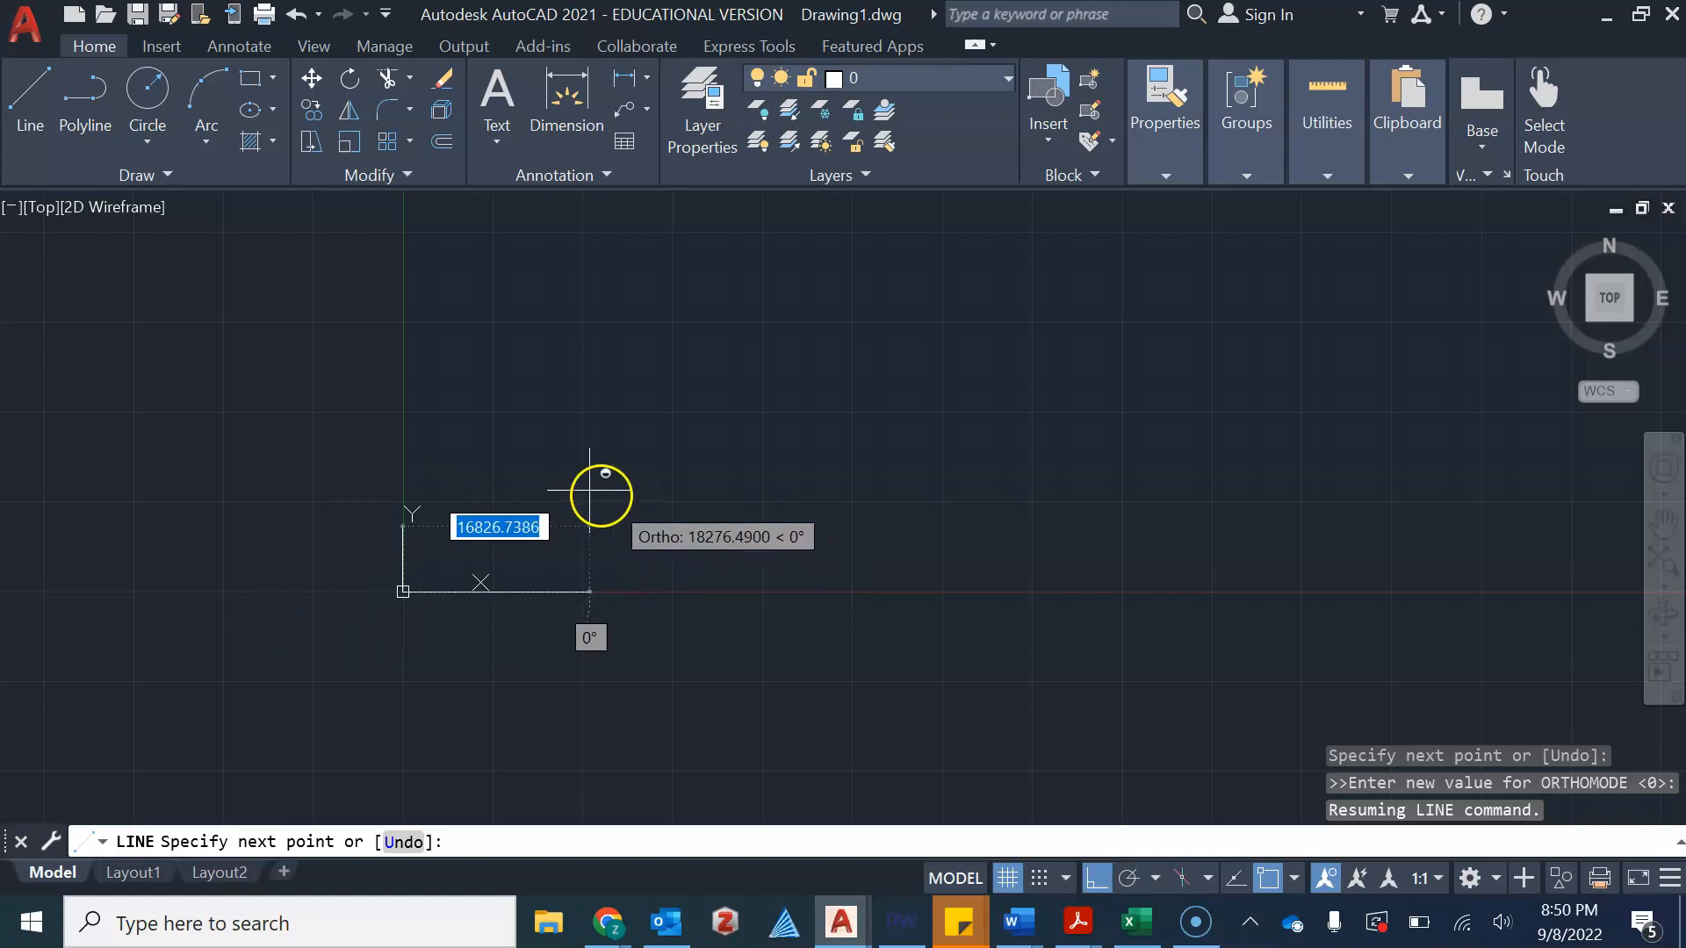
{"action": "key", "text": "F8"}
{"action": "key", "text": "F8"}
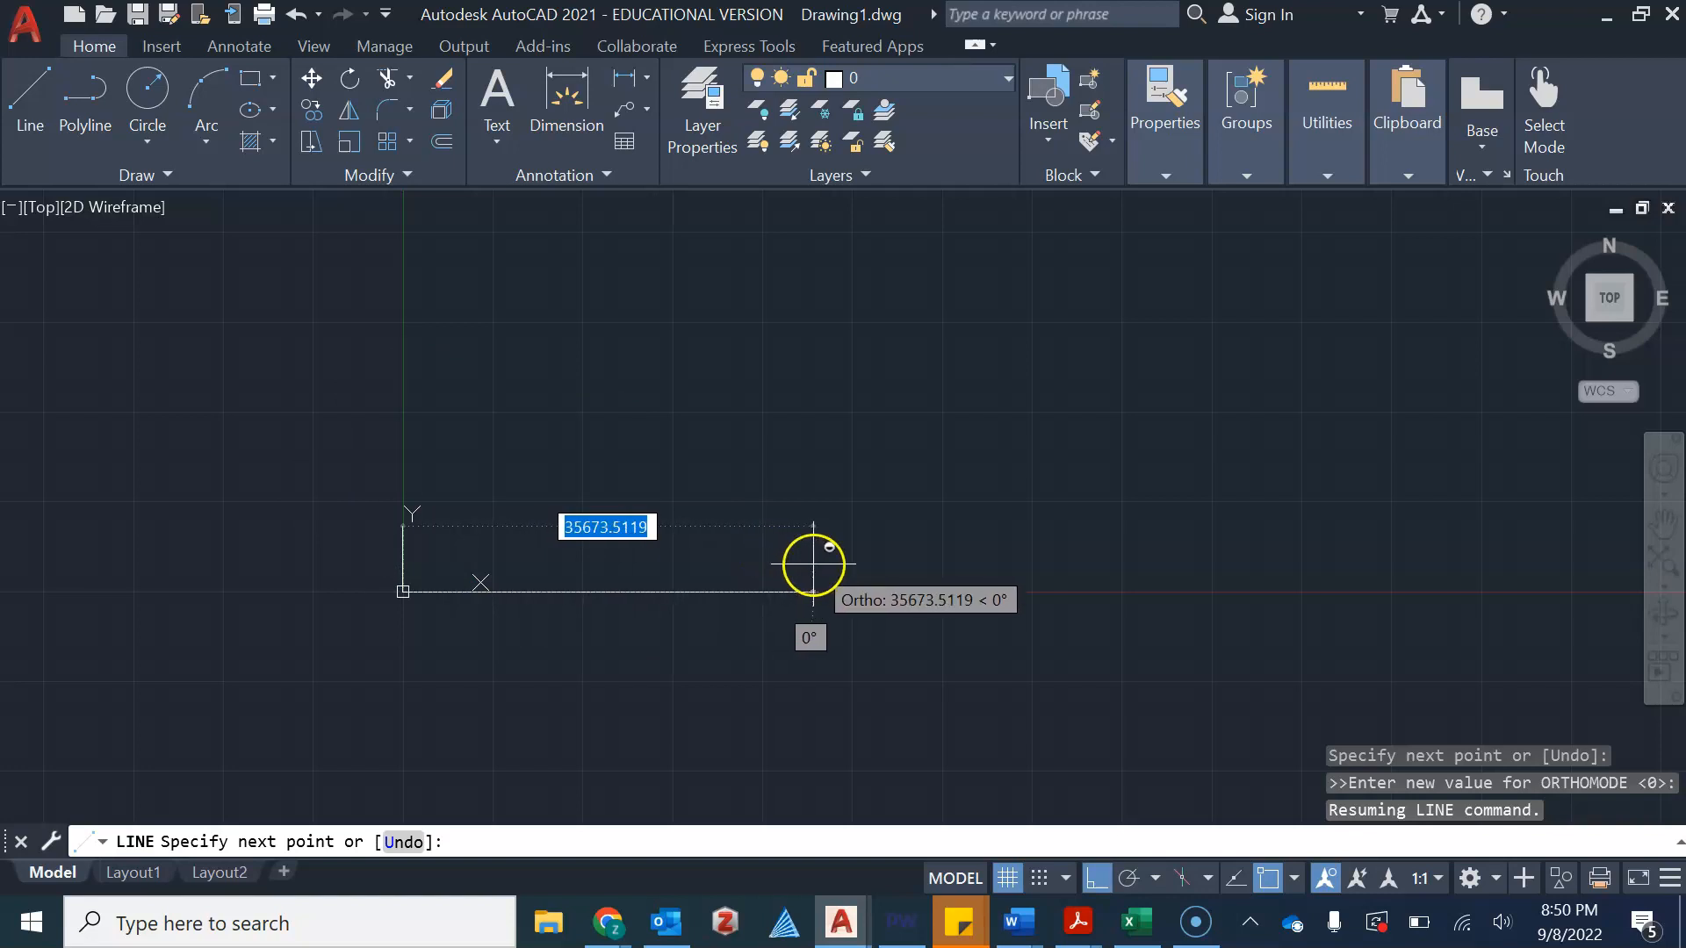
{"action": "key", "text": "F8"}
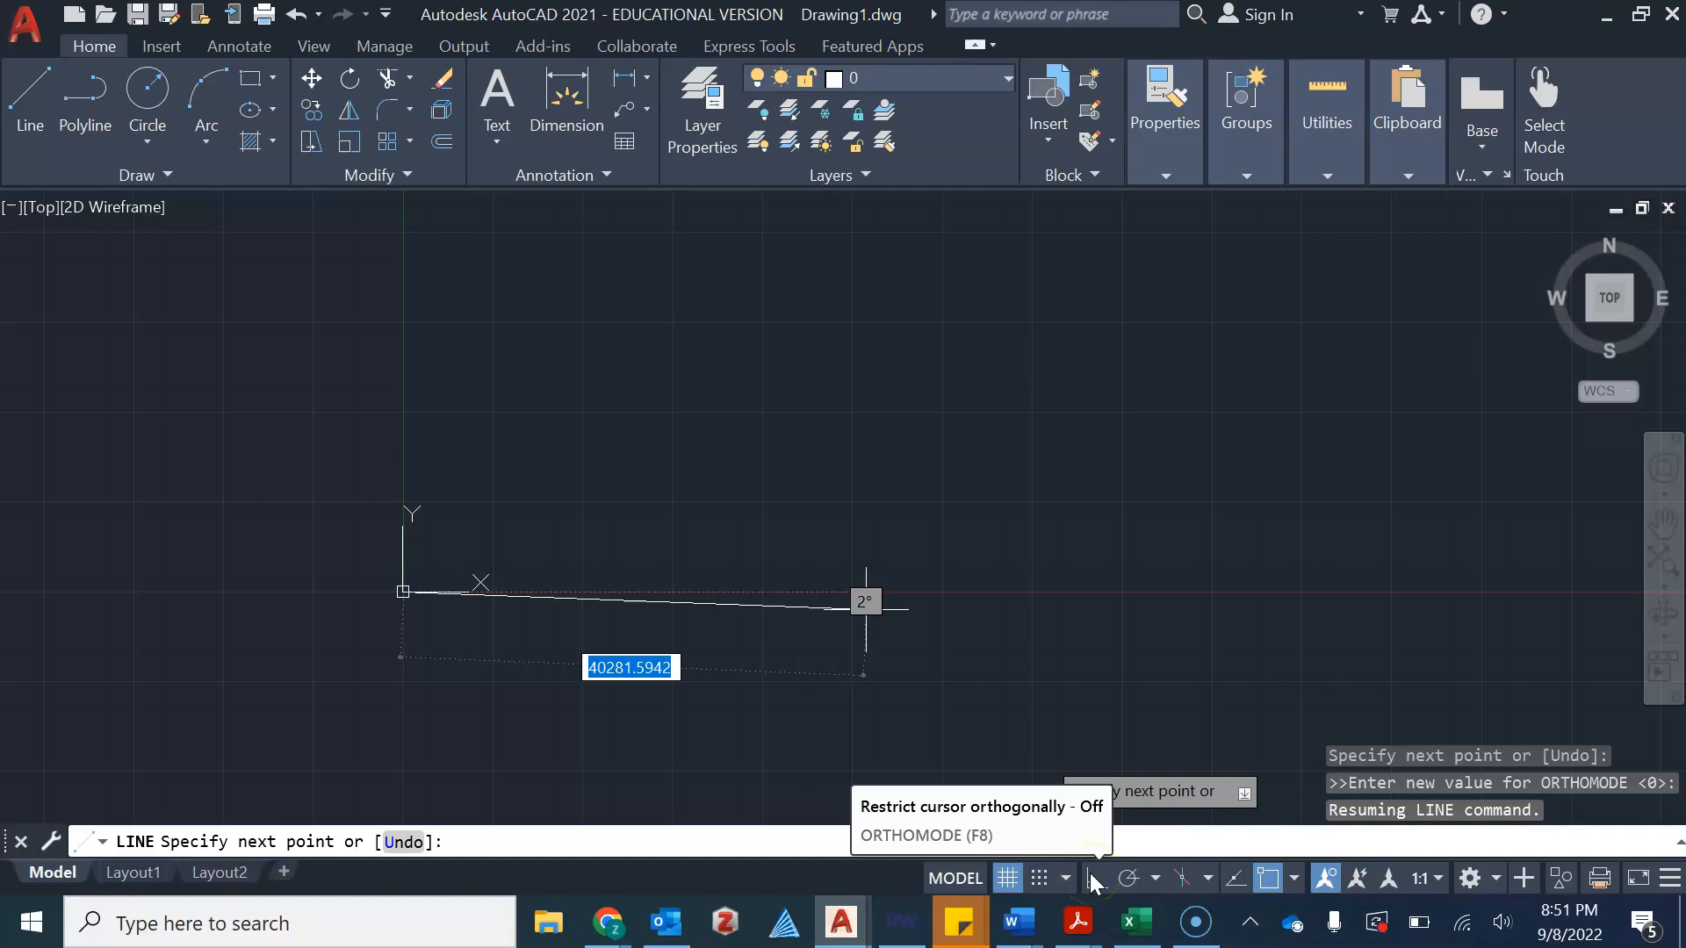
{"action": "key", "text": "F8"}
{"action": "scroll", "coordinate": [492, 592], "scroll_direction": "up", "scroll_amount": 7}
{"action": "middle_click_drag", "start_coordinate": [407, 577], "coordinate": [892, 572], "text": "shift"}
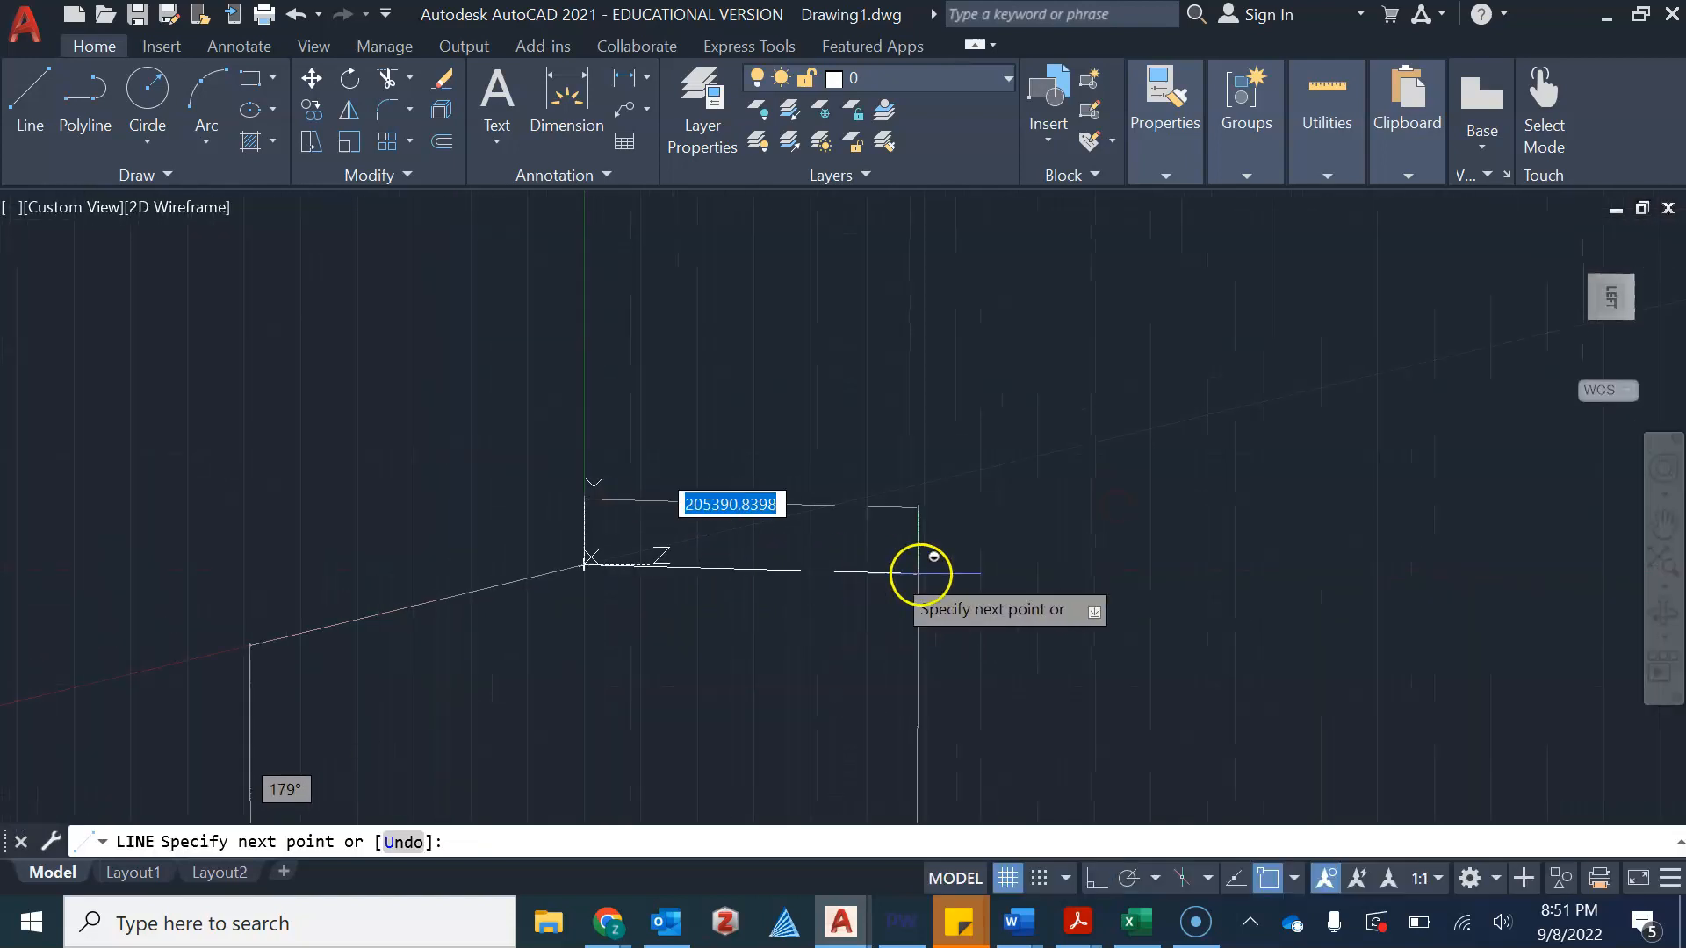
{"action": "scroll", "coordinate": [1361, 411], "scroll_direction": "down", "scroll_amount": 1}
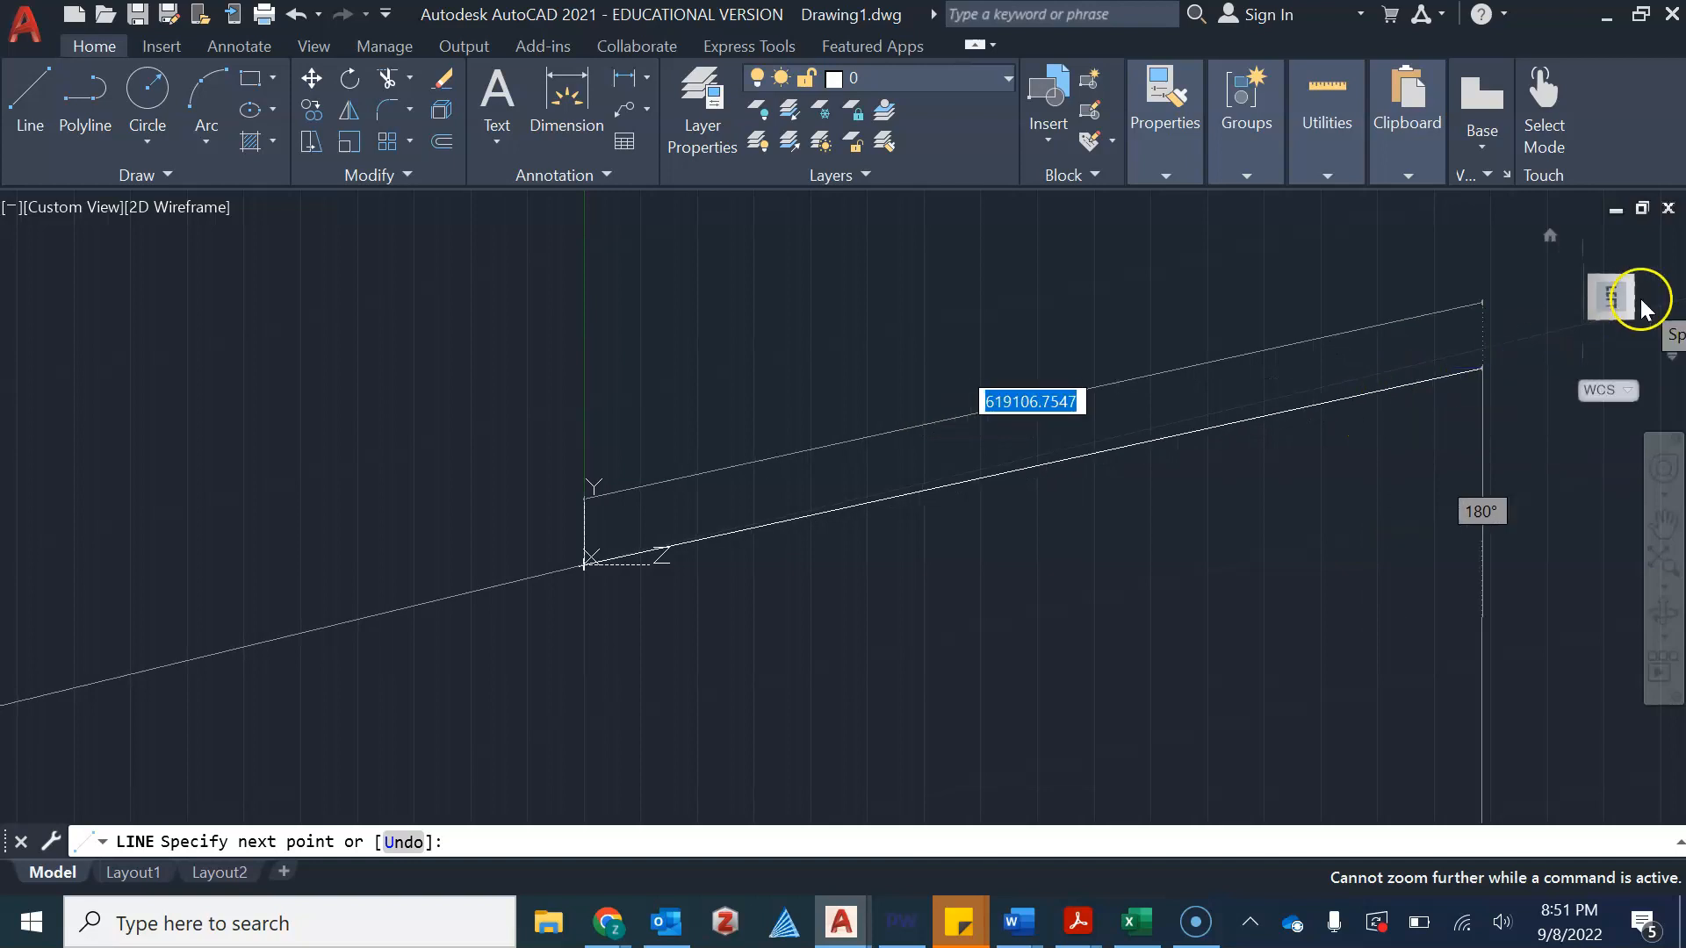
{"action": "left_click", "coordinate": [1551, 237]}
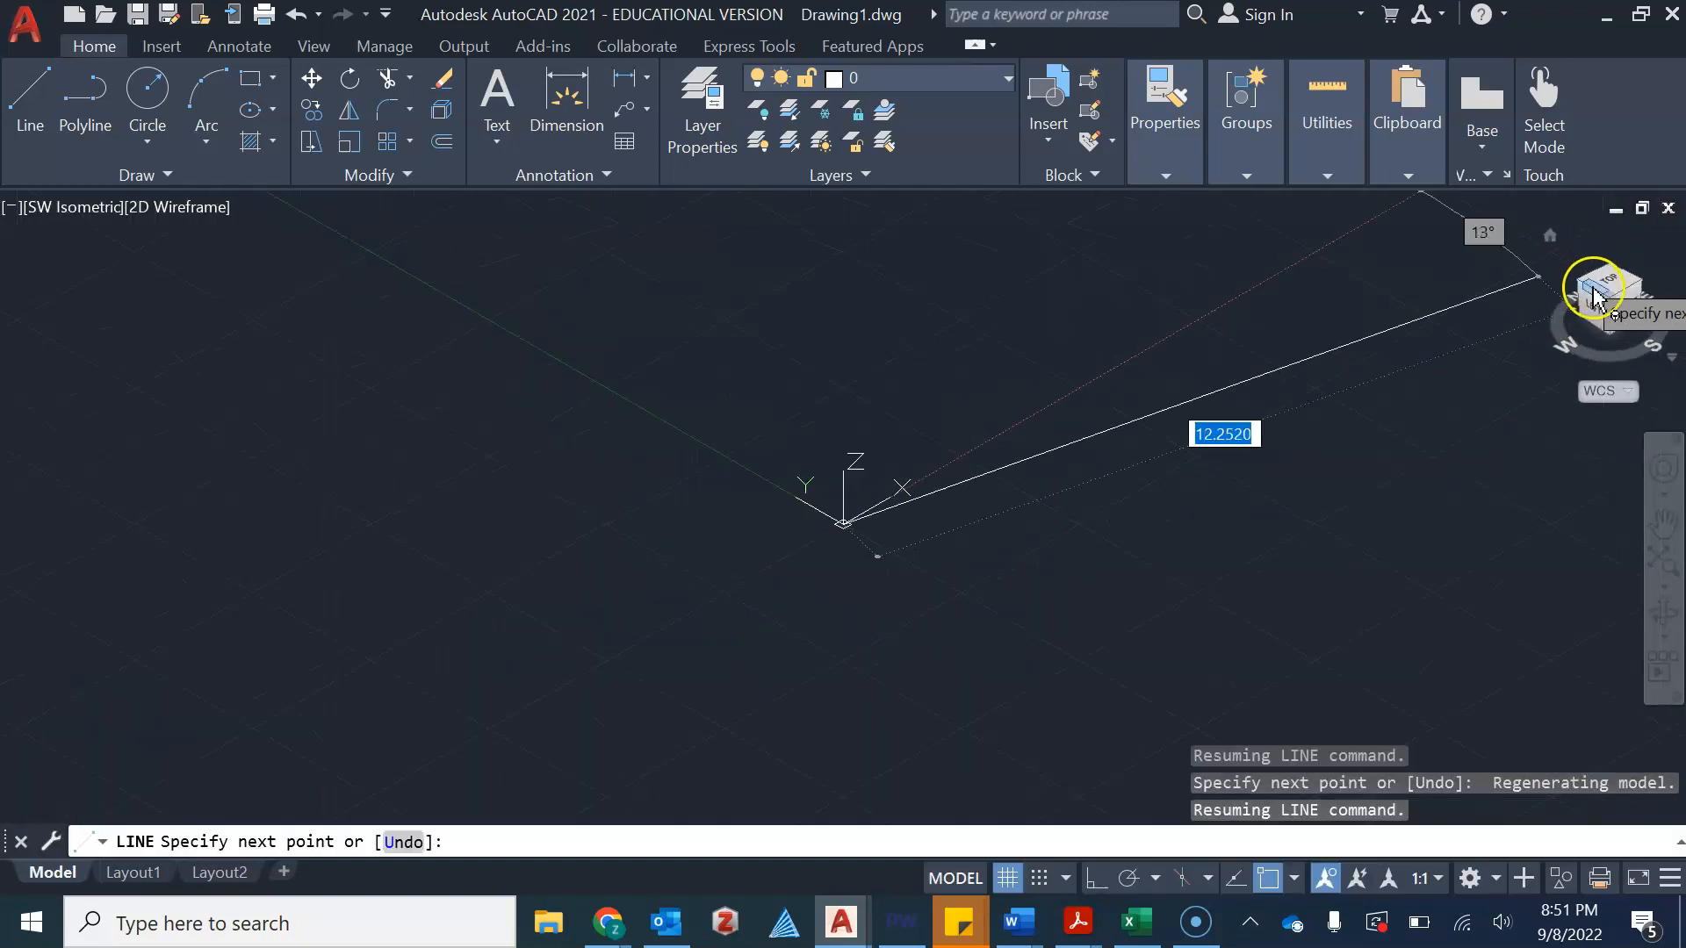
{"action": "left_click", "coordinate": [1610, 289]}
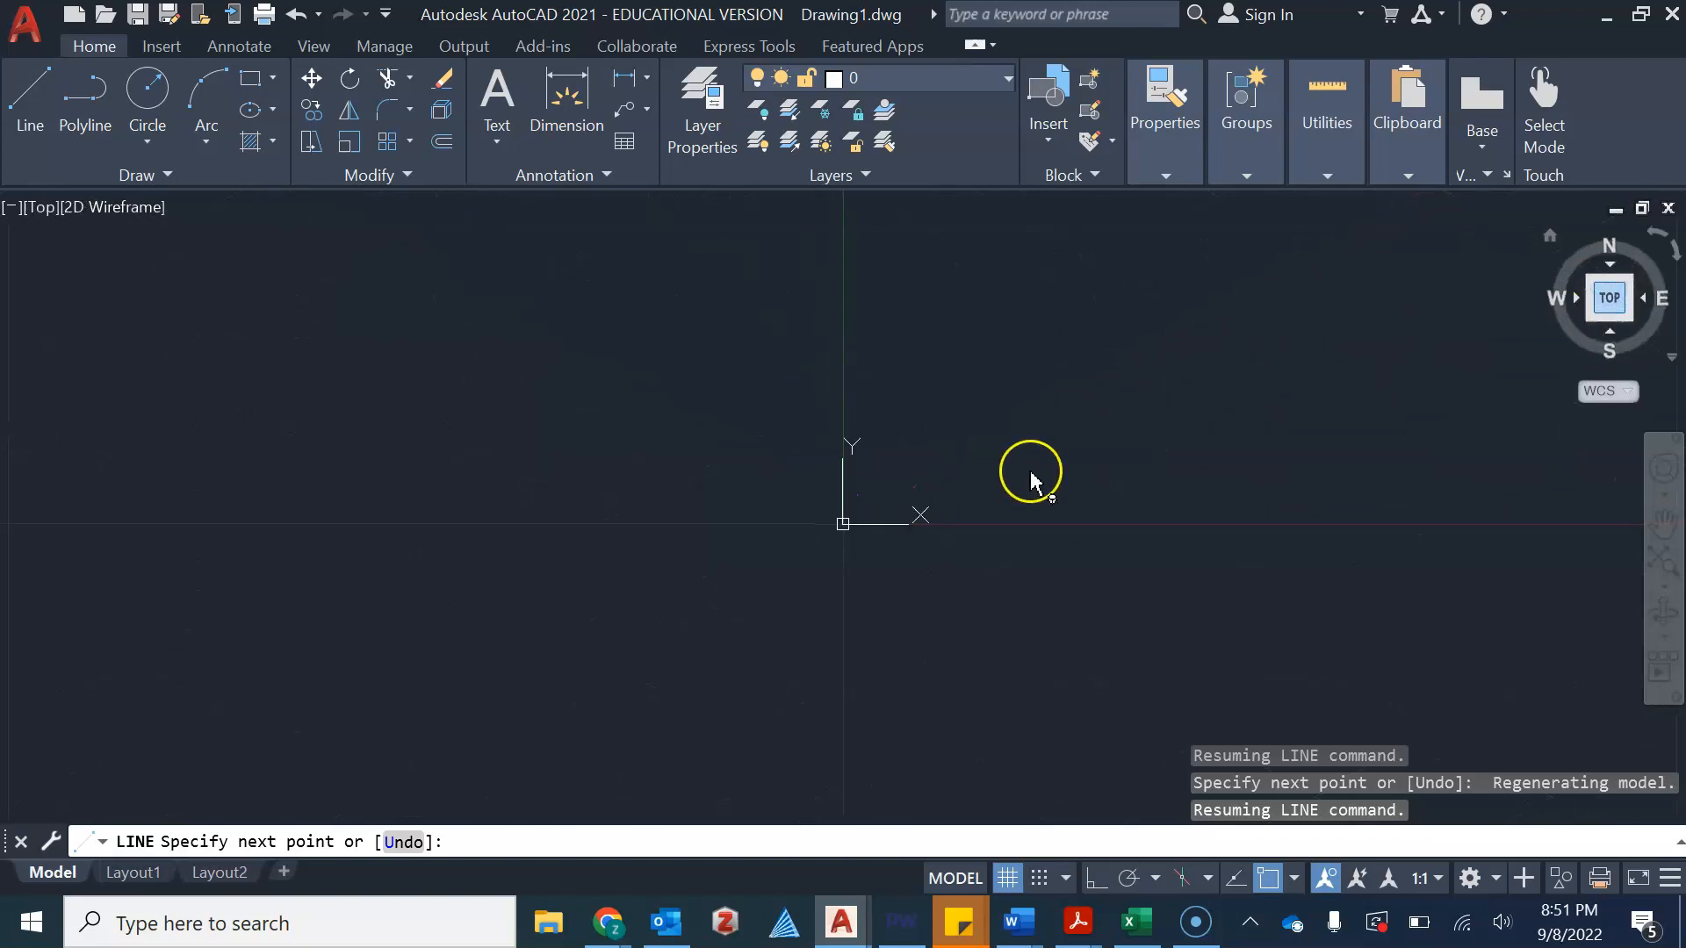
{"action": "scroll", "coordinate": [734, 516], "scroll_direction": "up", "scroll_amount": 3}
{"action": "scroll", "coordinate": [808, 502], "scroll_direction": "up", "scroll_amount": 4}
{"action": "scroll", "coordinate": [979, 484], "scroll_direction": "down", "scroll_amount": 4}
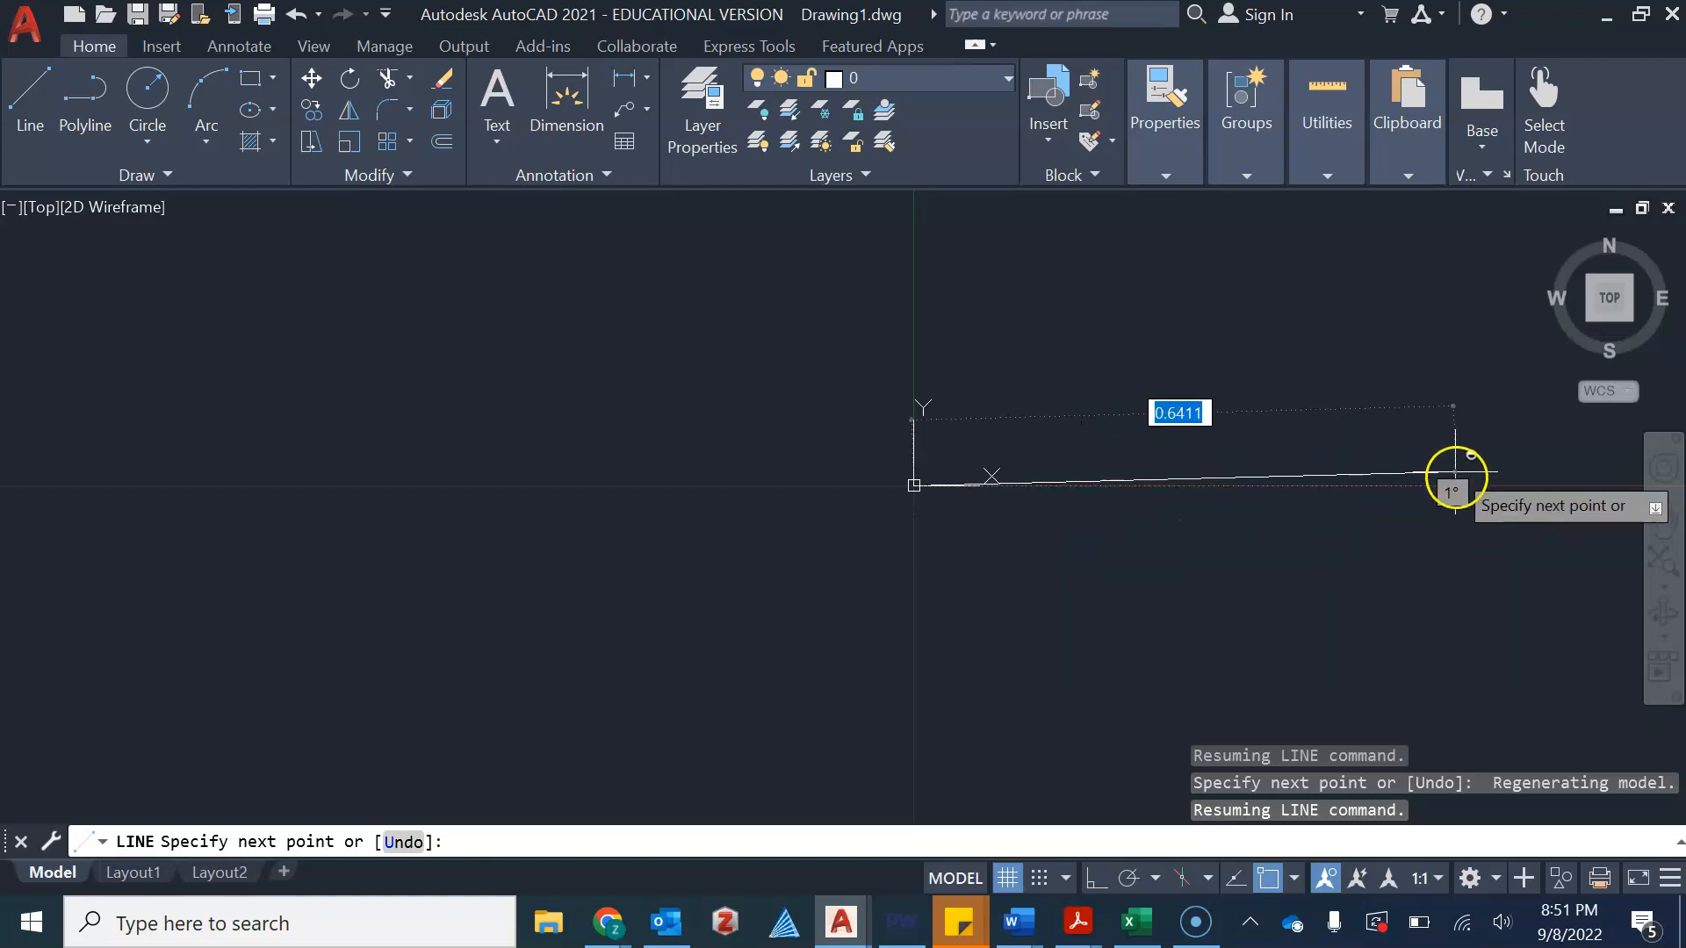
Turn on ortho mode and draw four line segments forming a rectangle about 0.5 wide and 0.4 tall from the origin
{"action": "left_click", "coordinate": [1091, 877]}
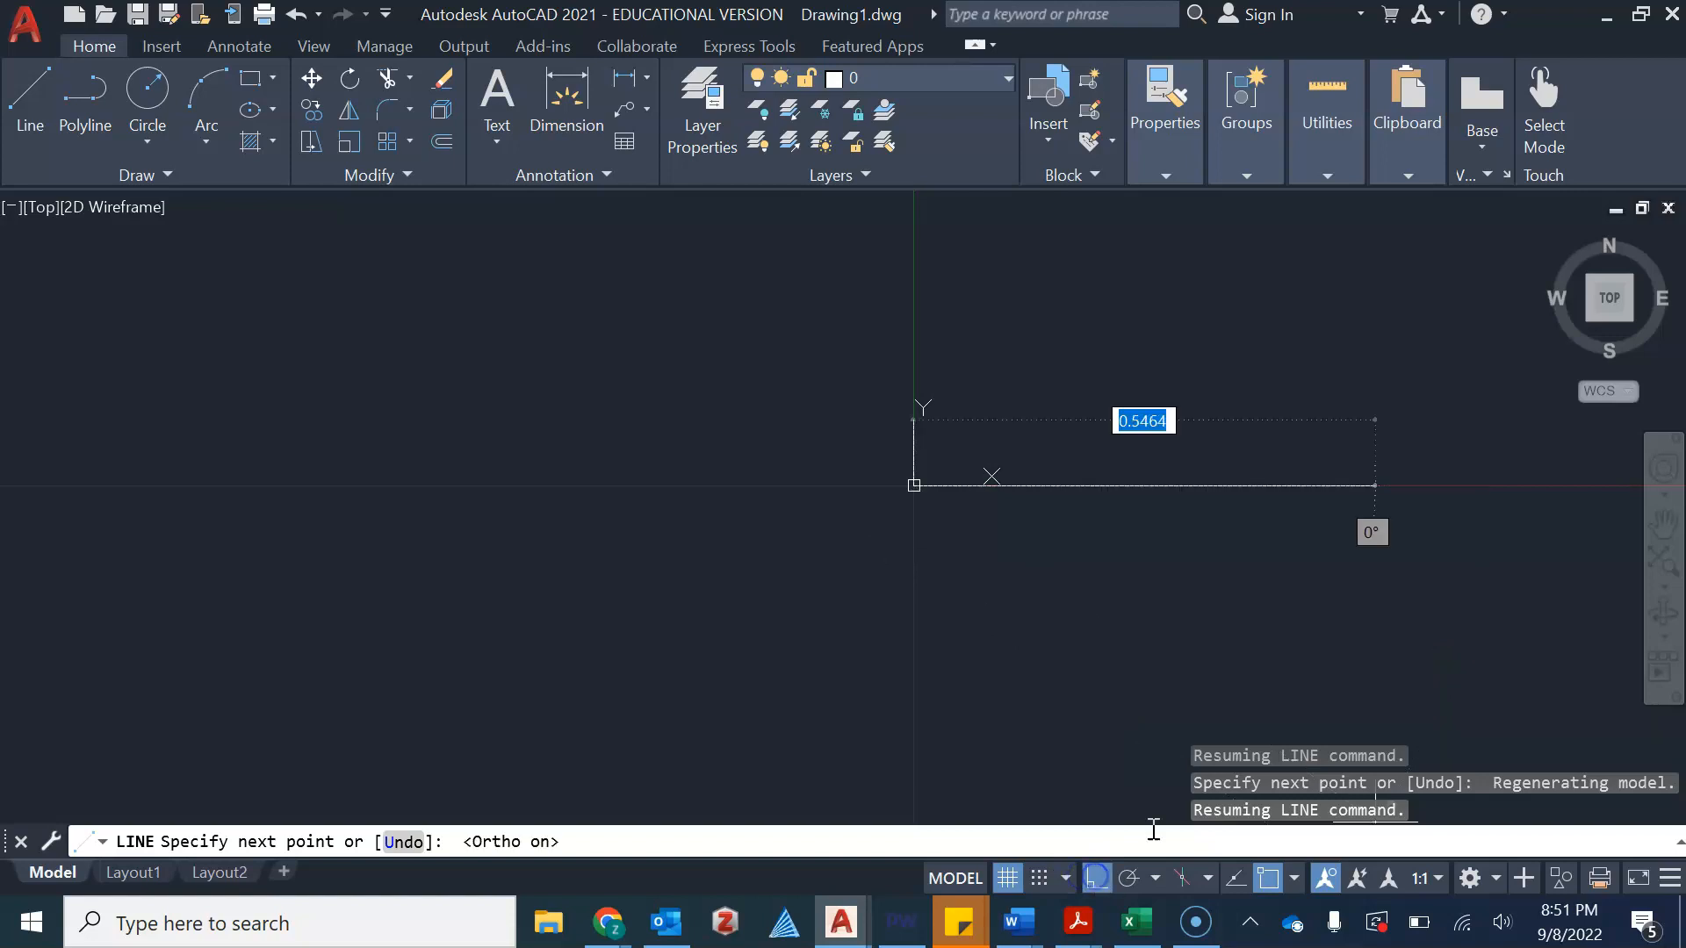
{"action": "left_click", "coordinate": [1355, 452]}
{"action": "scroll", "coordinate": [1325, 455], "scroll_direction": "down", "scroll_amount": 3}
{"action": "scroll", "coordinate": [1322, 458], "scroll_direction": "up", "scroll_amount": 2}
{"action": "mouse_move", "coordinate": [1308, 469]}
{"action": "middle_mouse_down"}
{"action": "mouse_move", "coordinate": [1270, 505]}
{"action": "mouse_move", "coordinate": [1106, 505]}
{"action": "middle_mouse_up"}
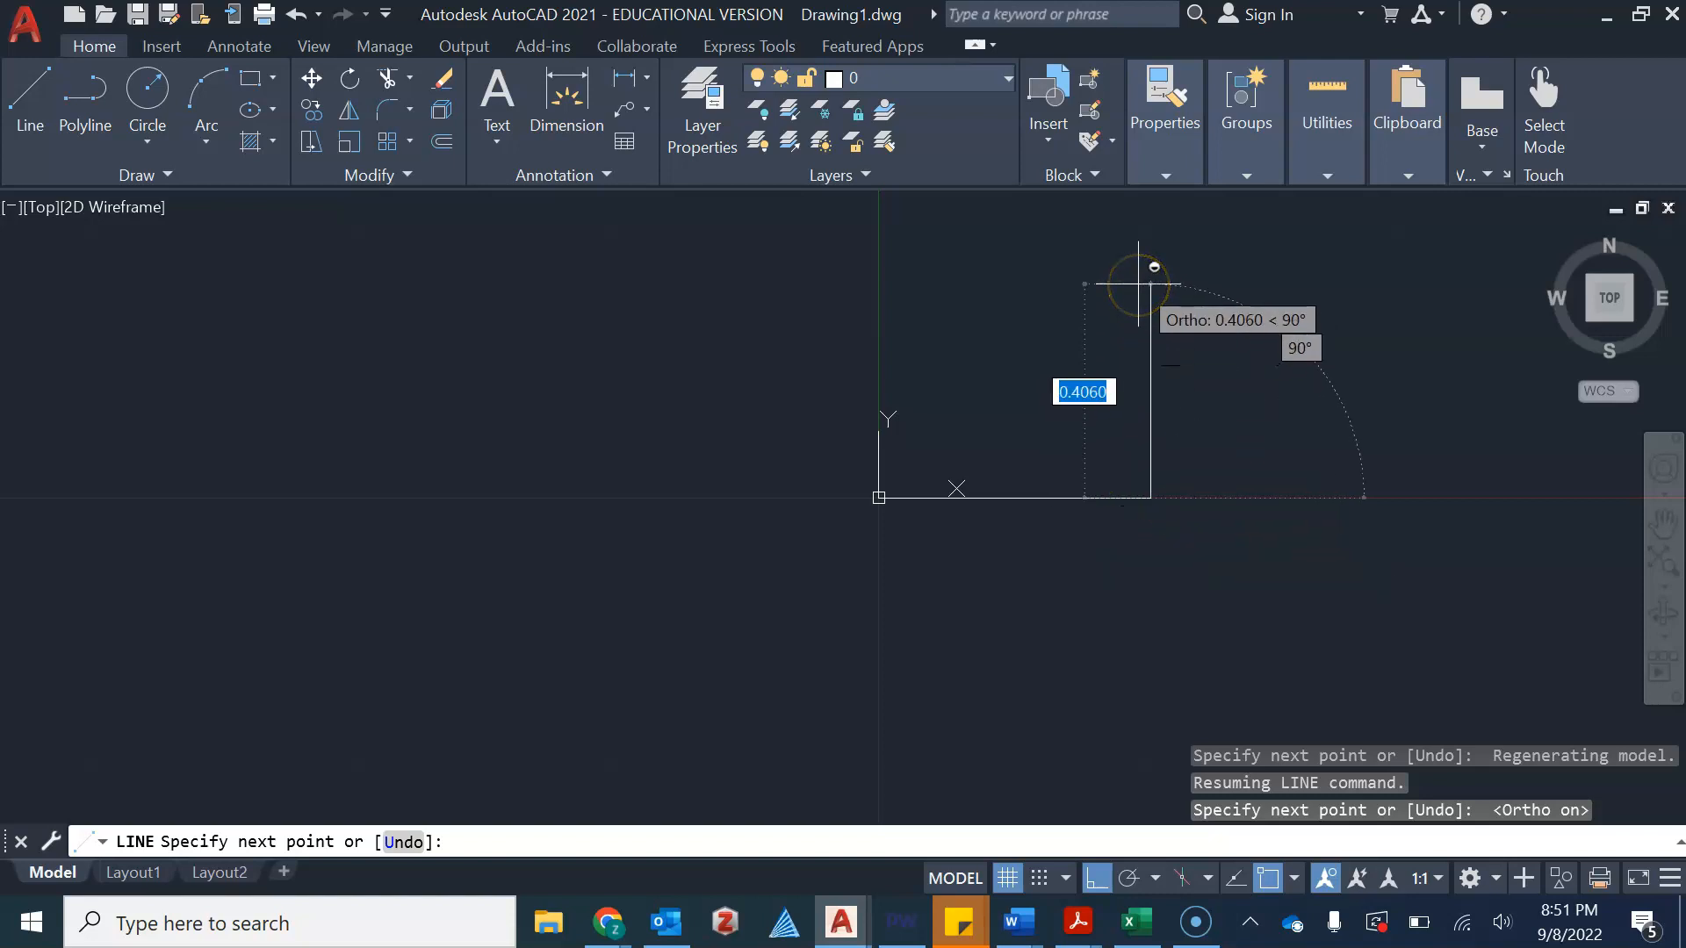
{"action": "left_click", "coordinate": [1139, 284]}
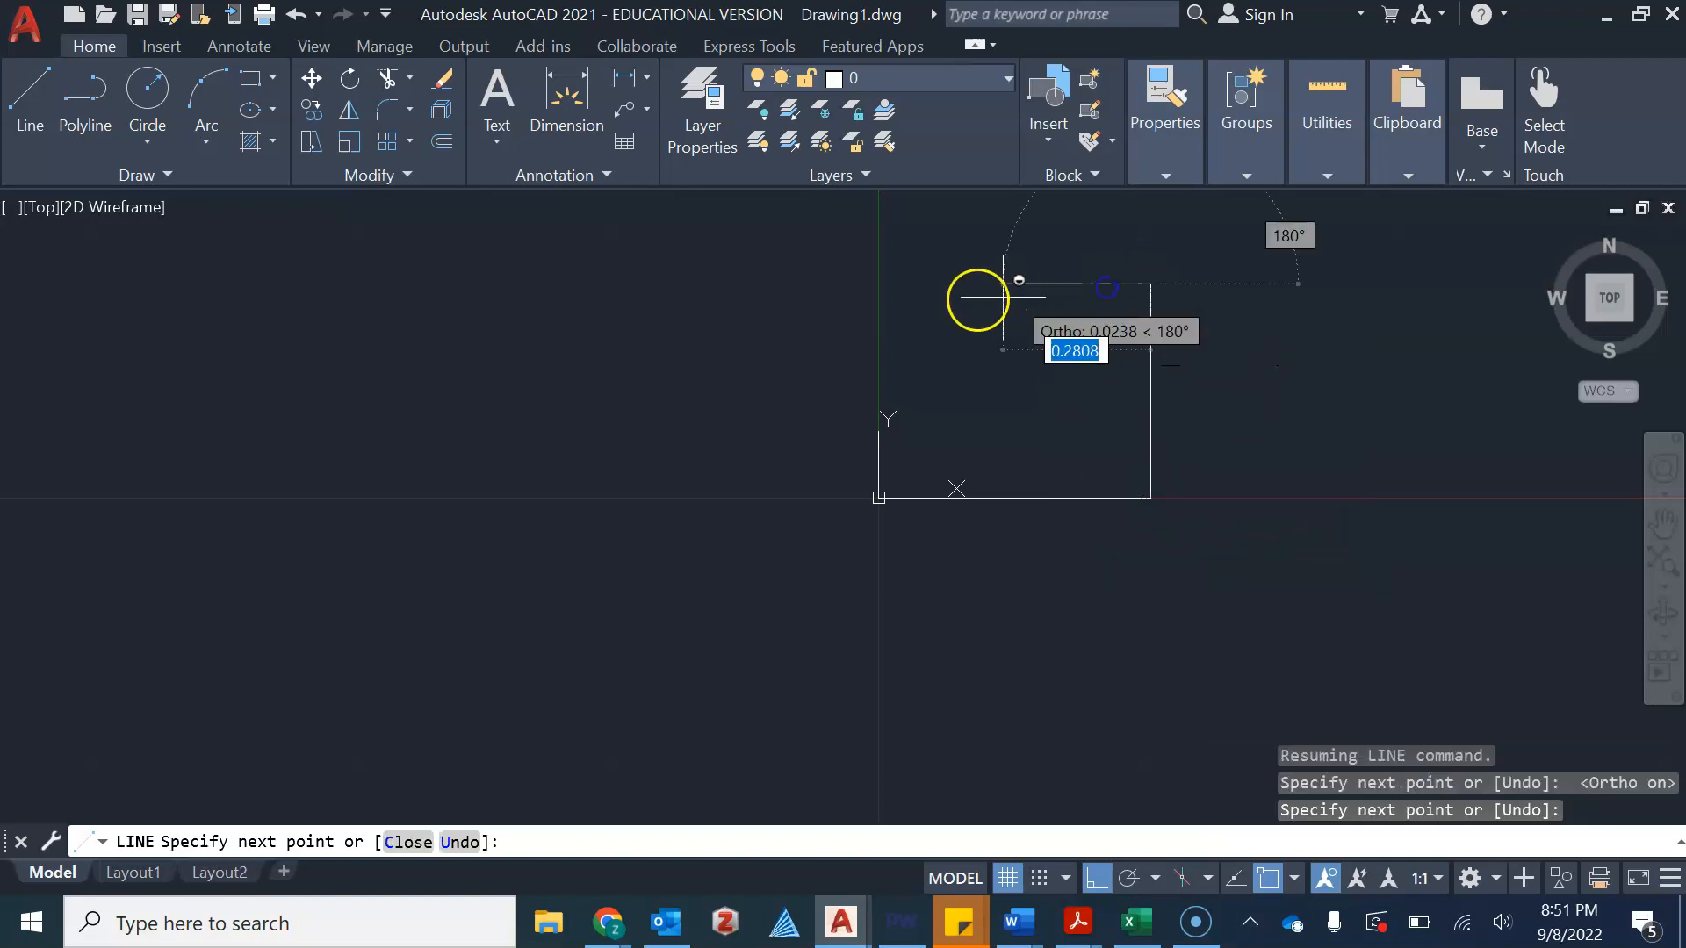
{"action": "left_click", "coordinate": [880, 295]}
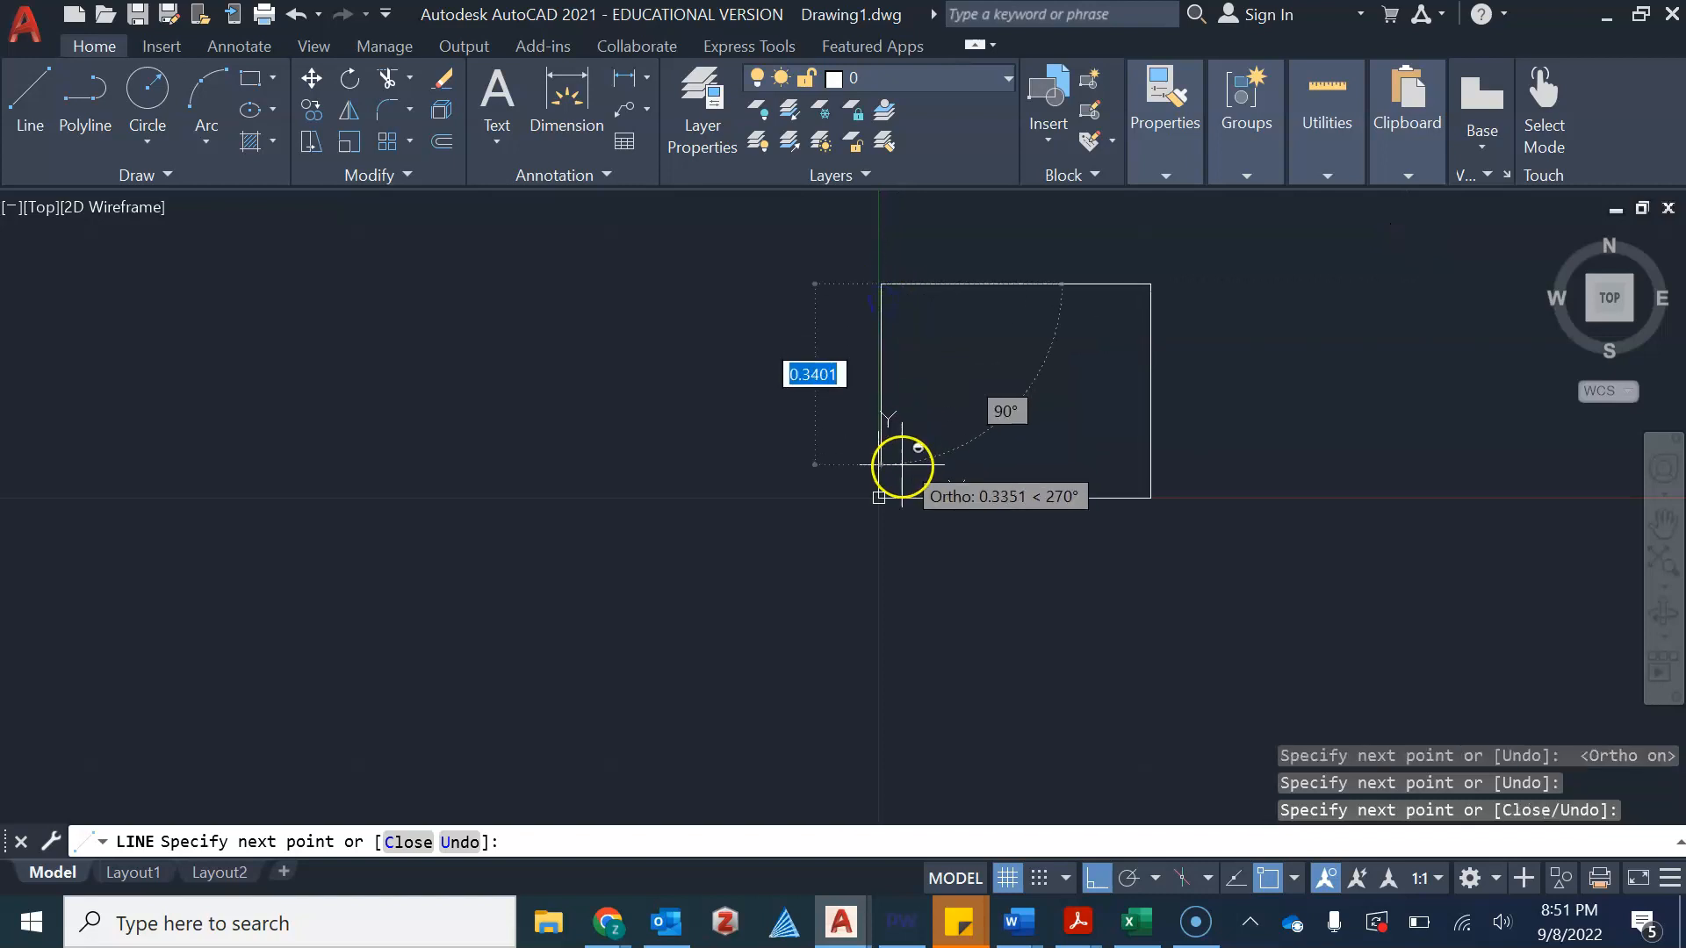
{"action": "left_click", "coordinate": [879, 498]}
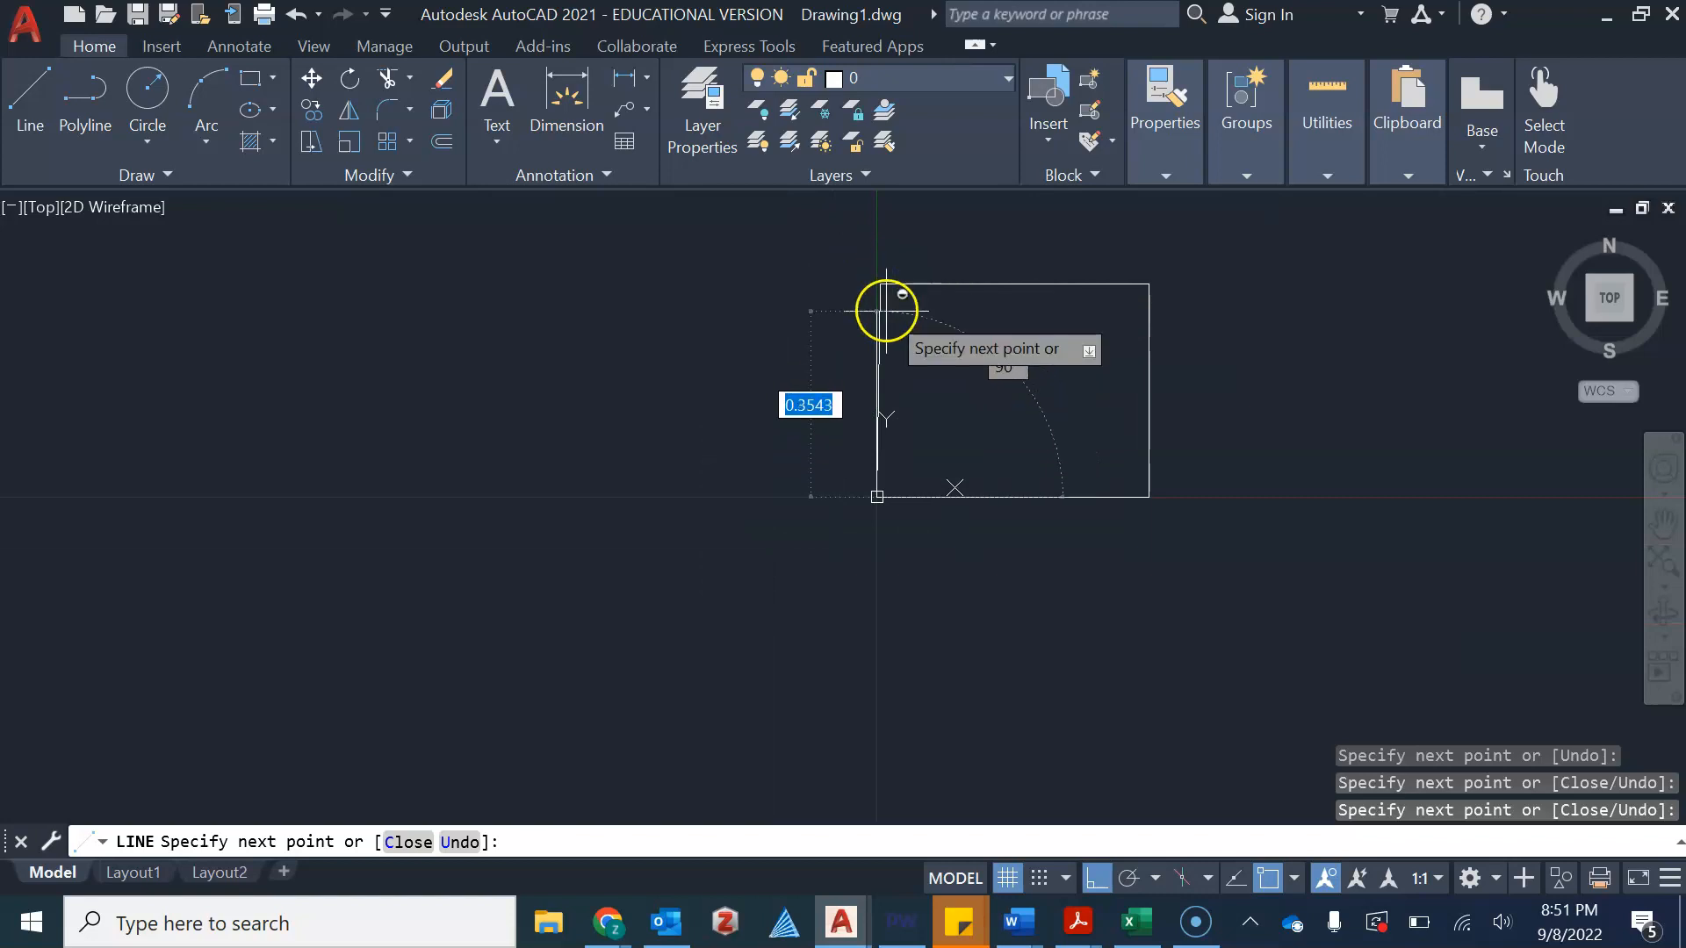
{"action": "scroll", "coordinate": [869, 295], "scroll_direction": "up", "scroll_amount": 2}
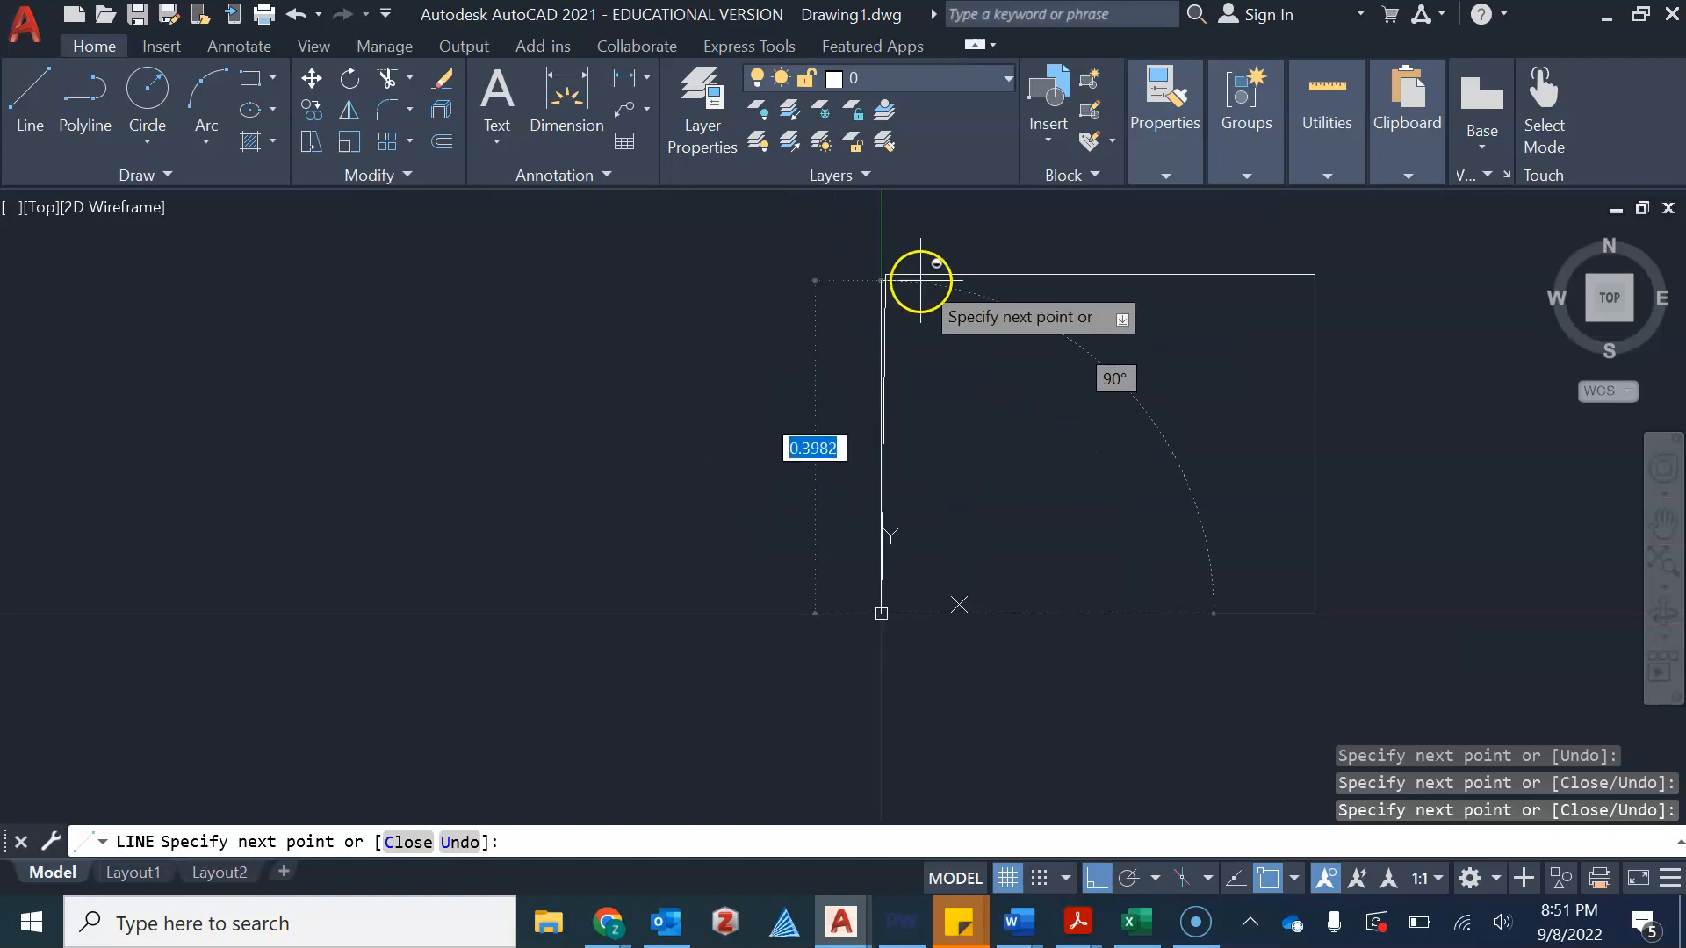
{"action": "scroll", "coordinate": [884, 274], "scroll_direction": "up", "scroll_amount": 3}
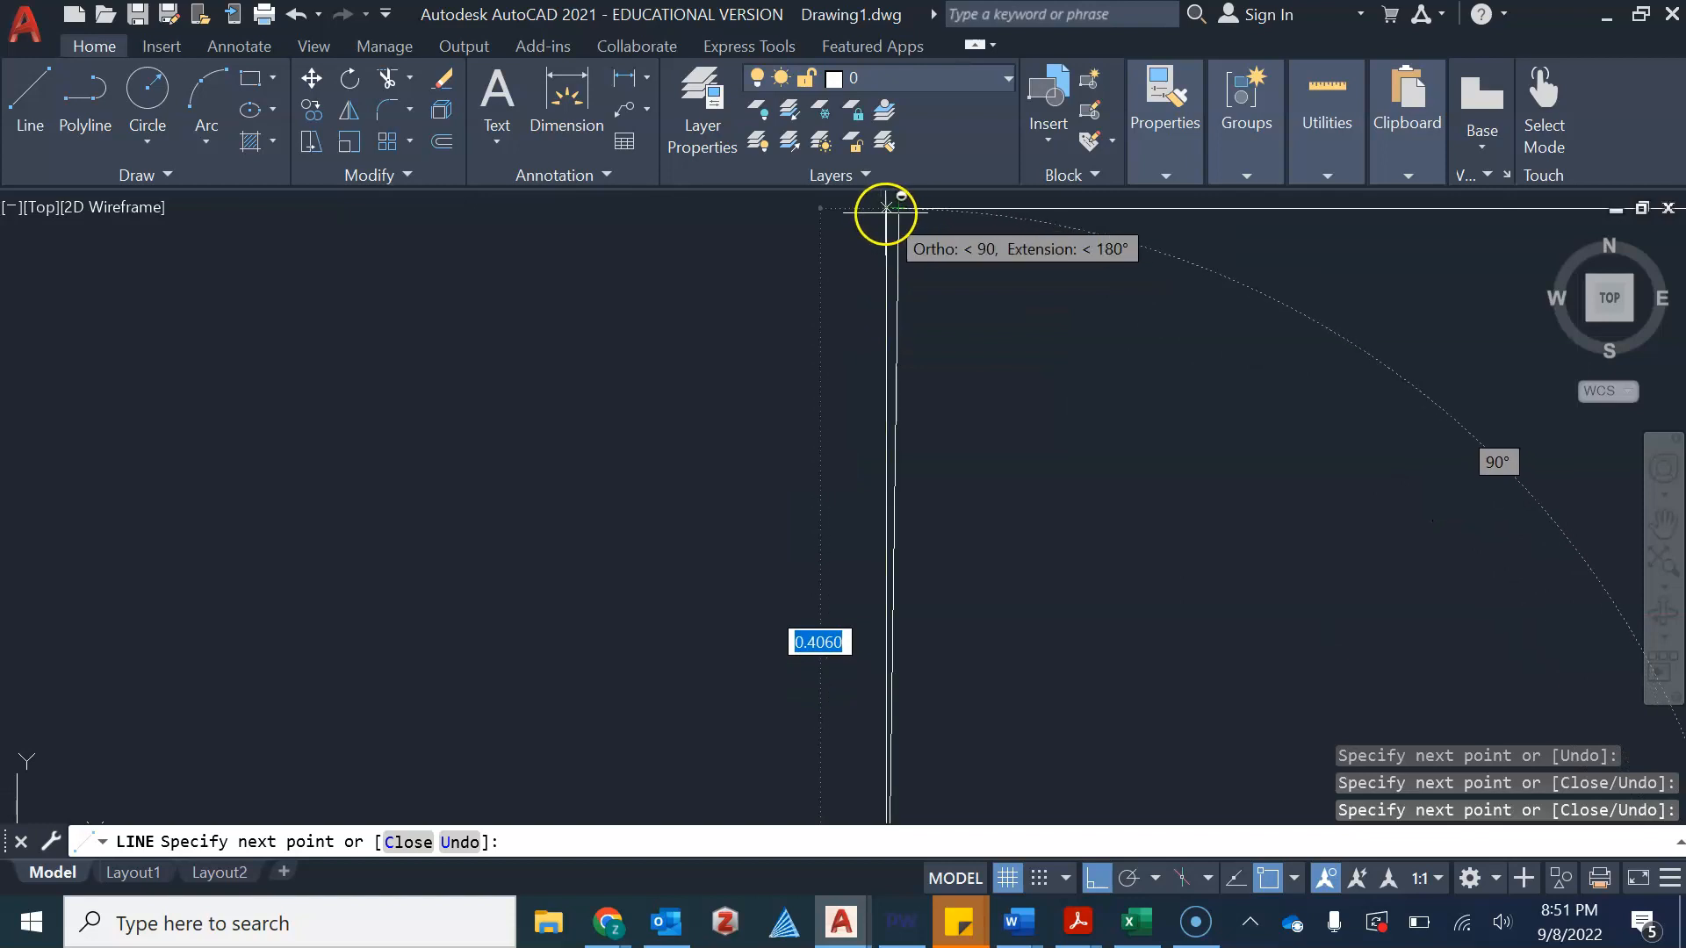
{"action": "scroll", "coordinate": [885, 208], "scroll_direction": "down", "scroll_amount": 2}
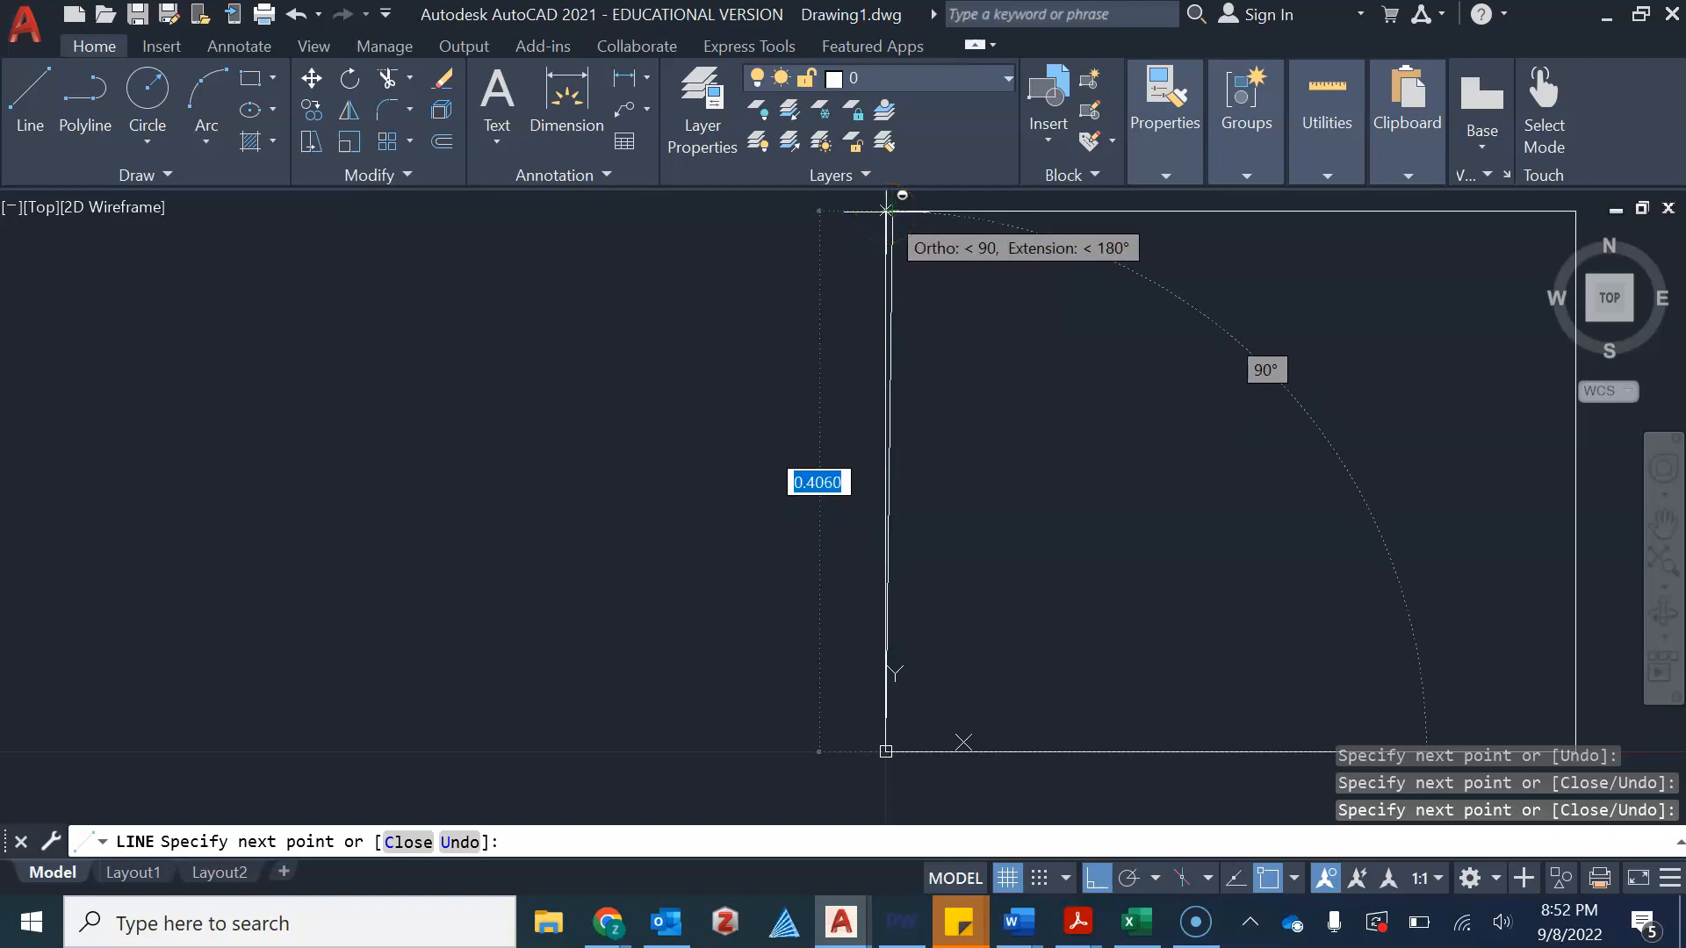
{"action": "scroll", "coordinate": [904, 220], "scroll_direction": "down", "scroll_amount": 2}
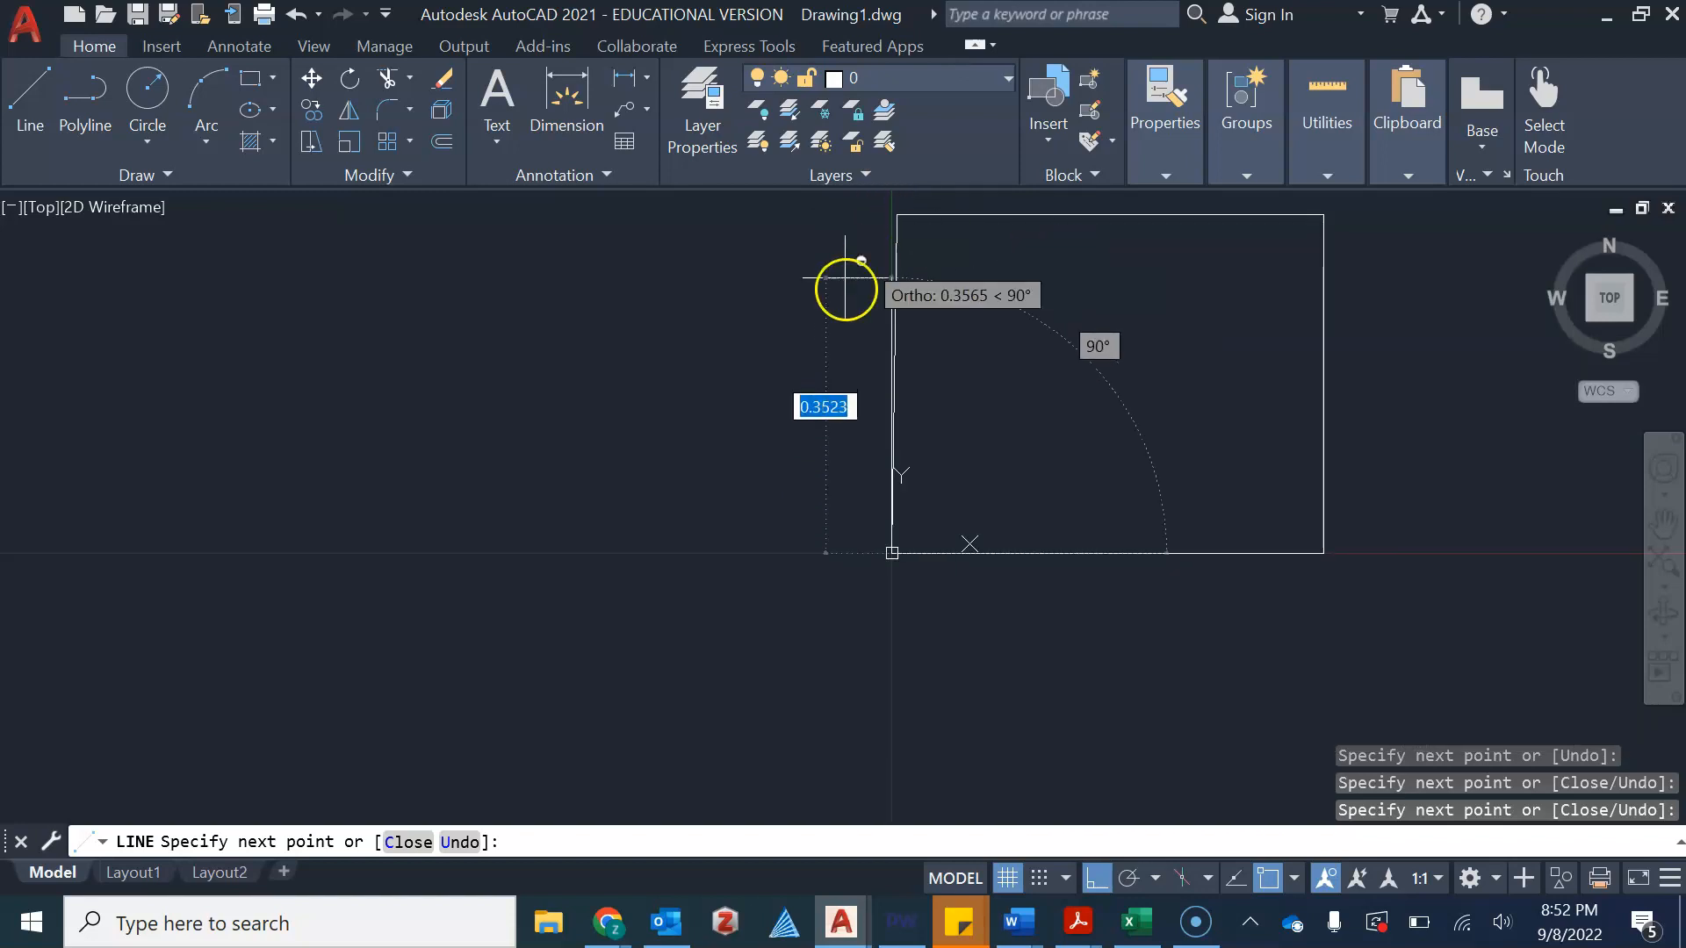
{"action": "scroll", "coordinate": [1045, 343], "scroll_direction": "down", "scroll_amount": 2}
{"action": "middle_click_drag", "start_coordinate": [1046, 342], "coordinate": [987, 366]}
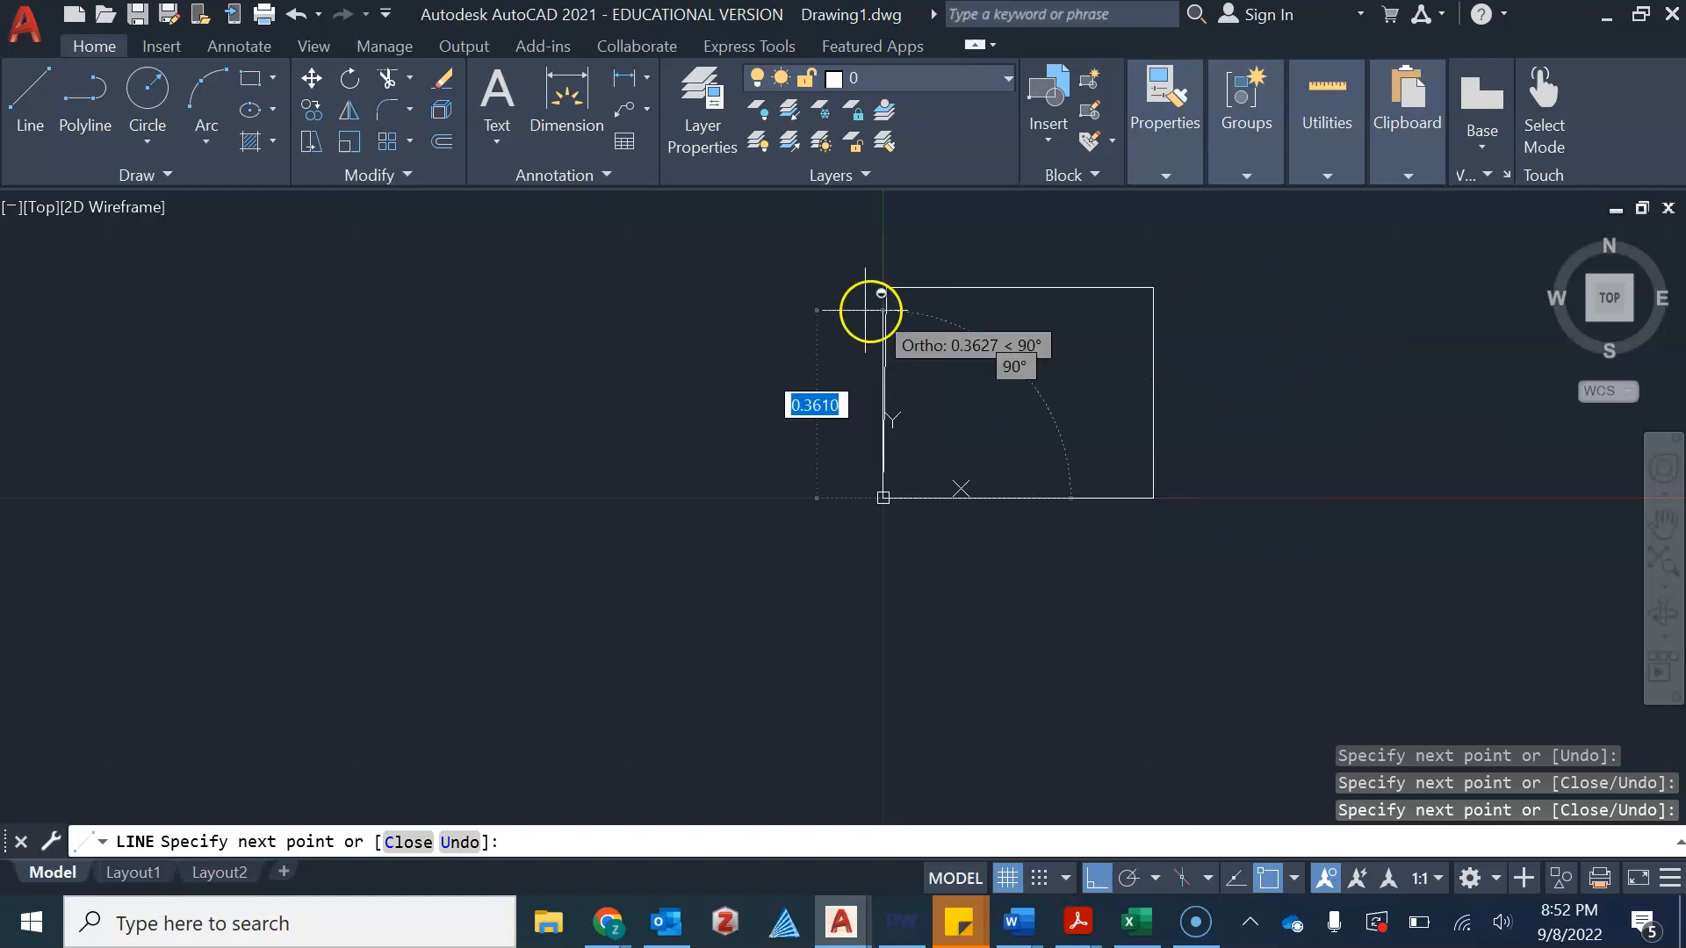
{"action": "scroll", "coordinate": [798, 260], "scroll_direction": "down", "scroll_amount": 2}
{"action": "middle_click_drag", "start_coordinate": [797, 260], "coordinate": [738, 432]}
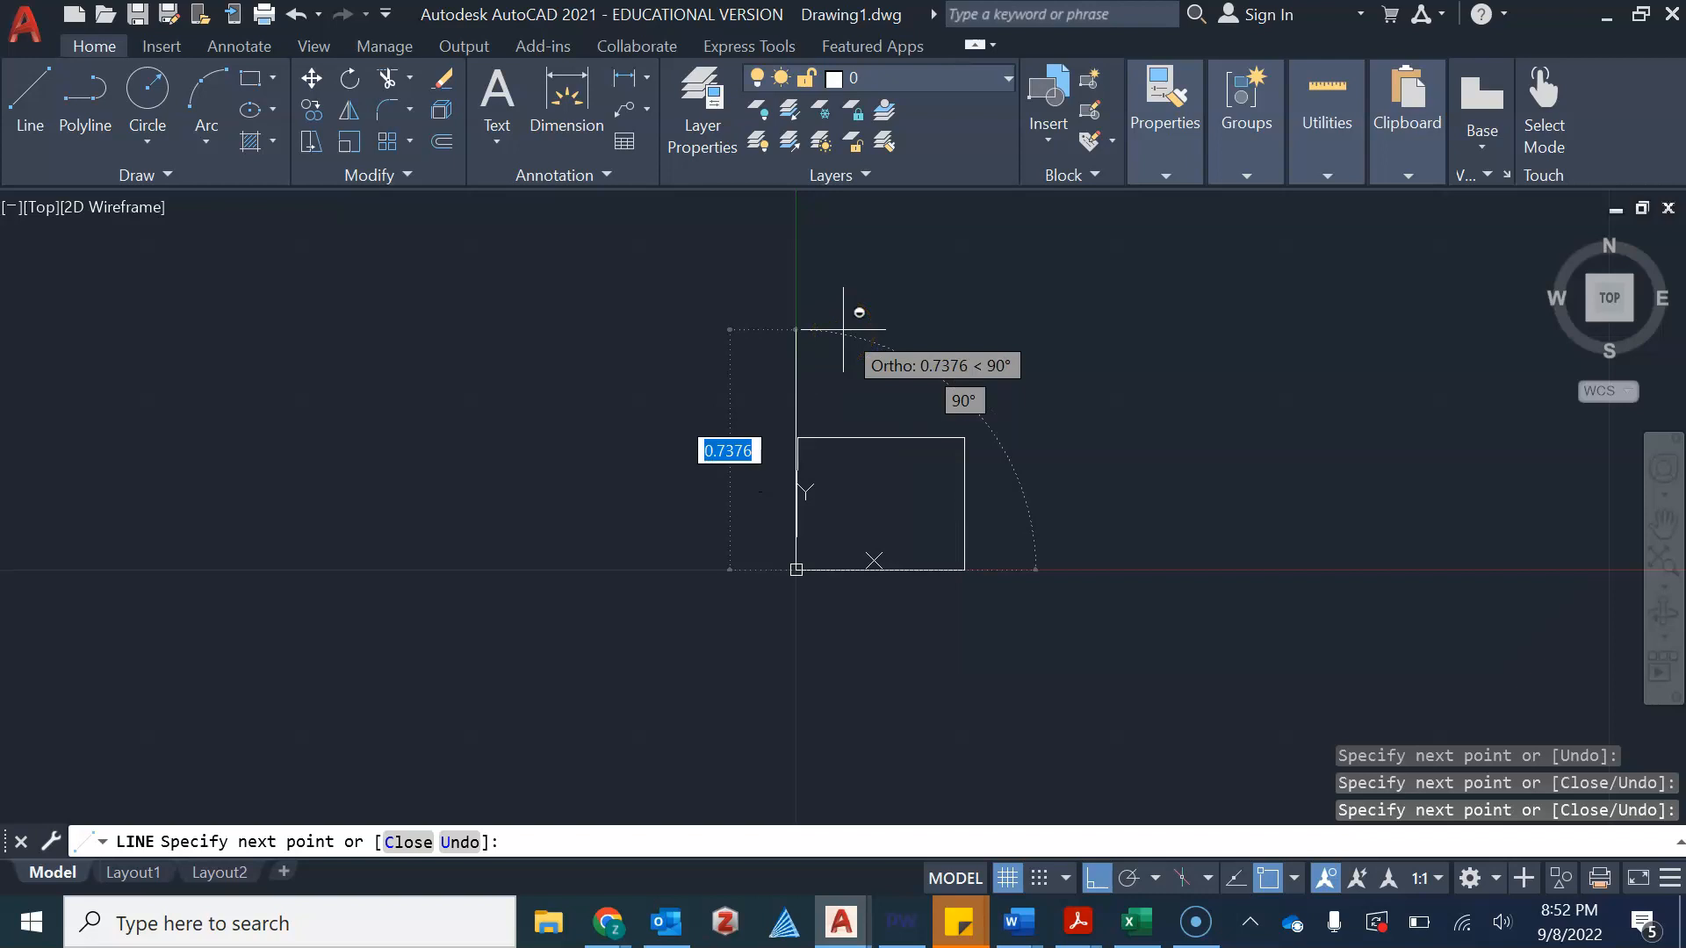
{"action": "left_click", "coordinate": [825, 347]}
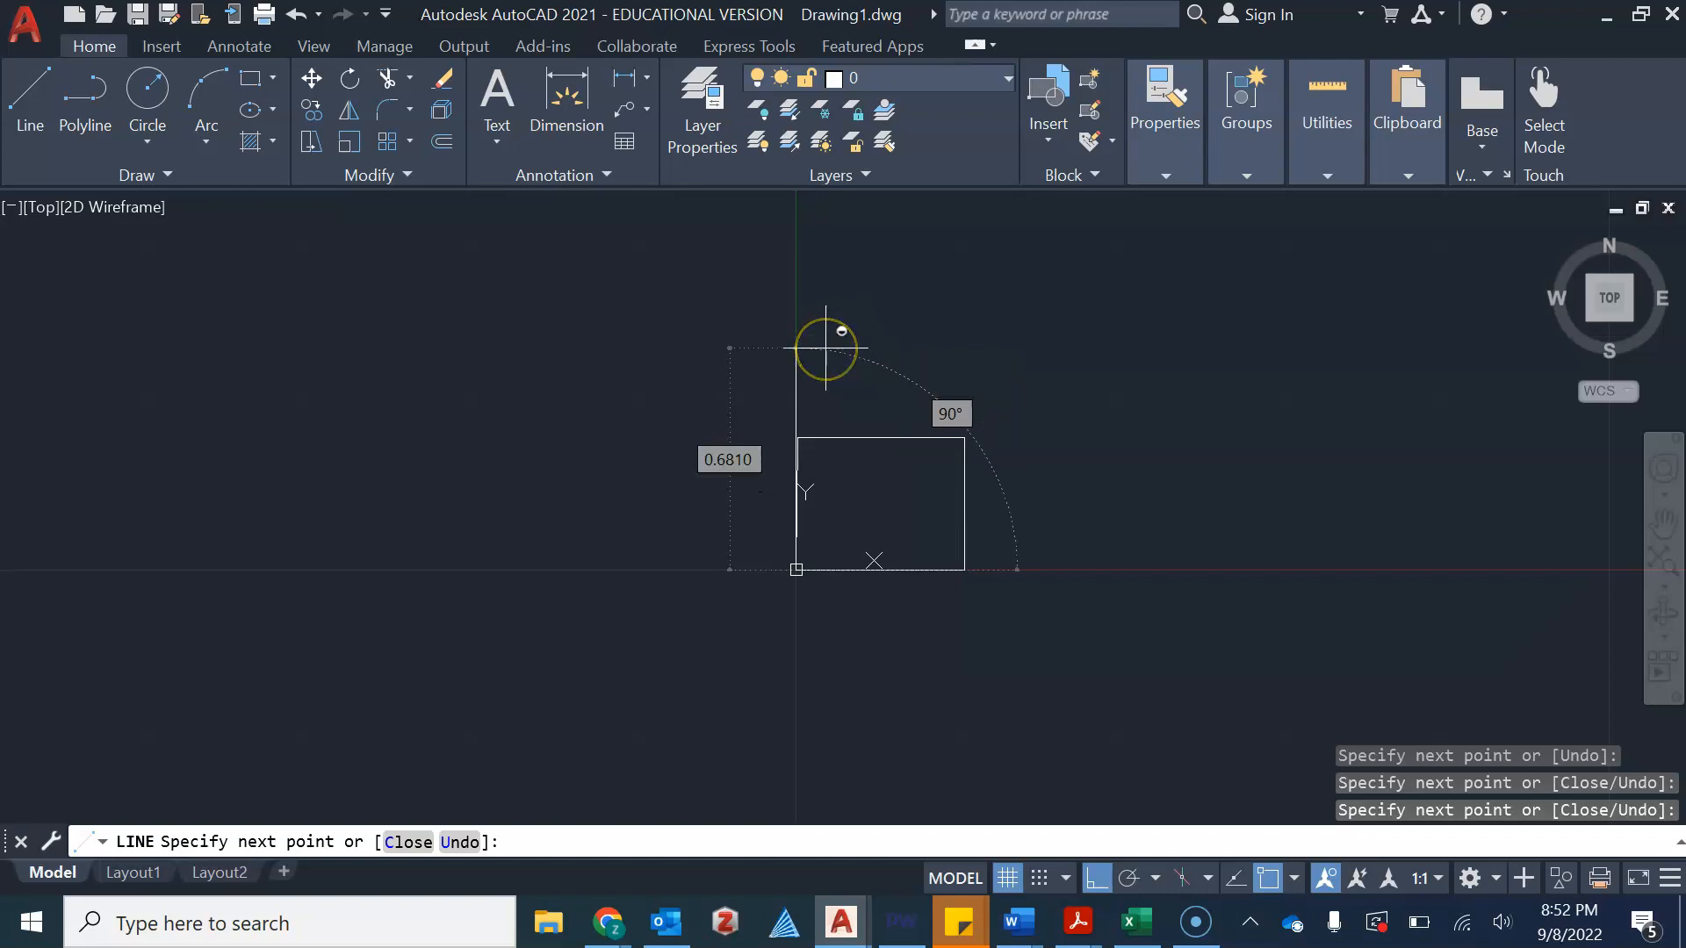
{"action": "key", "text": "Escape"}
Delete the four line segments forming the small rectangle
{"action": "scroll", "coordinate": [803, 482], "scroll_direction": "up", "scroll_amount": 2}
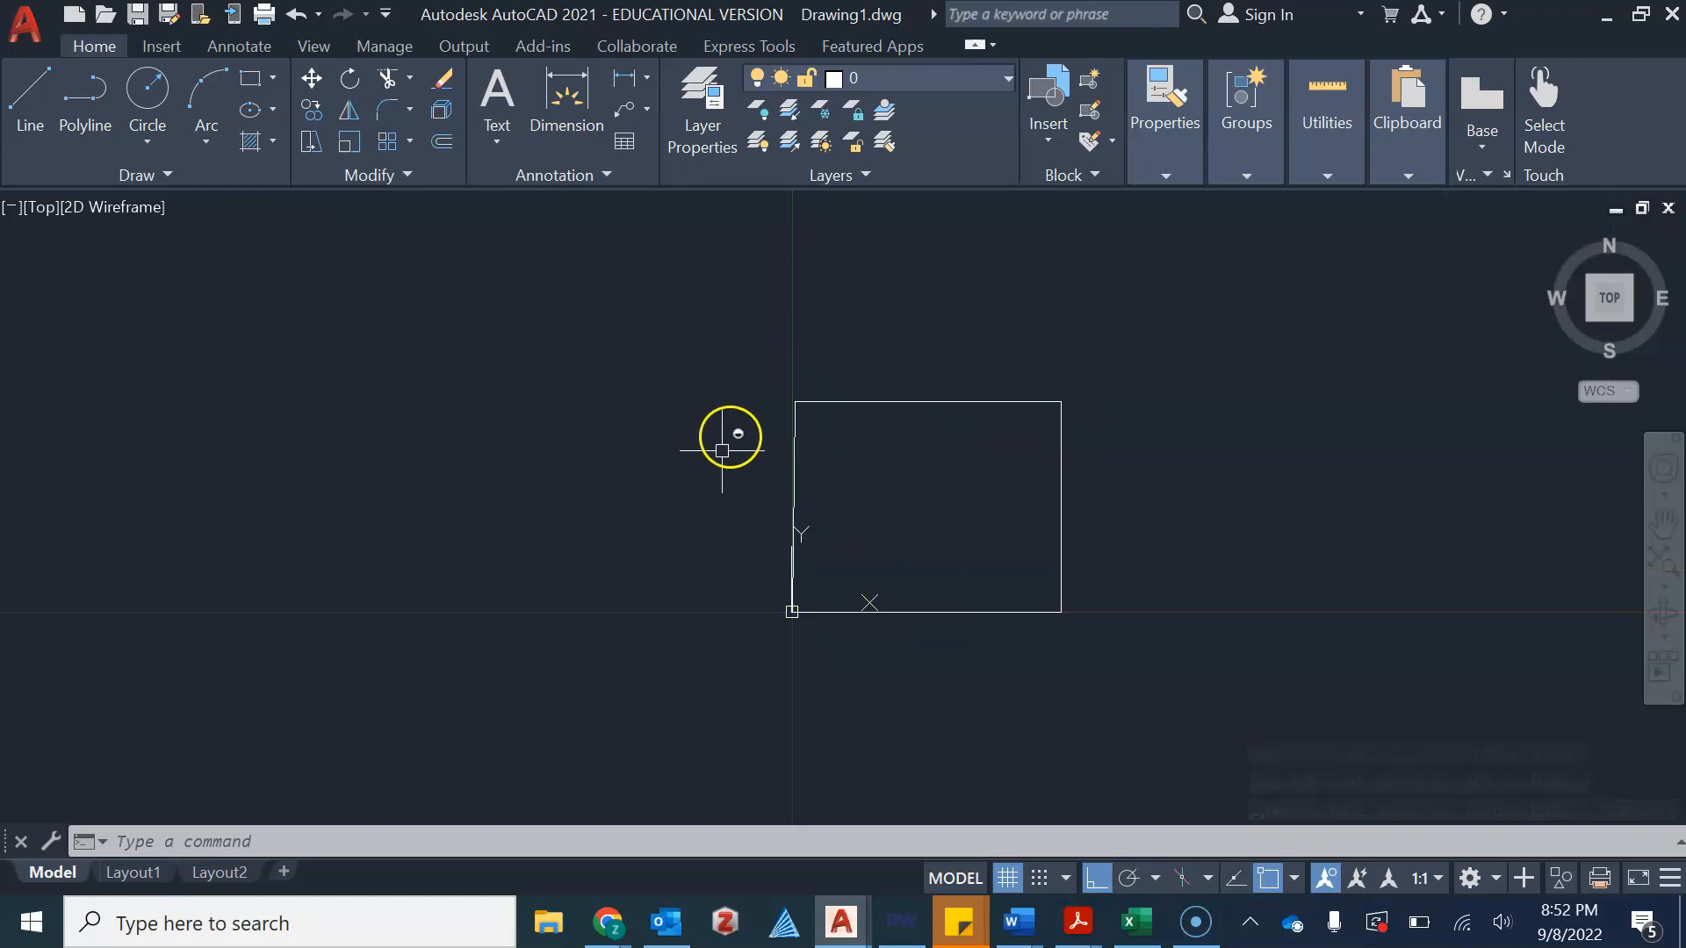
{"action": "left_click", "coordinate": [668, 364]}
{"action": "left_click", "coordinate": [1084, 646]}
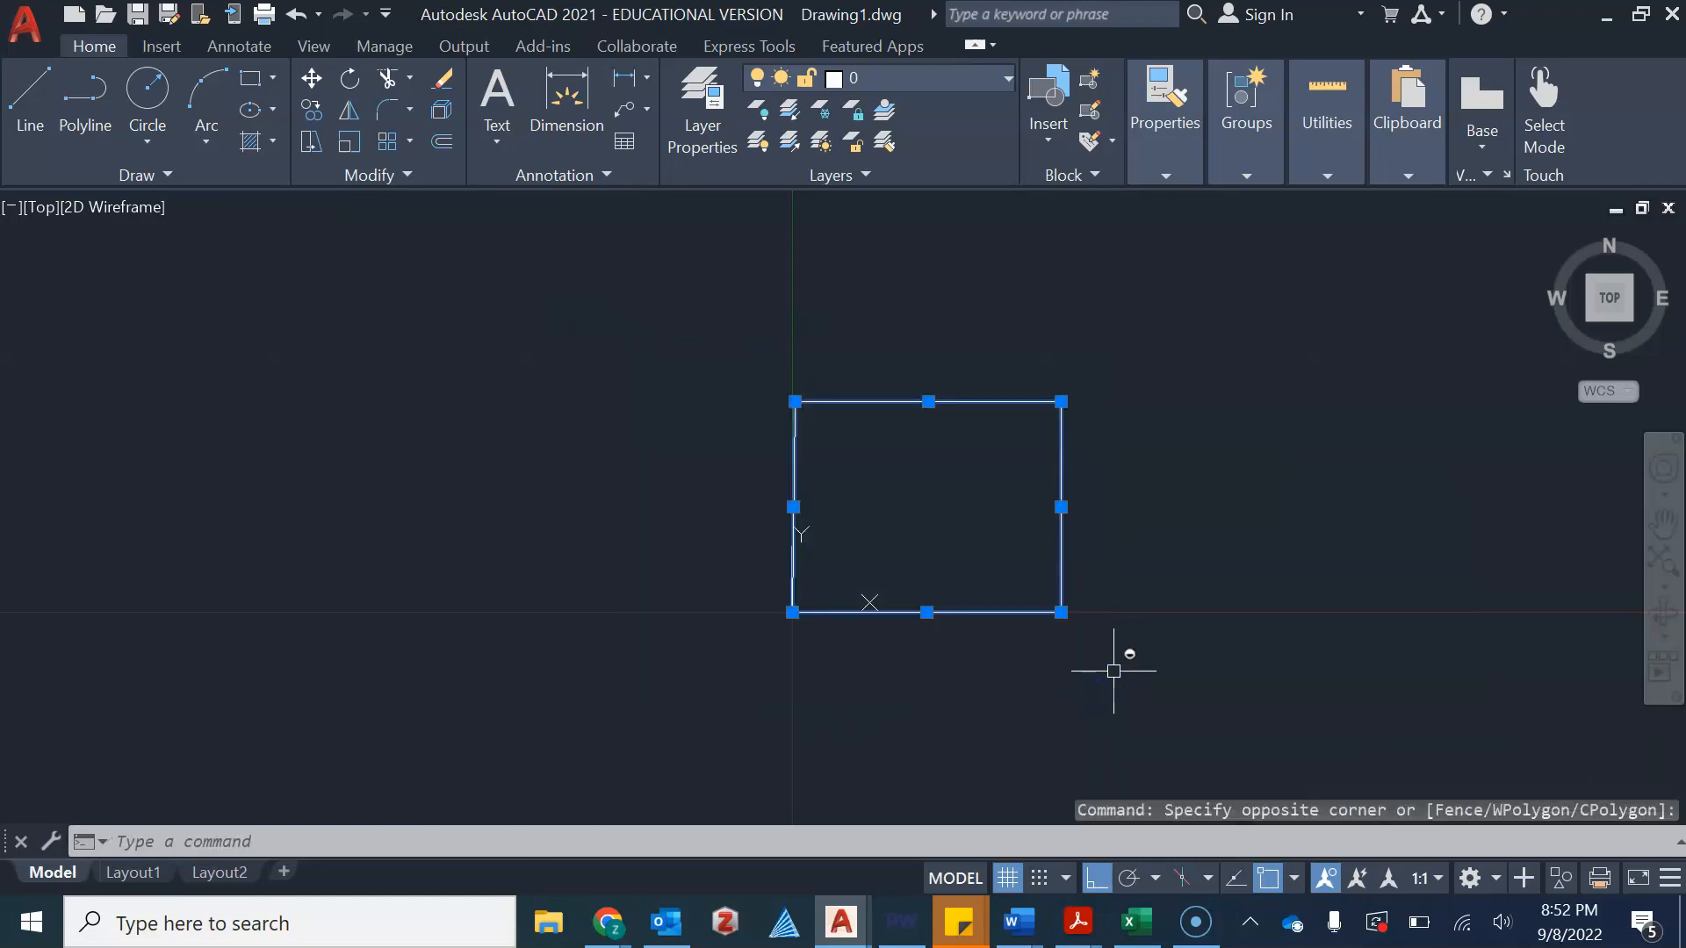
{"action": "key", "text": "Delete"}
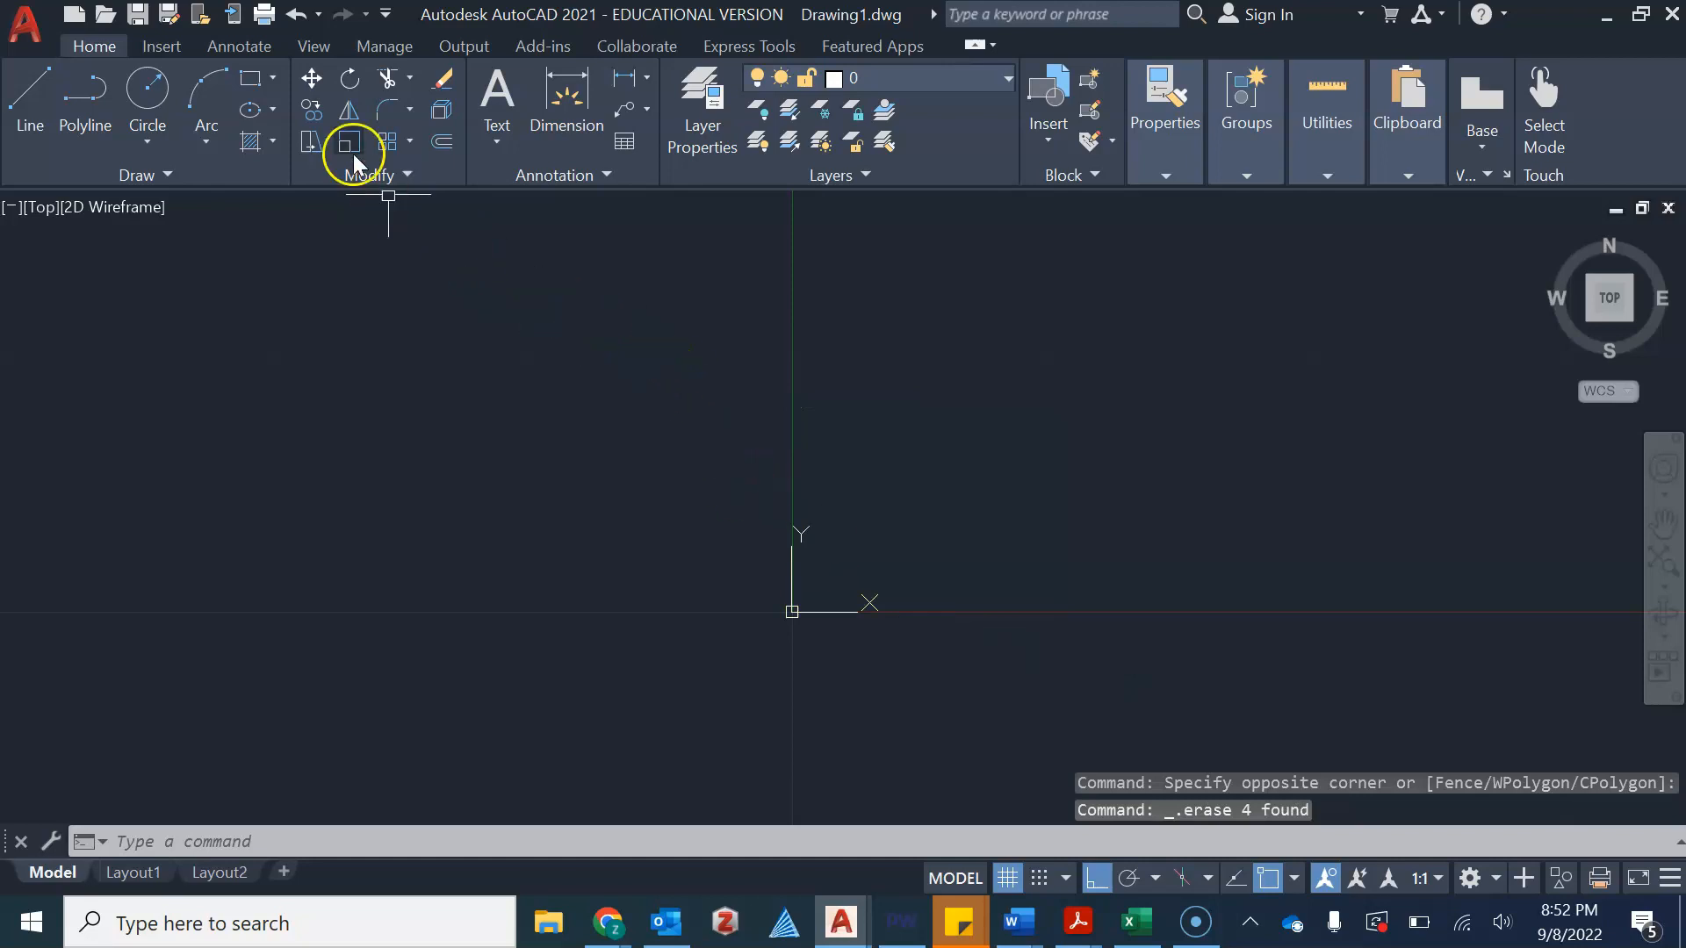
Start the Rectangle command and compare against the serving tray reference drawing
{"action": "left_click", "coordinate": [274, 81]}
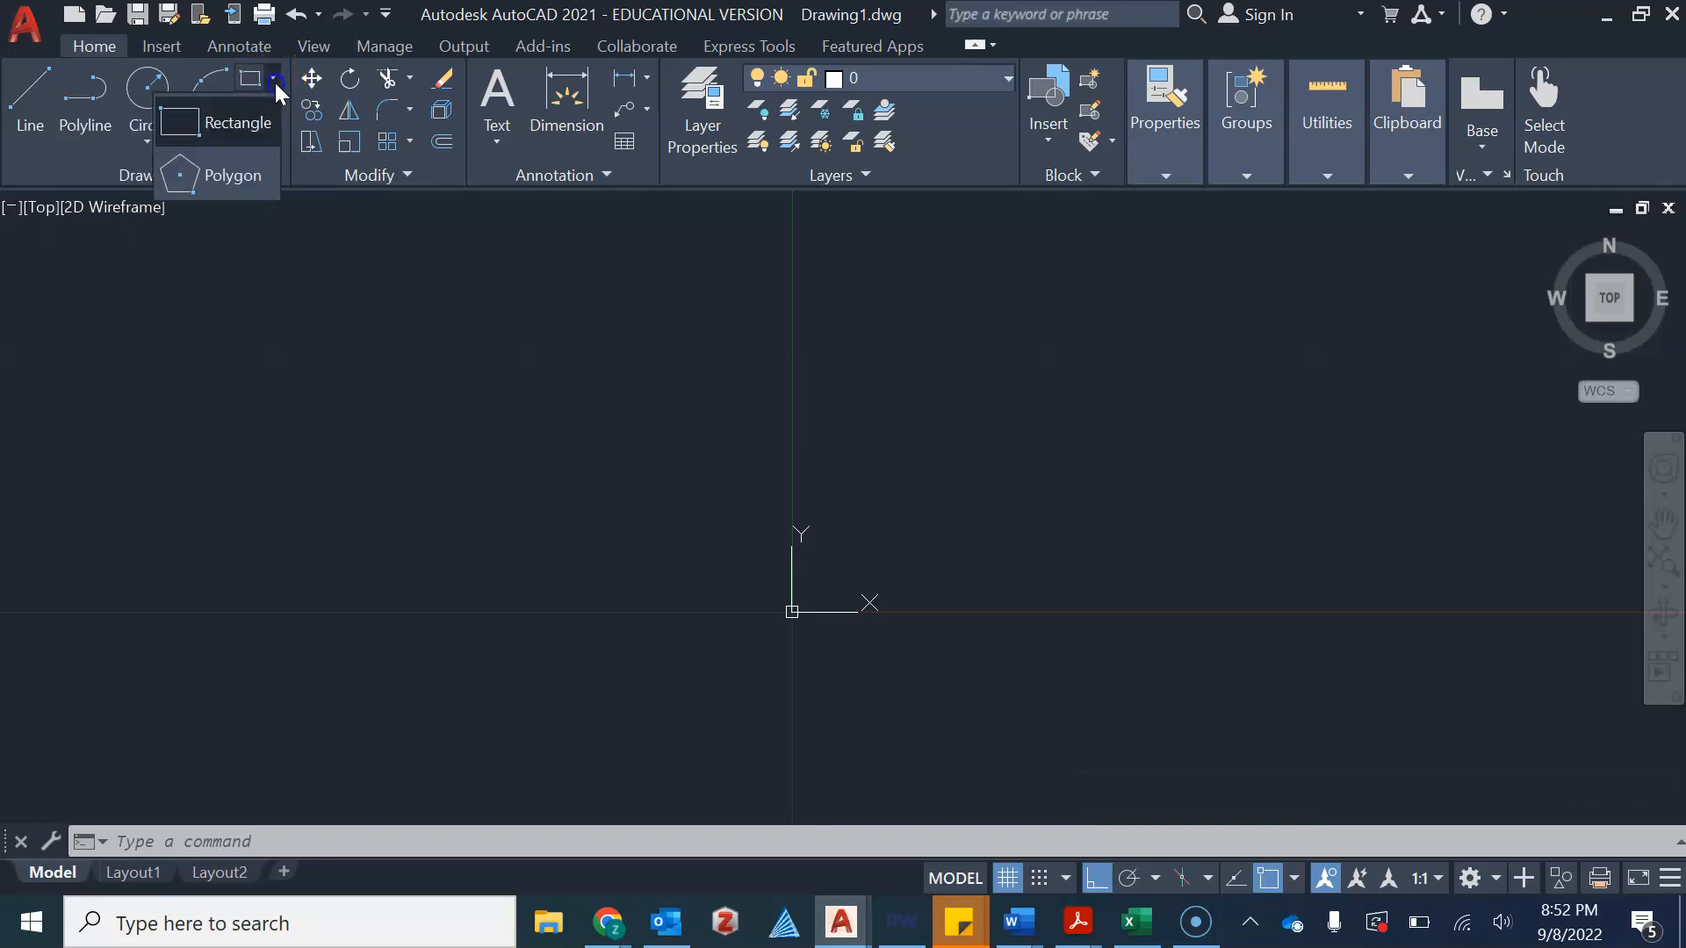
{"action": "left_click", "coordinate": [241, 133]}
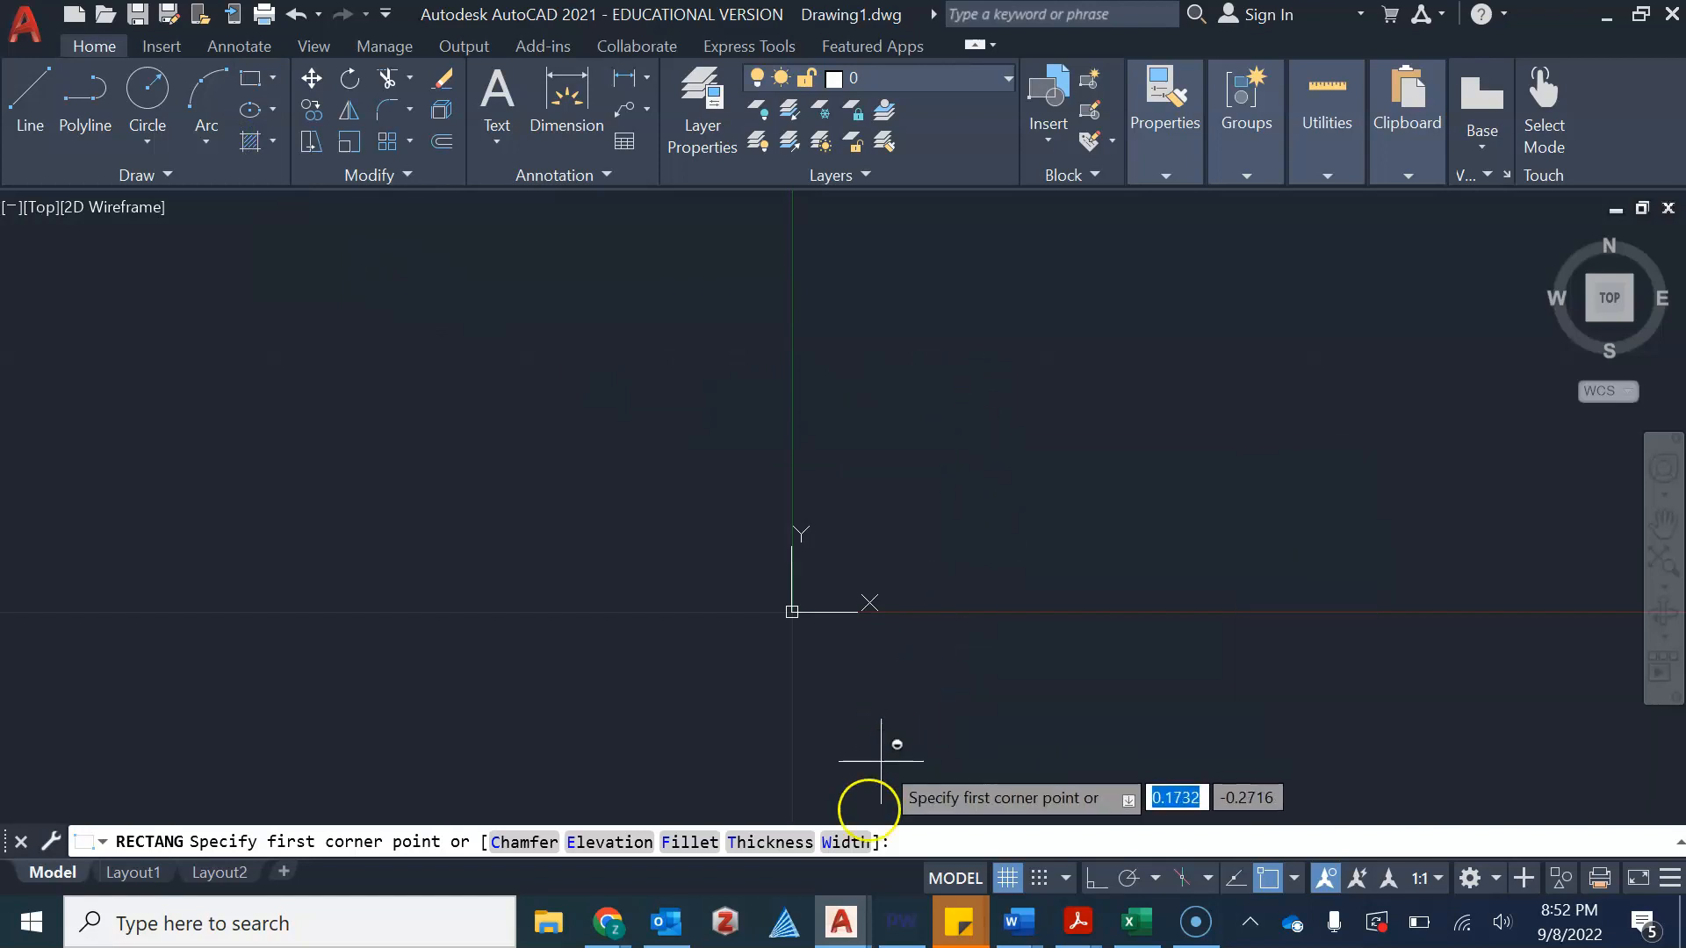
{"action": "mouse_move", "coordinate": [845, 933]}
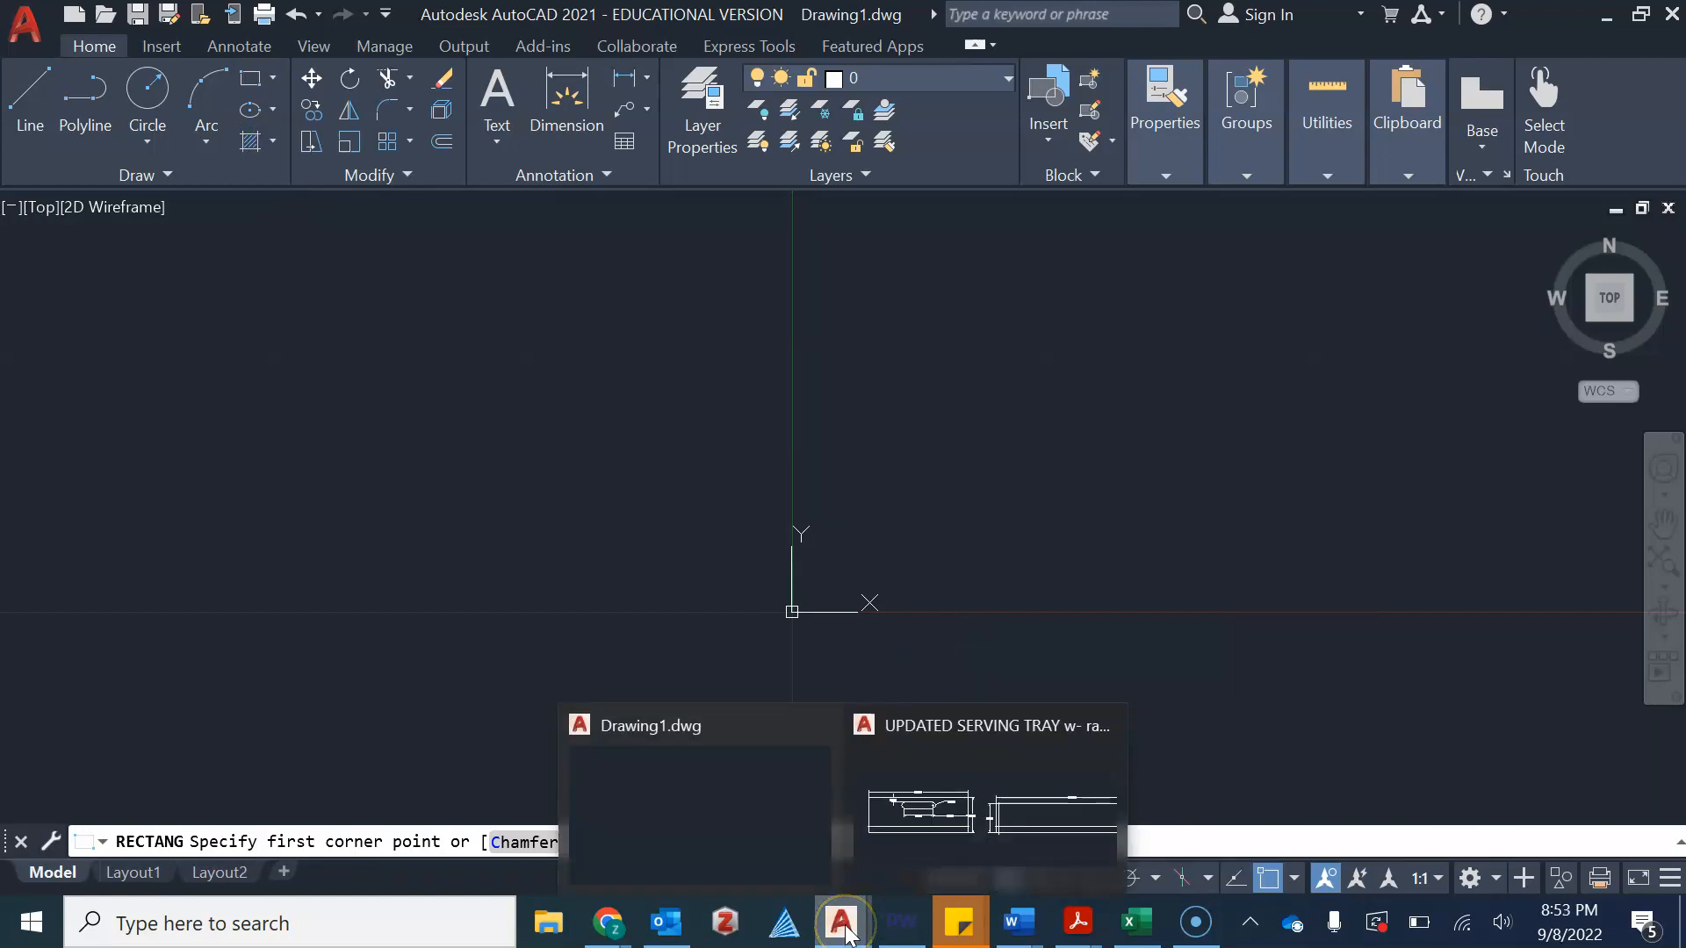
{"action": "left_click", "coordinate": [872, 847]}
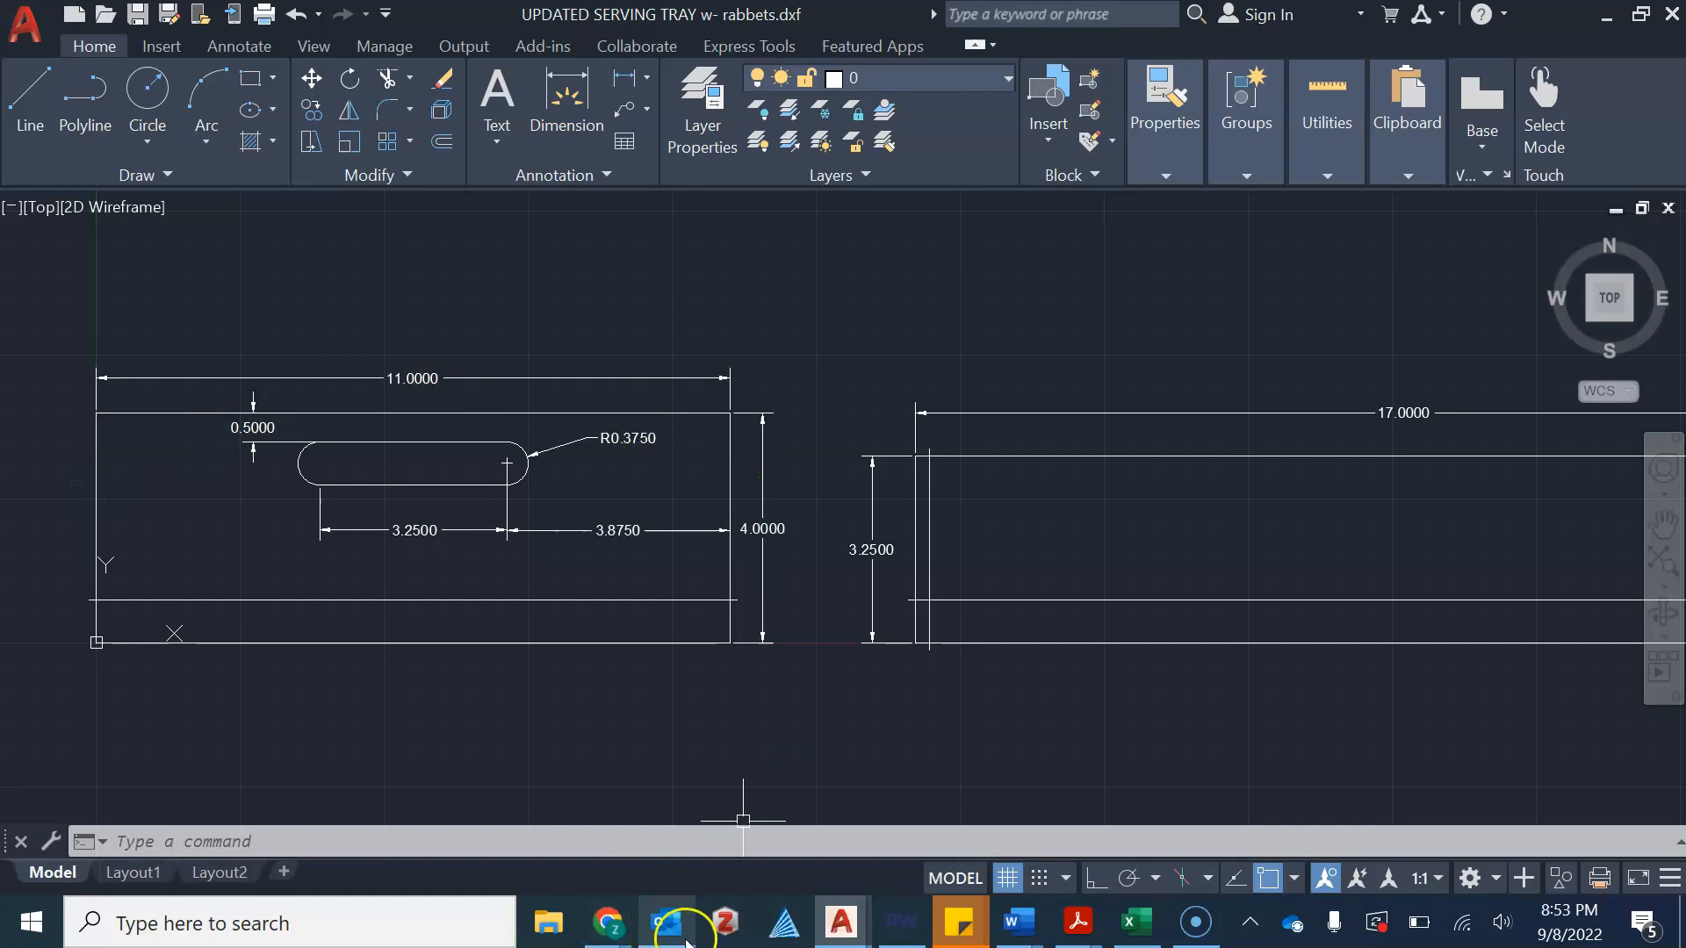
{"action": "mouse_move", "coordinate": [837, 919]}
{"action": "left_click", "coordinate": [671, 802]}
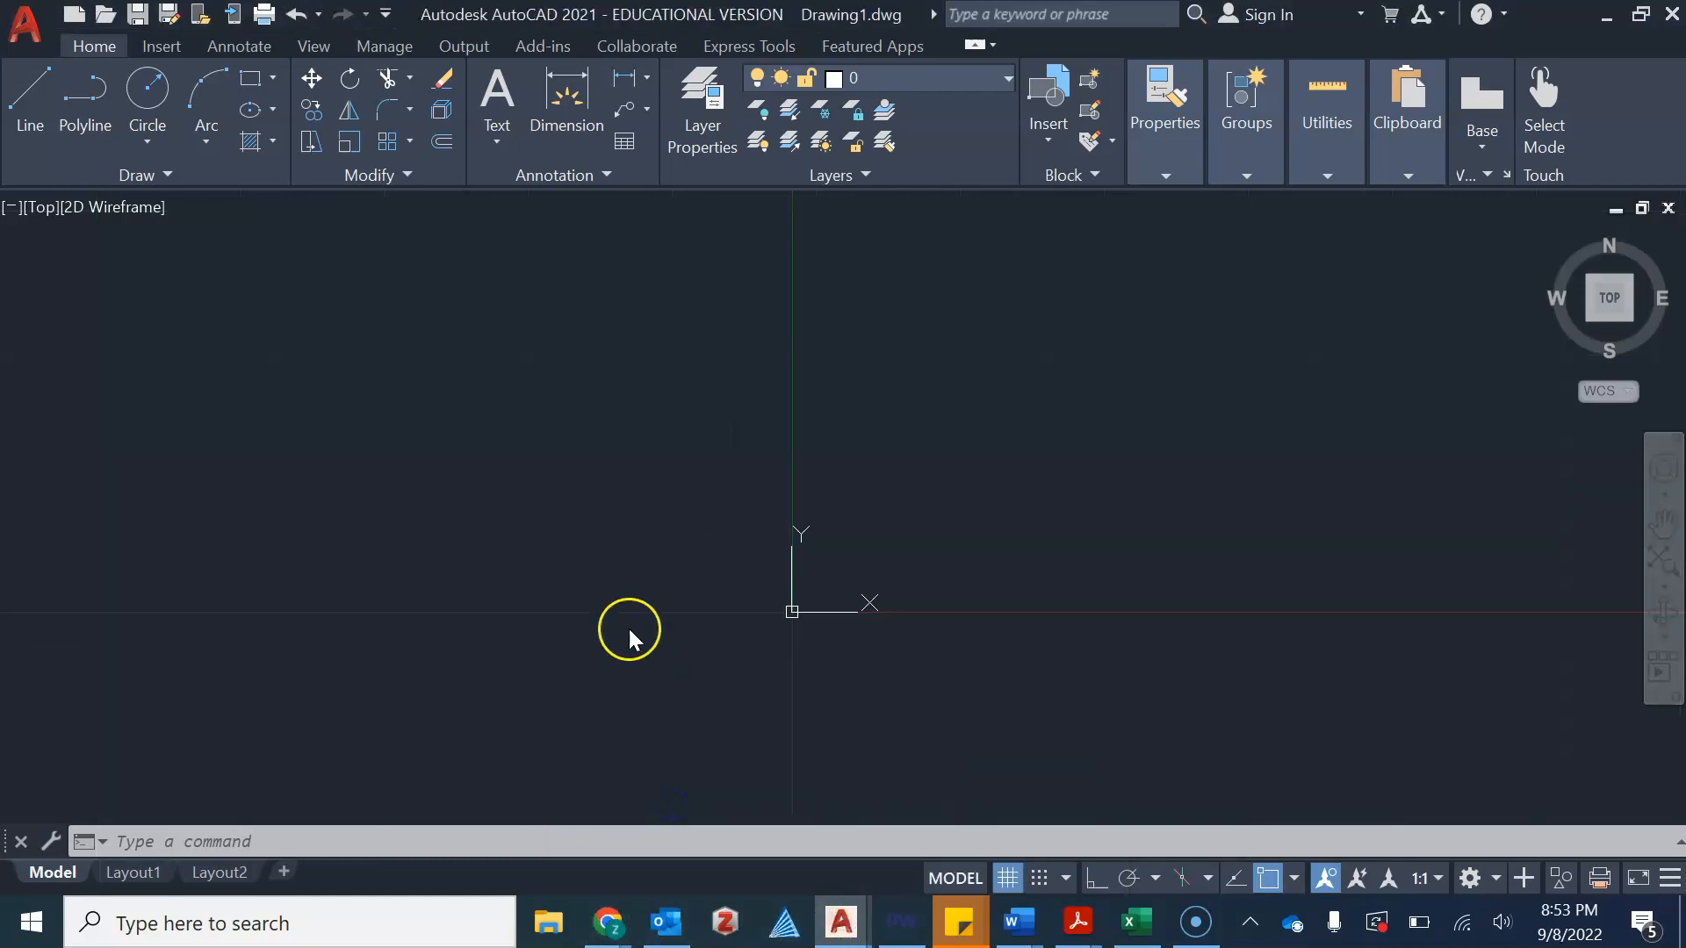
{"action": "left_click", "coordinate": [250, 88]}
{"action": "left_click", "coordinate": [250, 88]}
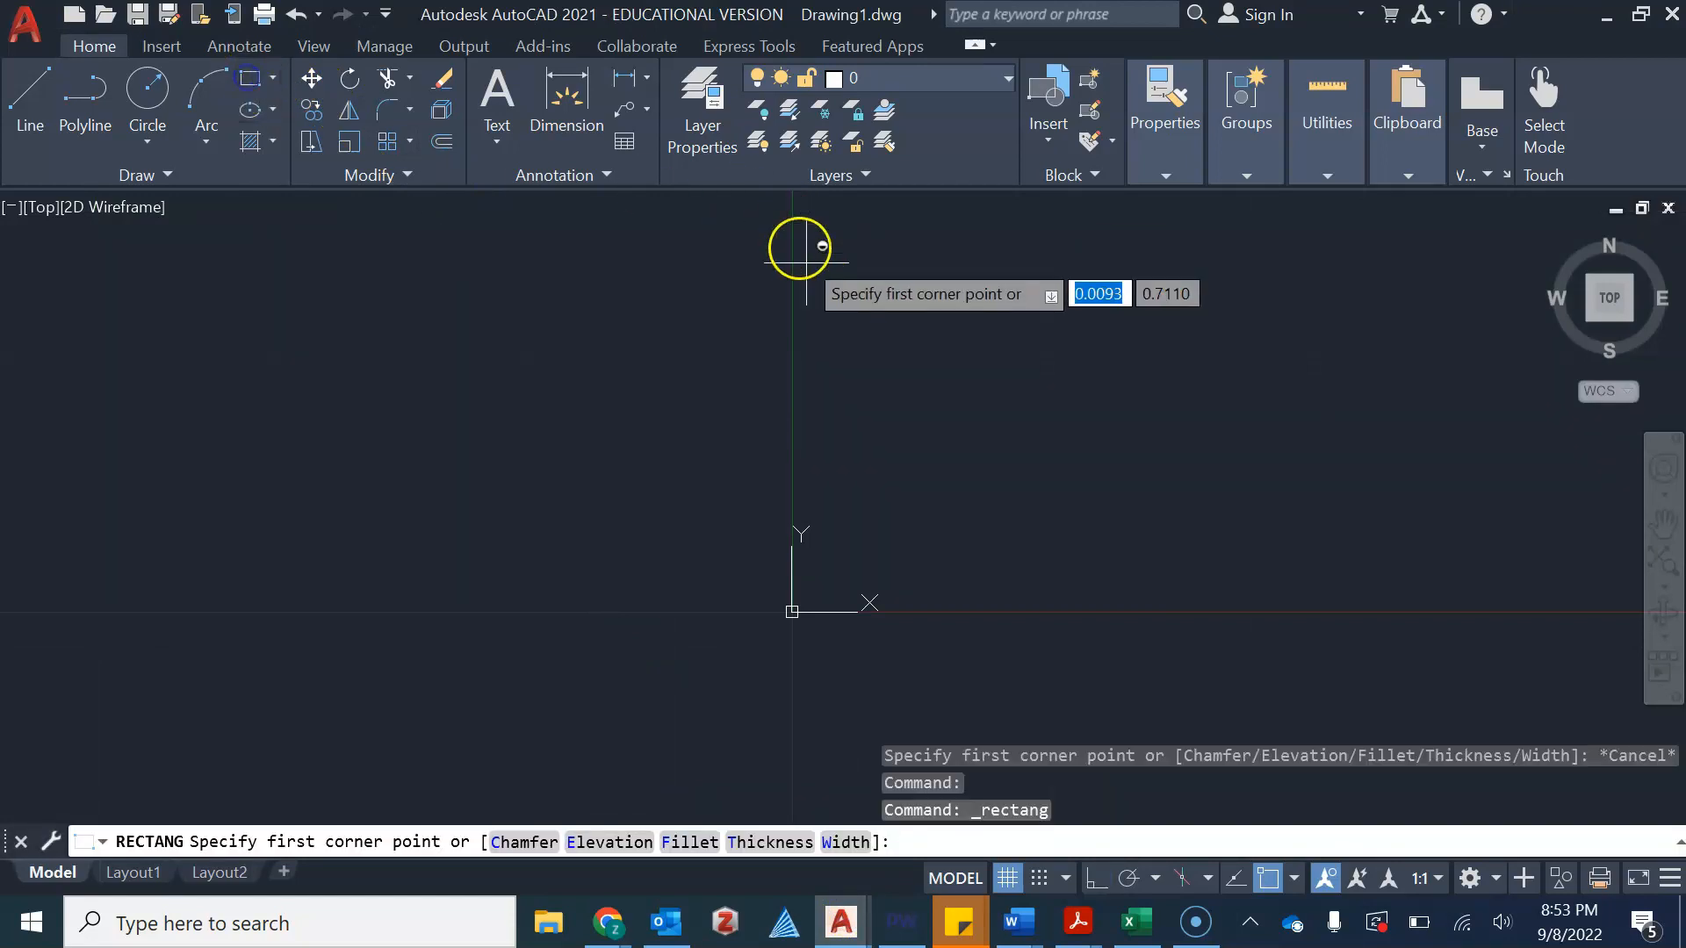
{"action": "left_click", "coordinate": [473, 339]}
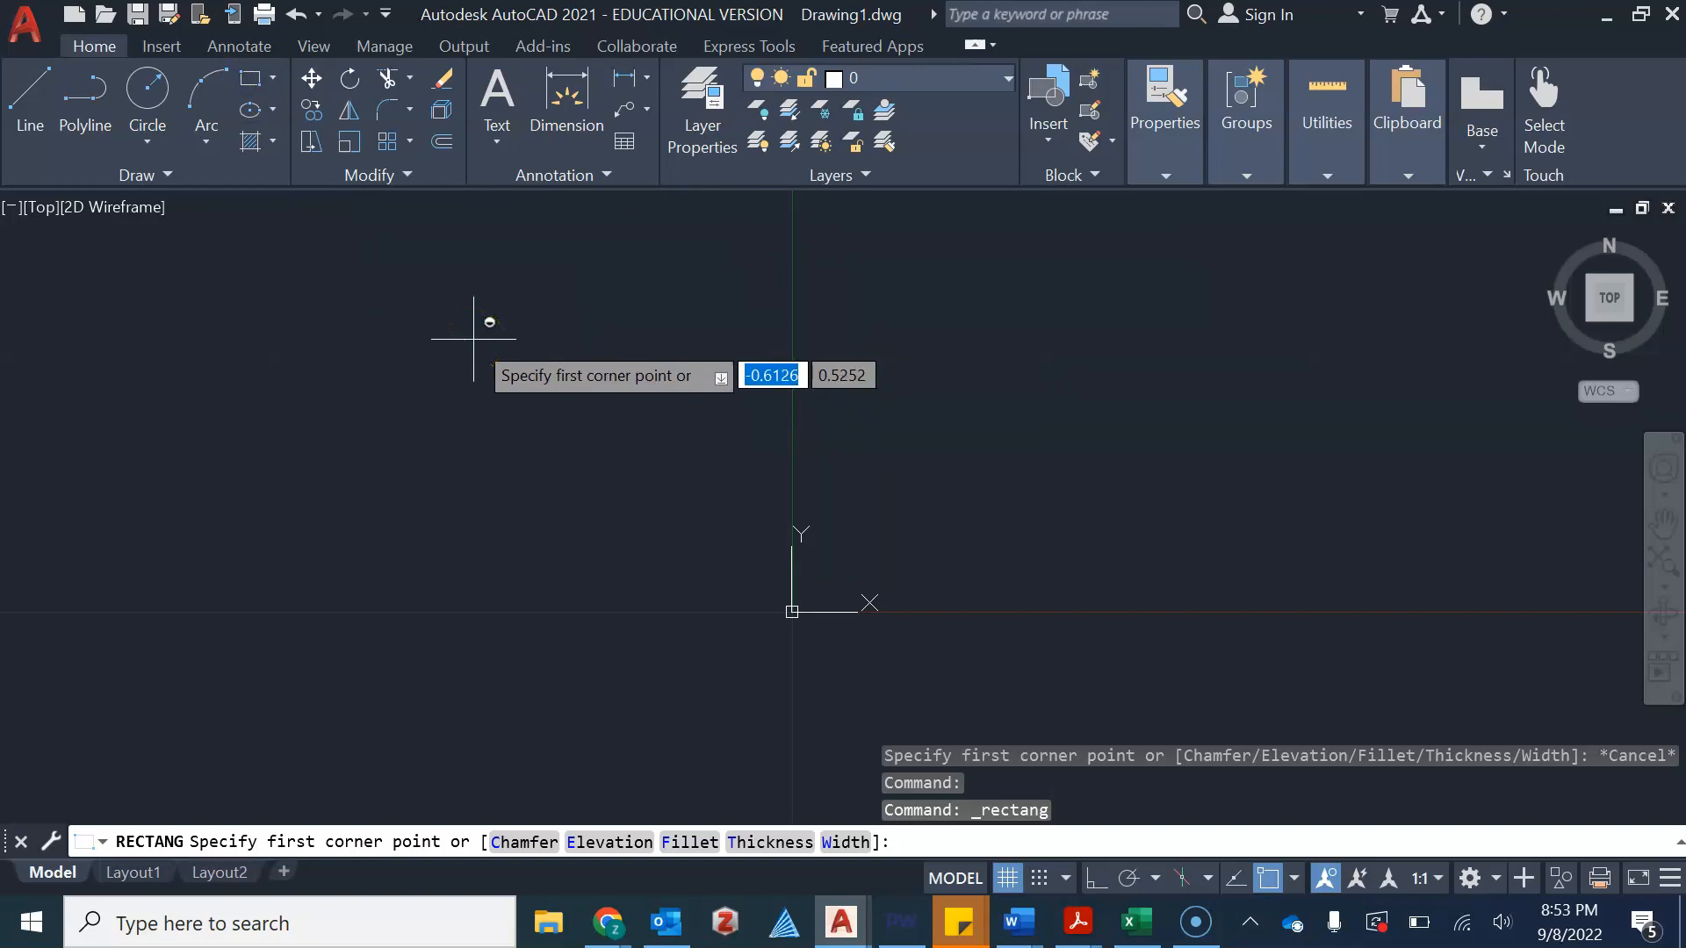
{"action": "left_click", "coordinate": [584, 446]}
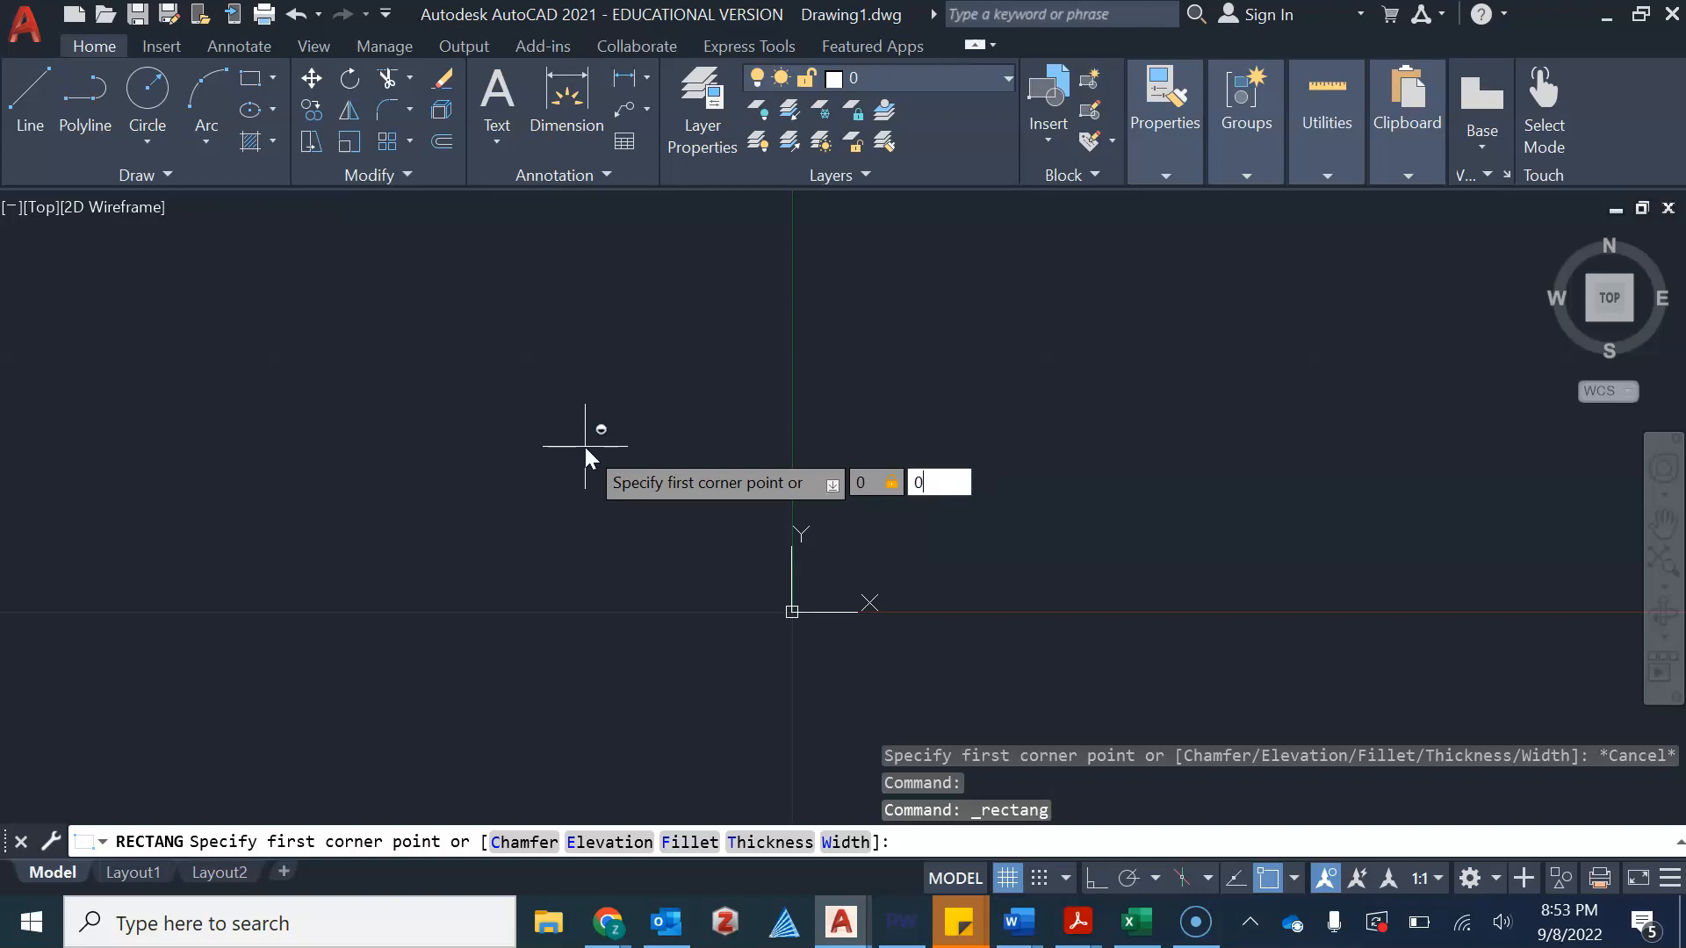
{"action": "key", "text": "Return"}
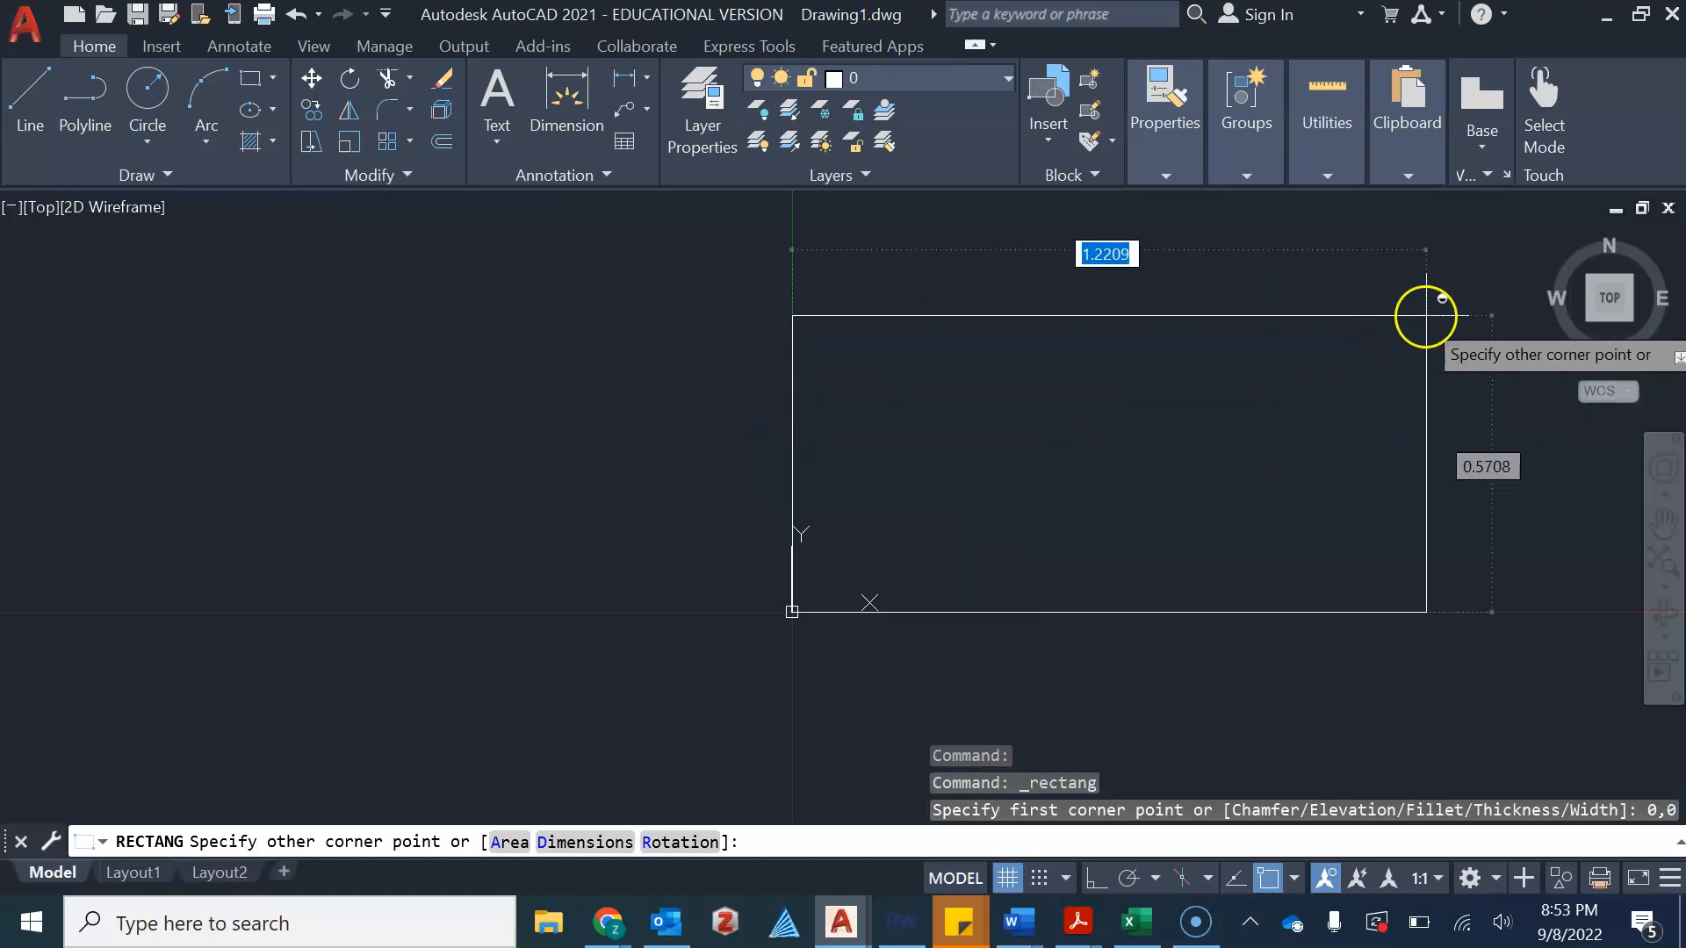
{"action": "mouse_move", "coordinate": [1256, 357]}
{"action": "middle_mouse_down"}
{"action": "mouse_move", "coordinate": [990, 395]}
{"action": "mouse_move", "coordinate": [850, 440]}
{"action": "middle_mouse_up"}
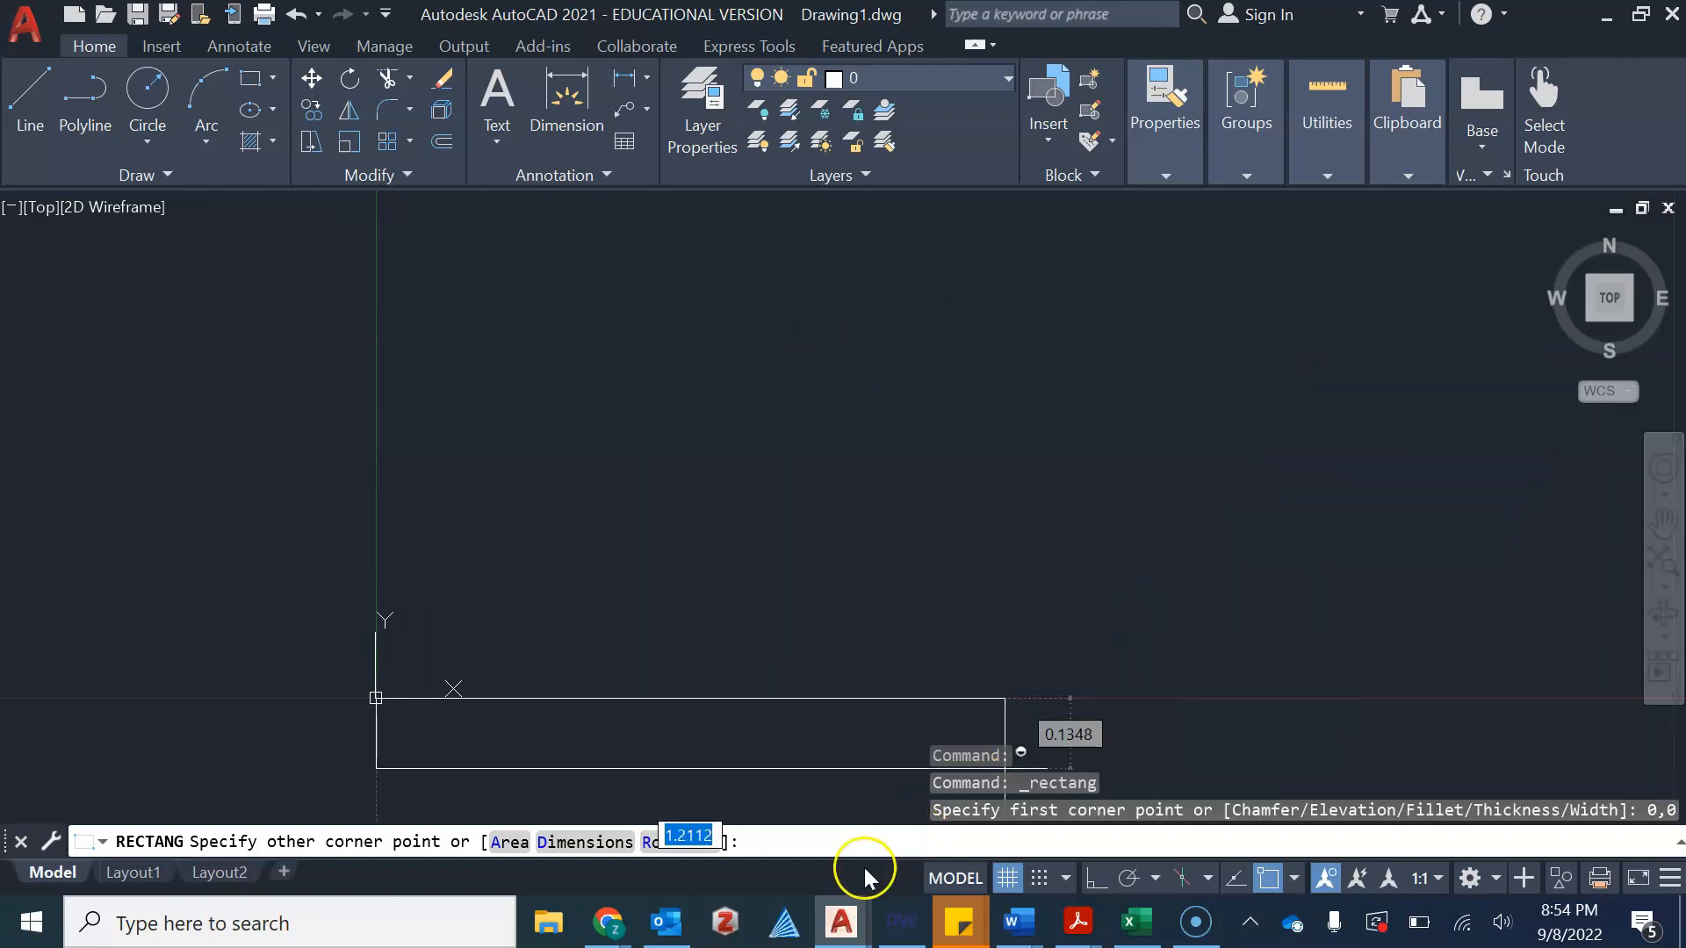
{"action": "left_click", "coordinate": [902, 839]}
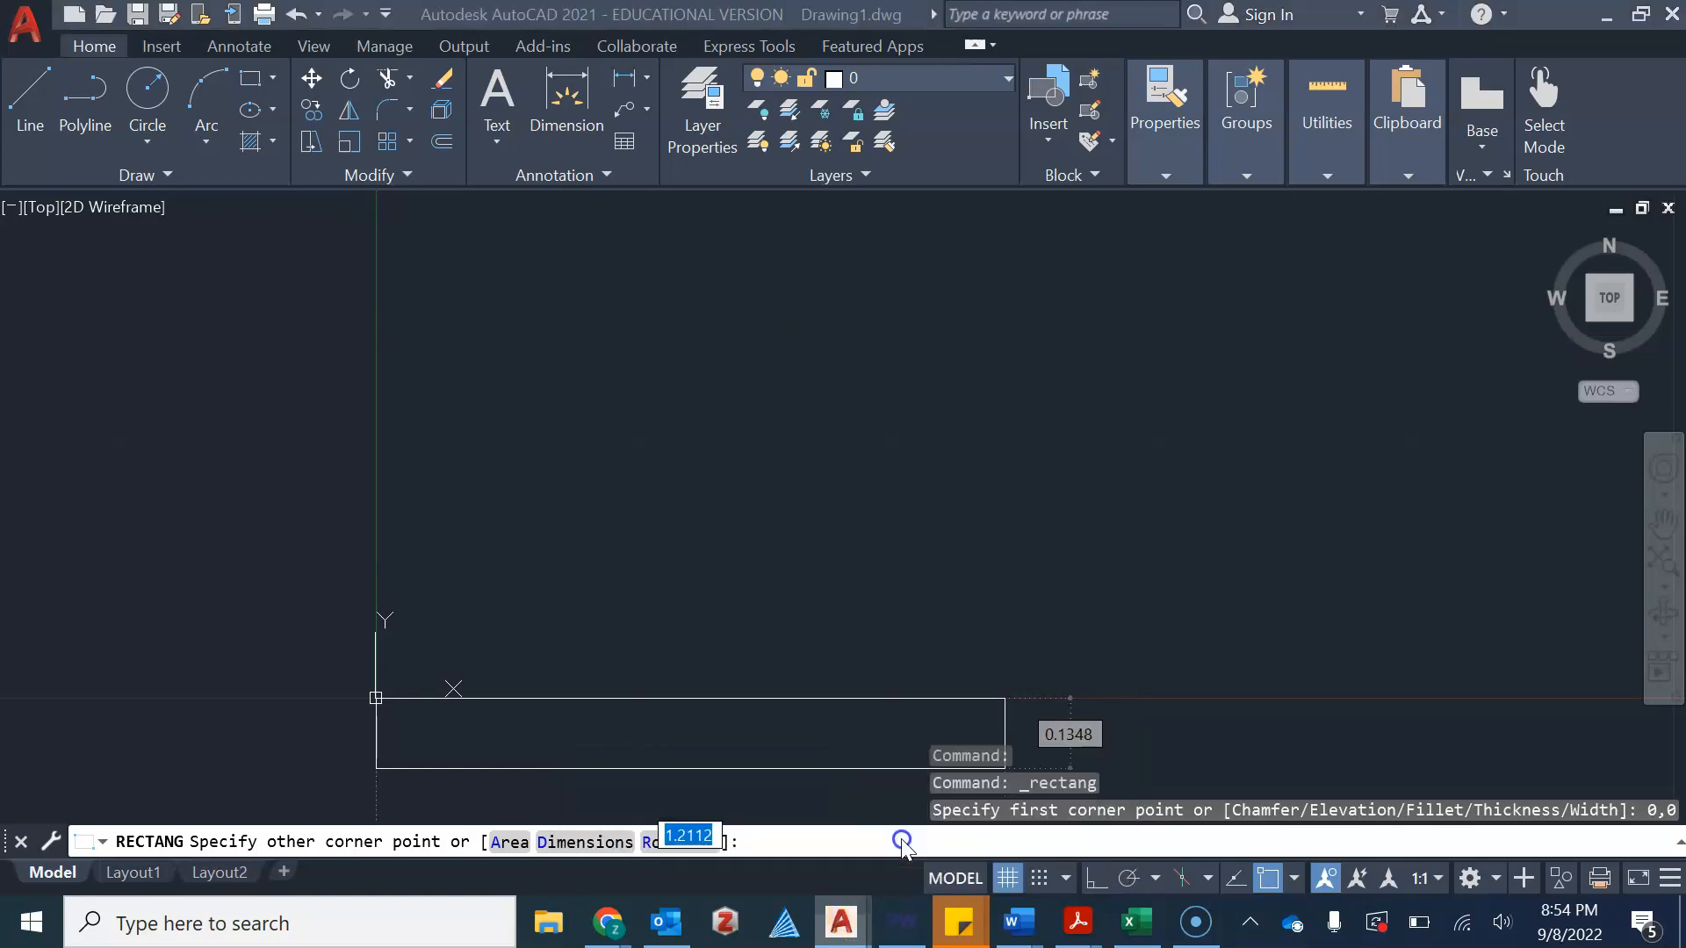
{"action": "key", "text": "Escape"}
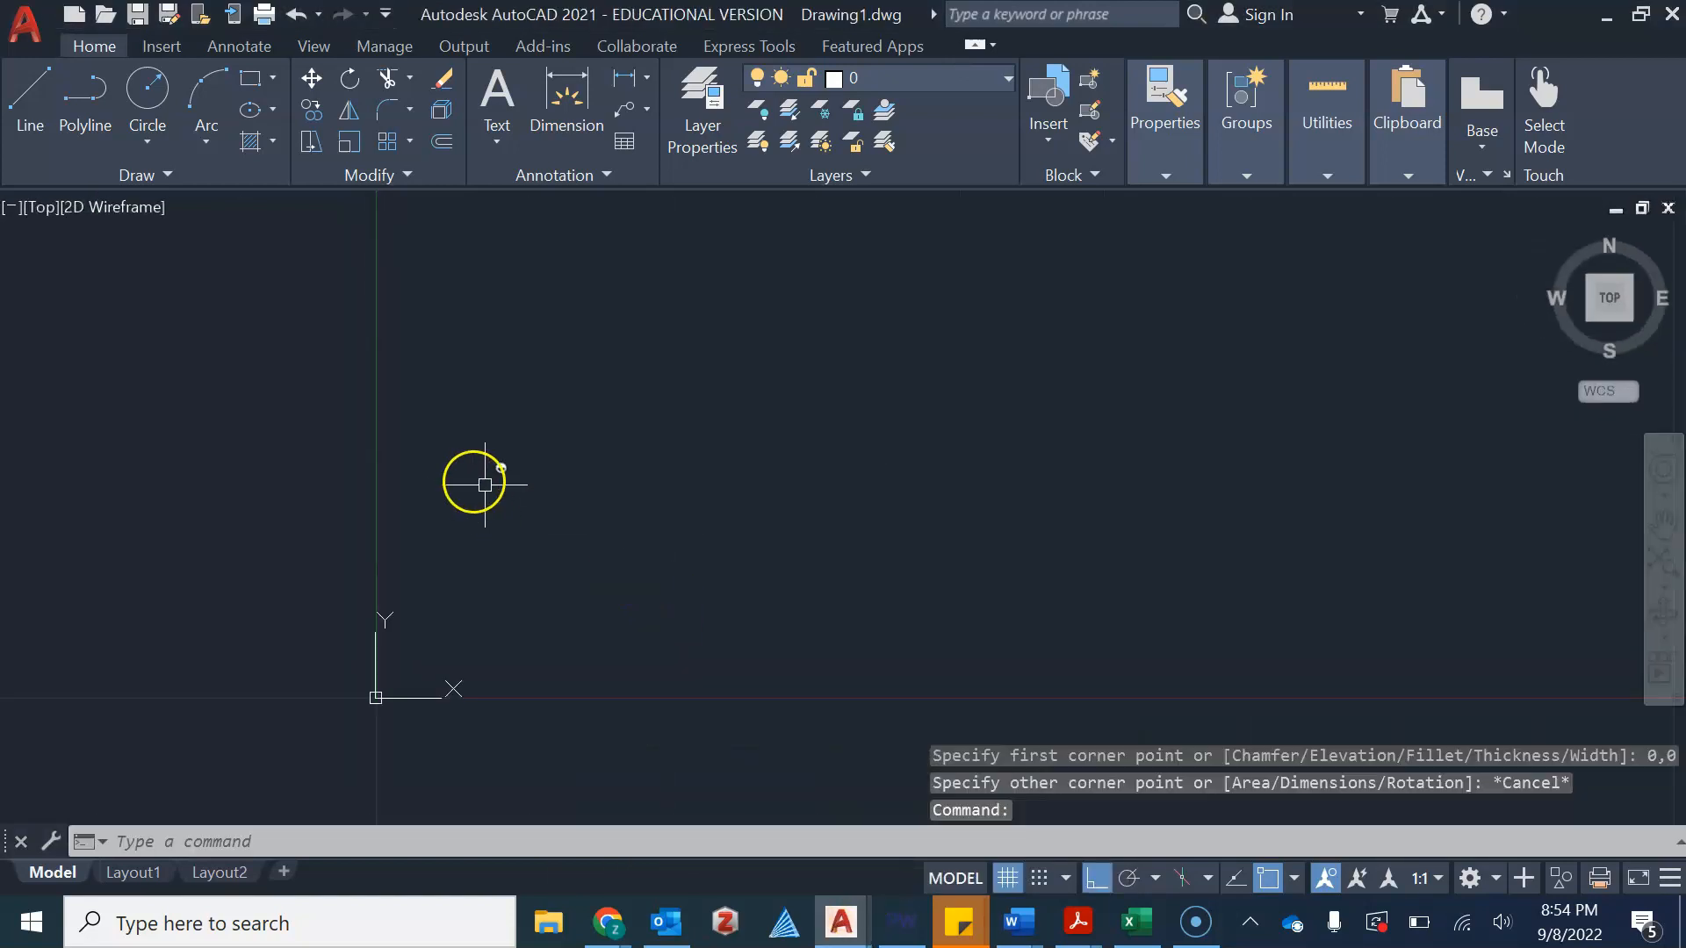
Review the tray's overall dimensions in the serving tray reference drawing
{"action": "mouse_move", "coordinate": [843, 922]}
{"action": "left_click", "coordinate": [887, 788]}
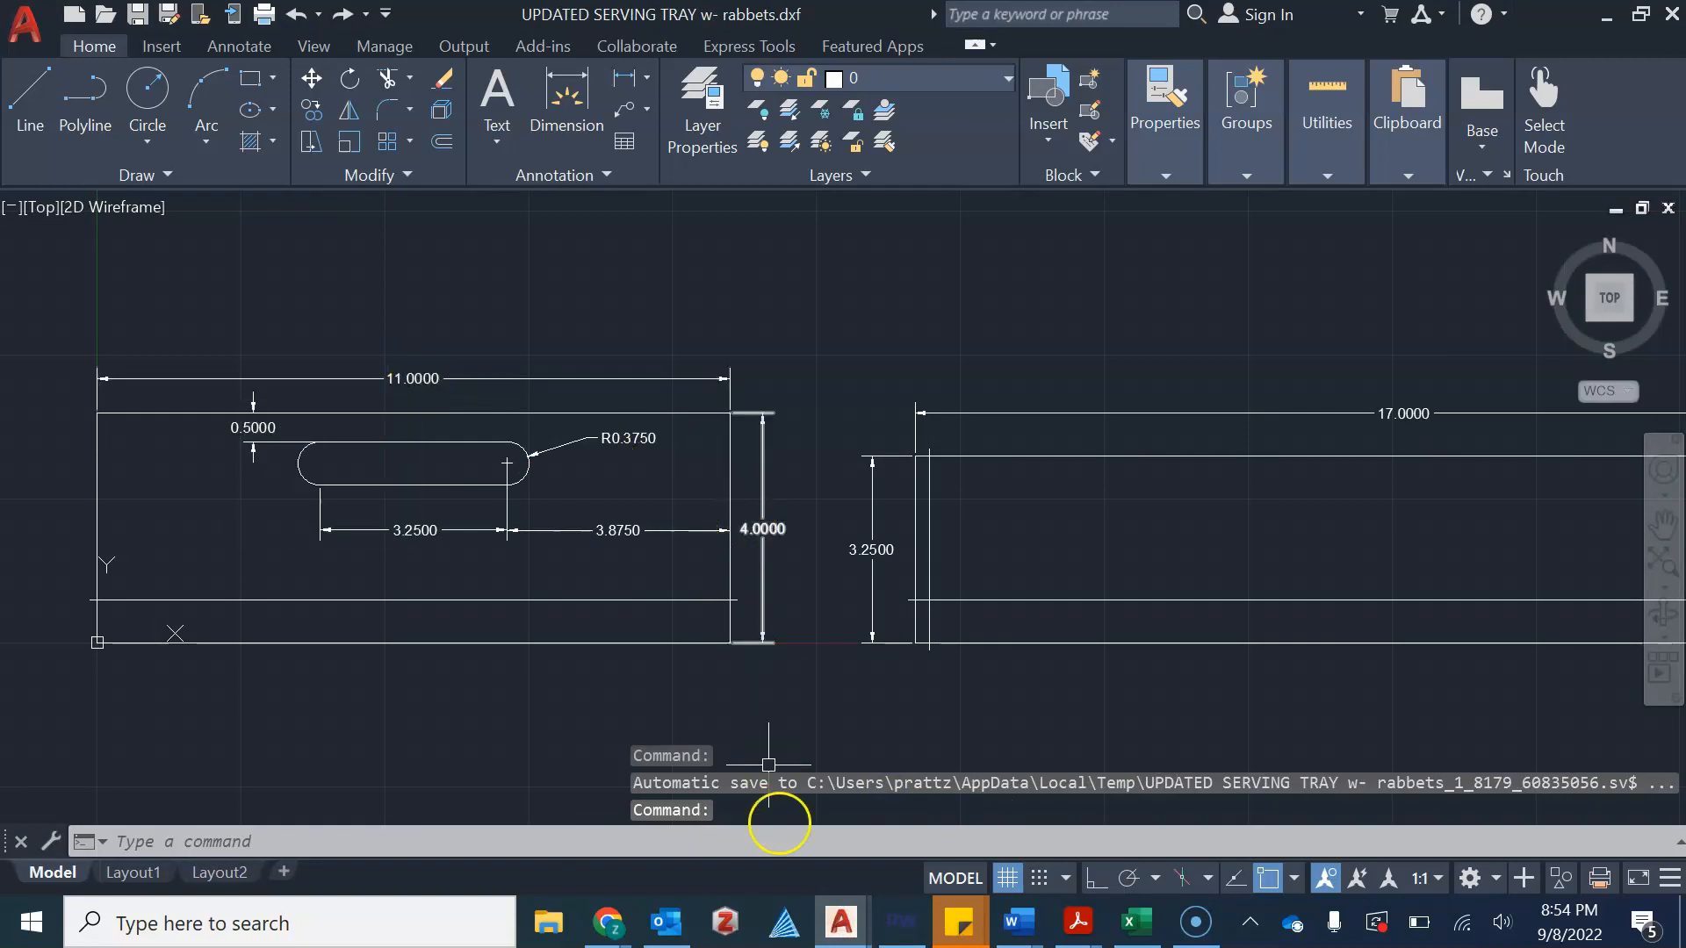
{"action": "mouse_move", "coordinate": [838, 922]}
{"action": "left_click", "coordinate": [791, 882]}
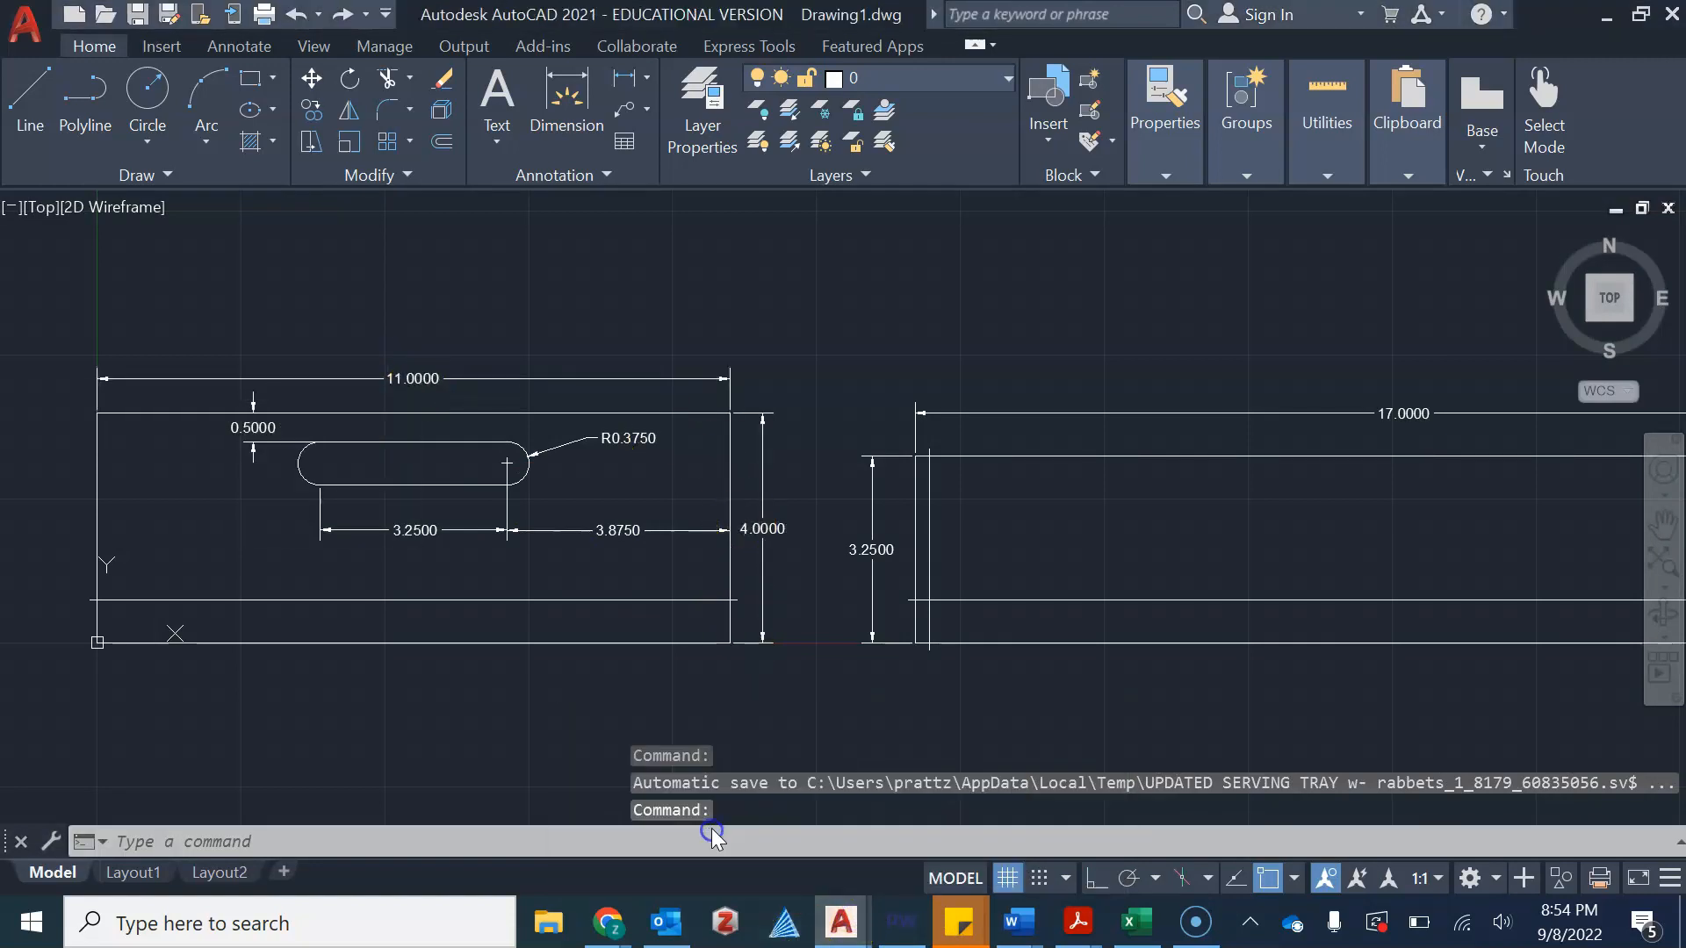
Draw a rectangle with its first corner at 0,0, measuring 11 wide by 4 tall
{"action": "left_click", "coordinate": [260, 85]}
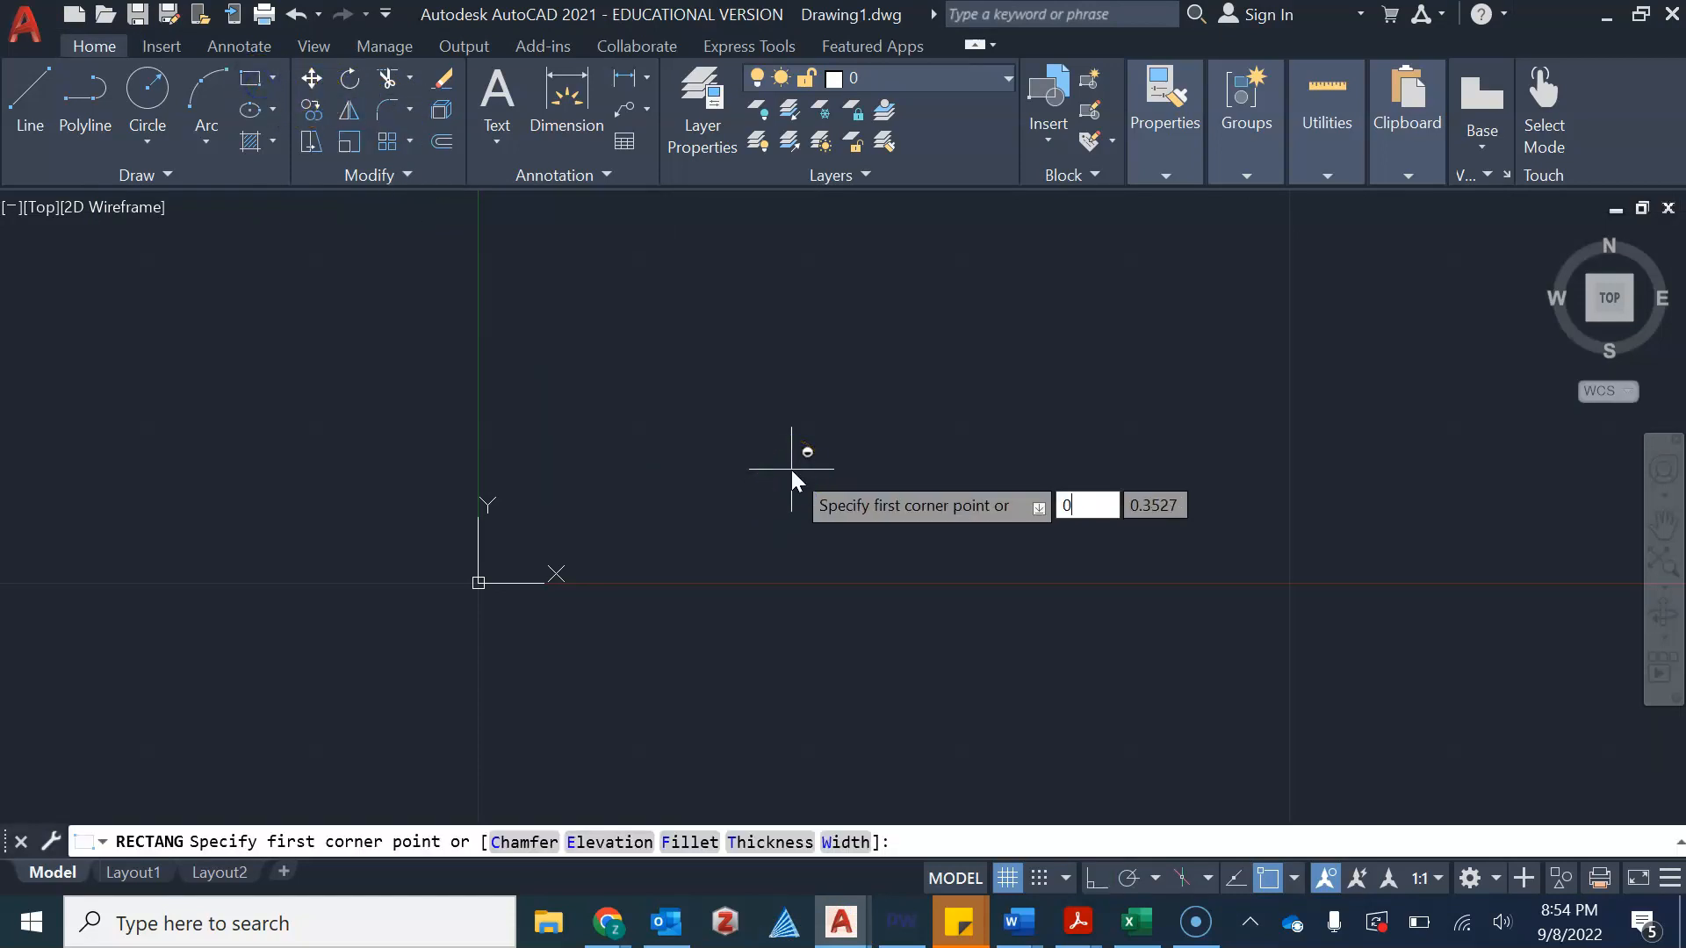
{"action": "type", "text": "0"}
{"action": "key", "text": "Tab"}
{"action": "type", "text": "0"}
{"action": "key", "text": "Return"}
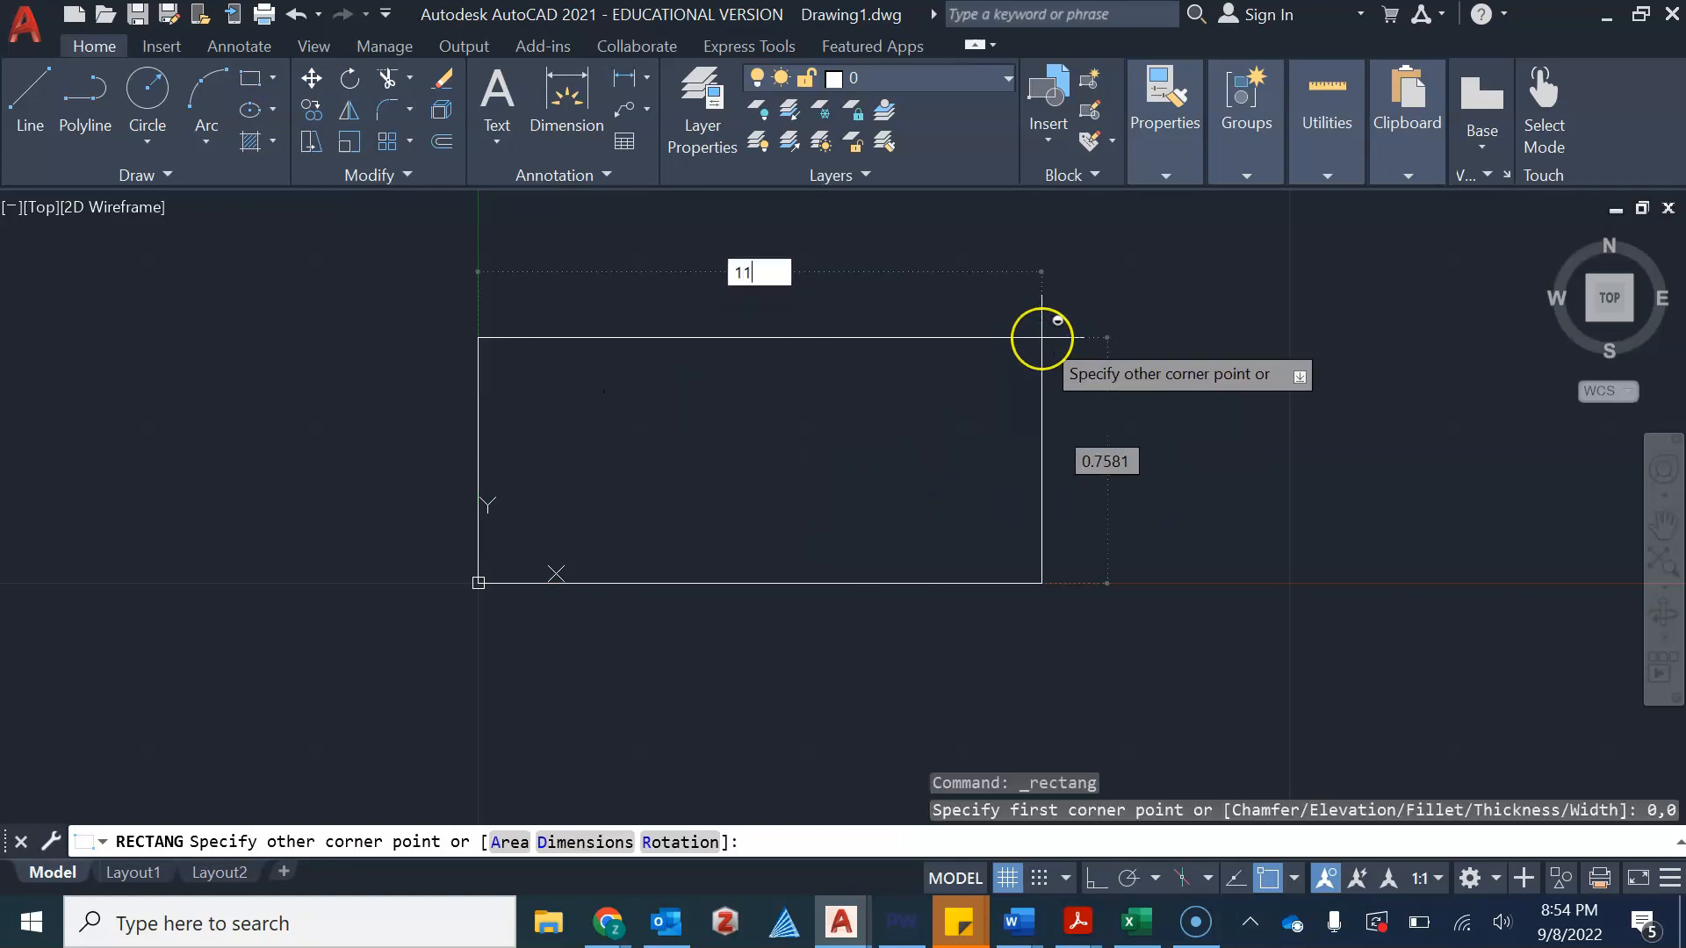
{"action": "type", "text": "11"}
{"action": "key", "text": "Tab"}
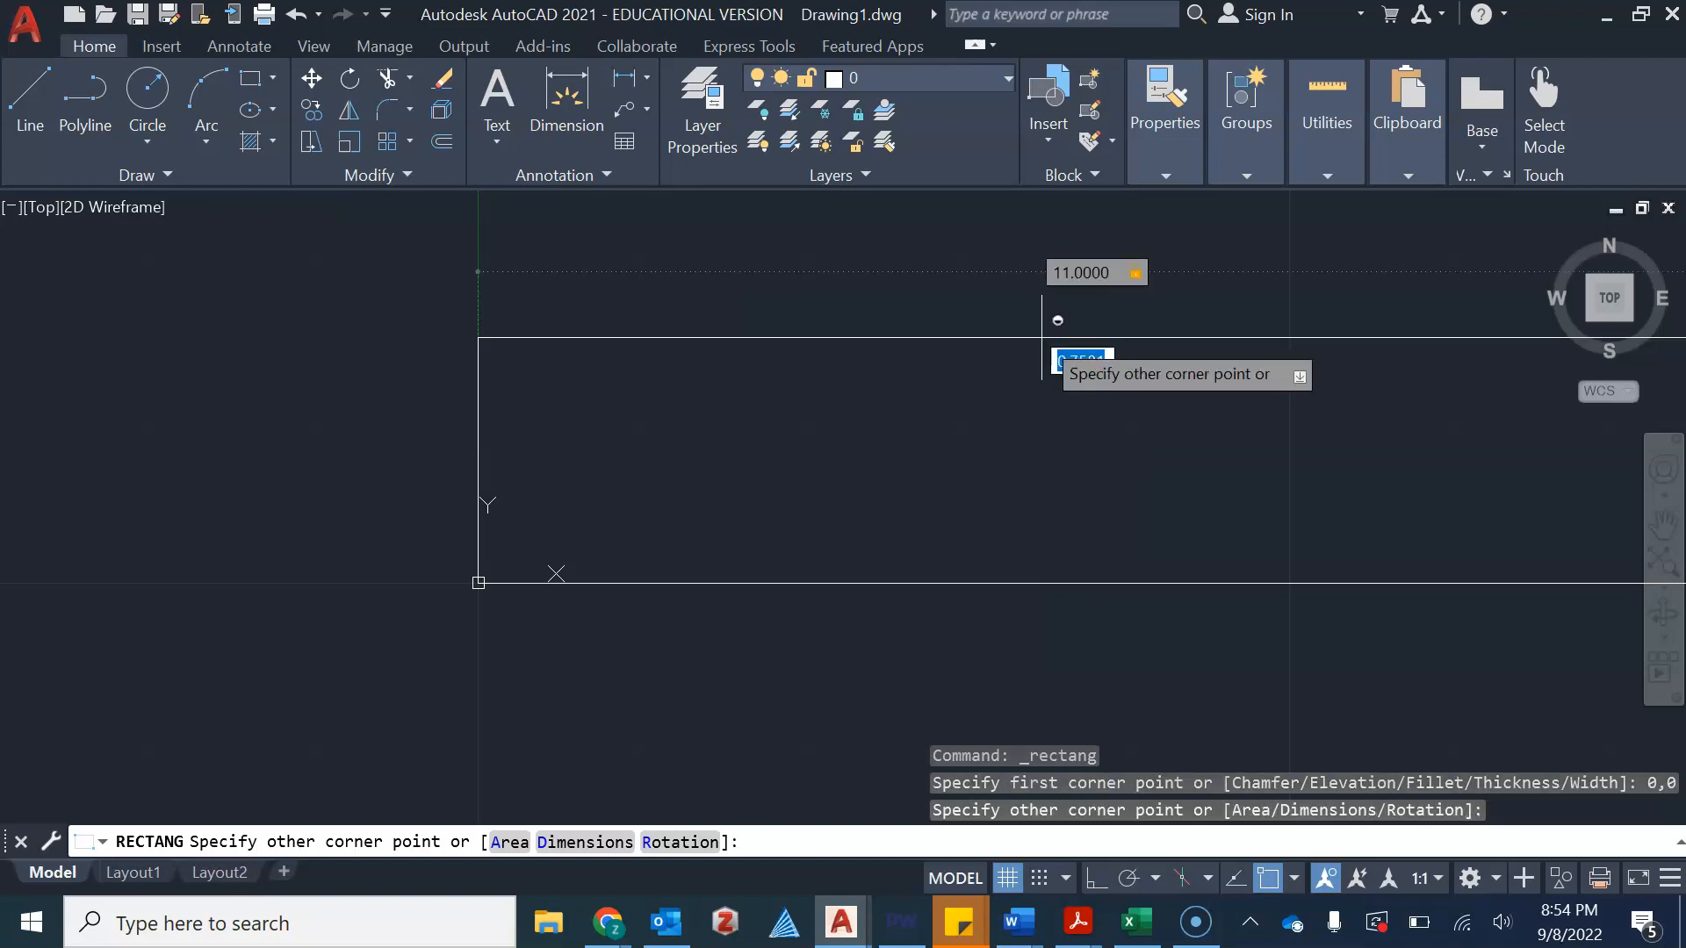
{"action": "scroll", "coordinate": [1044, 365], "scroll_direction": "down", "scroll_amount": 4}
{"action": "middle_click_drag", "start_coordinate": [1042, 380], "coordinate": [779, 412]}
{"action": "scroll", "coordinate": [786, 405], "scroll_direction": "down", "scroll_amount": 4}
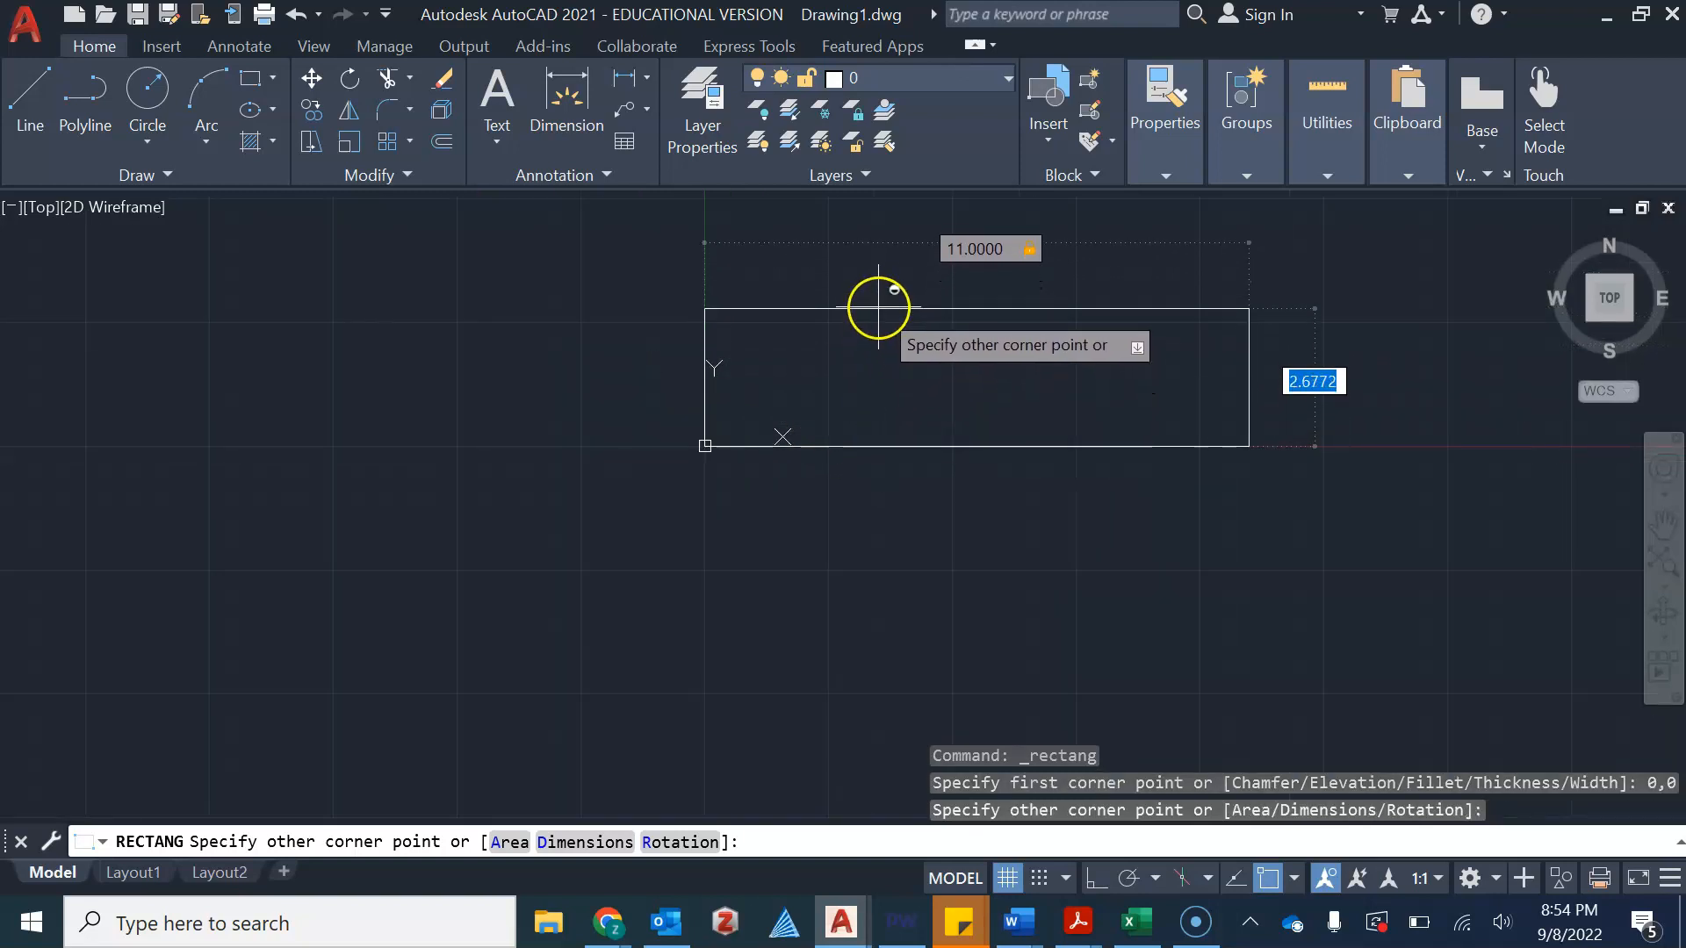
{"action": "type", "text": "4"}
{"action": "key", "text": "Return"}
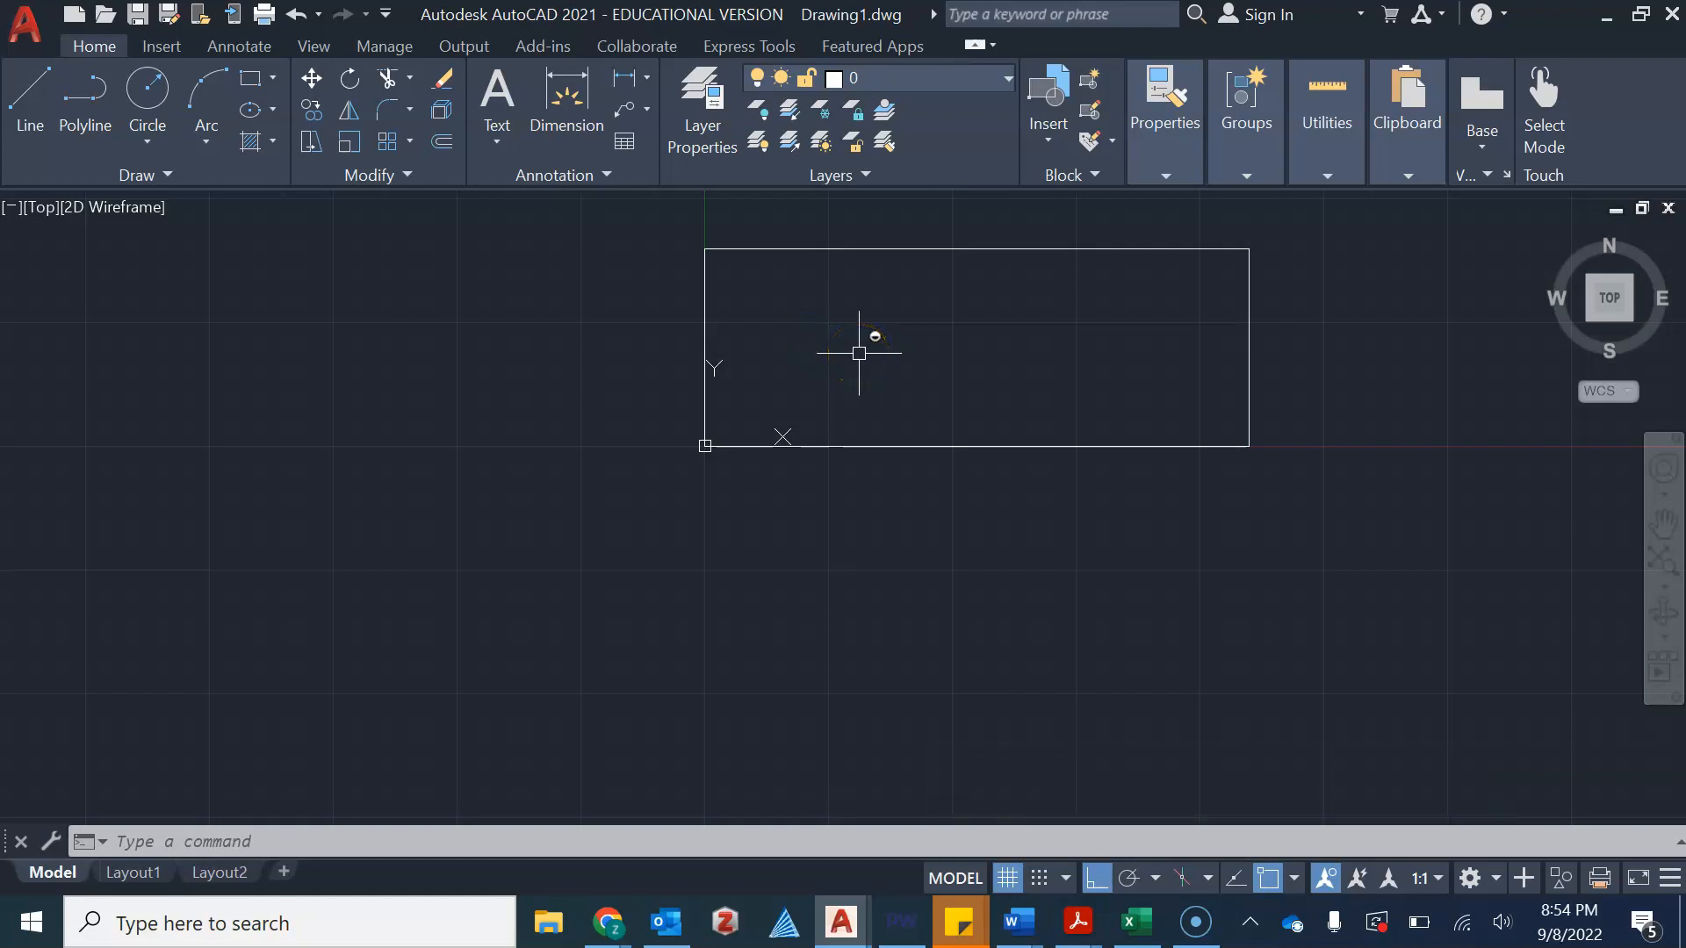
Draw a vertical line from the origin upward about 5.56 units along the rectangle's left edge
{"action": "scroll", "coordinate": [1054, 413], "scroll_direction": "down", "scroll_amount": 2}
{"action": "scroll", "coordinate": [1227, 419], "scroll_direction": "up", "scroll_amount": 2}
{"action": "mouse_move", "coordinate": [1220, 395]}
{"action": "middle_mouse_down"}
{"action": "mouse_move", "coordinate": [1057, 425]}
{"action": "mouse_move", "coordinate": [1014, 495]}
{"action": "middle_mouse_up"}
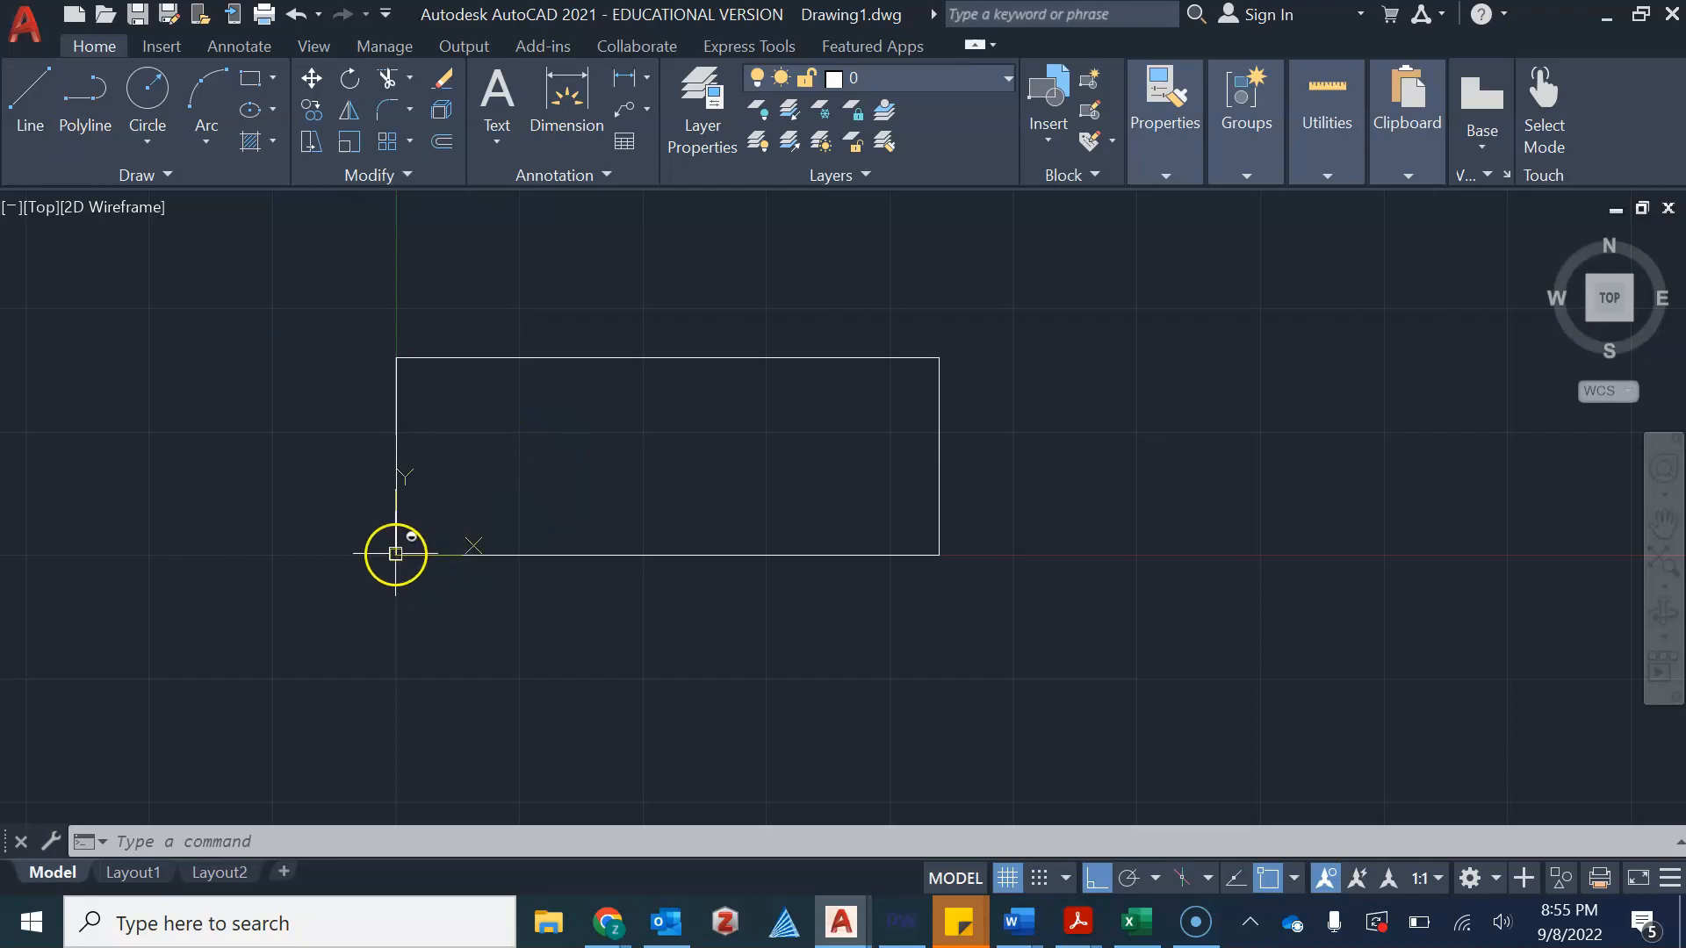
{"action": "left_click", "coordinate": [33, 88]}
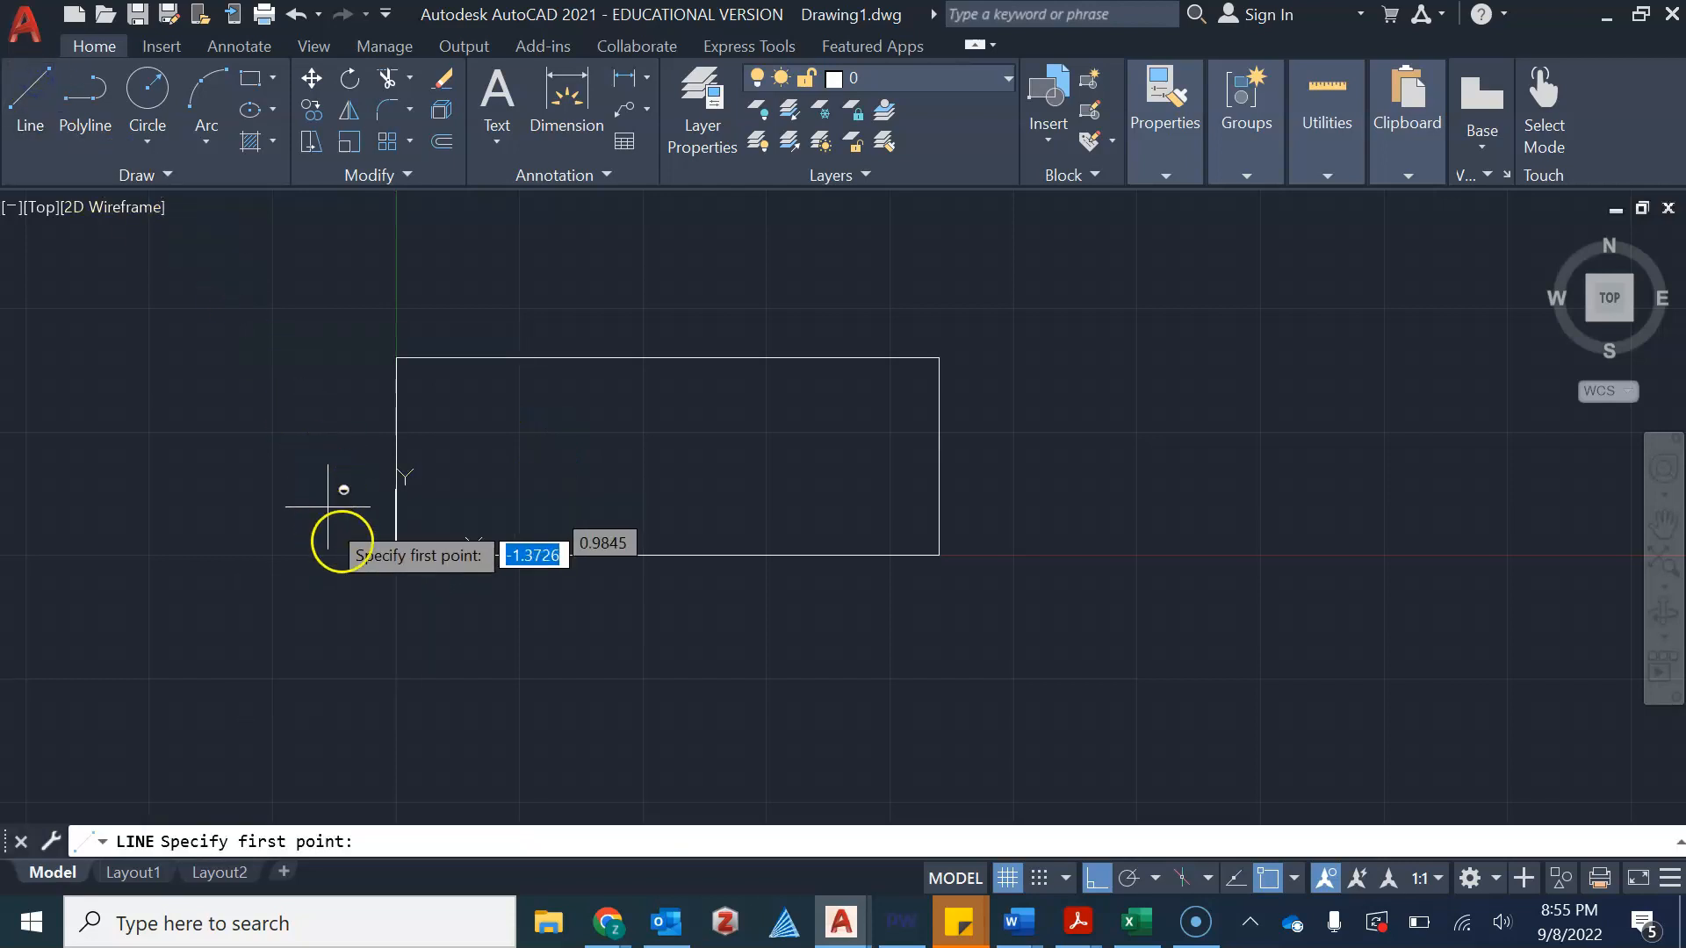
{"action": "left_click", "coordinate": [396, 555]}
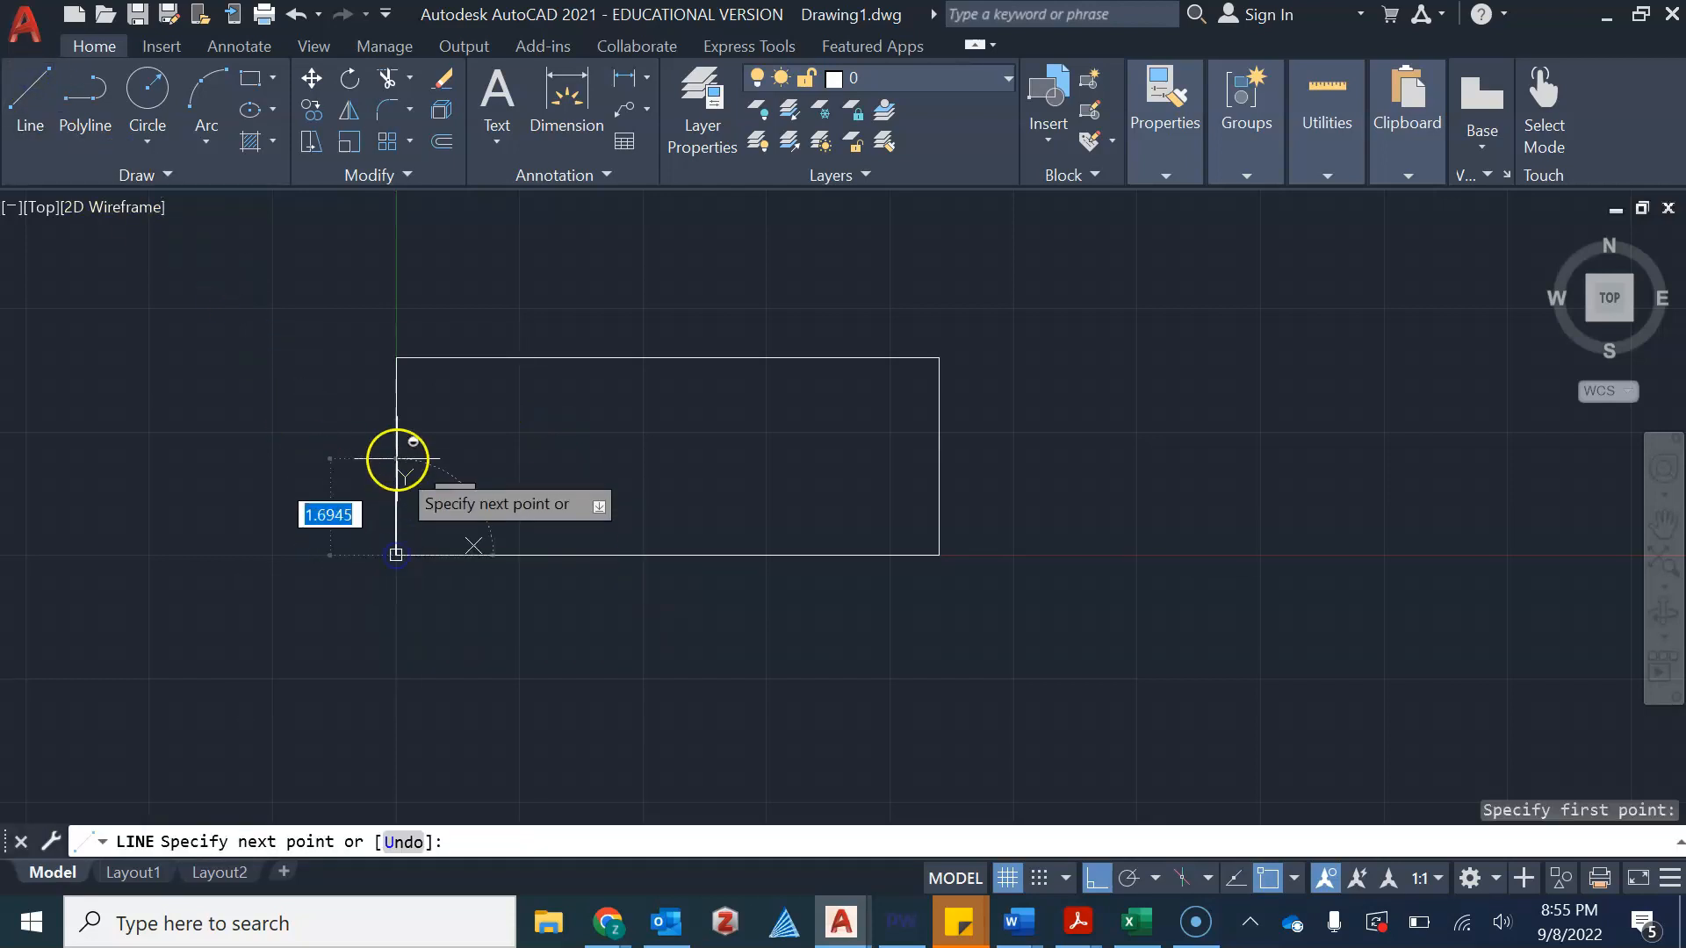
{"action": "left_click", "coordinate": [395, 281]}
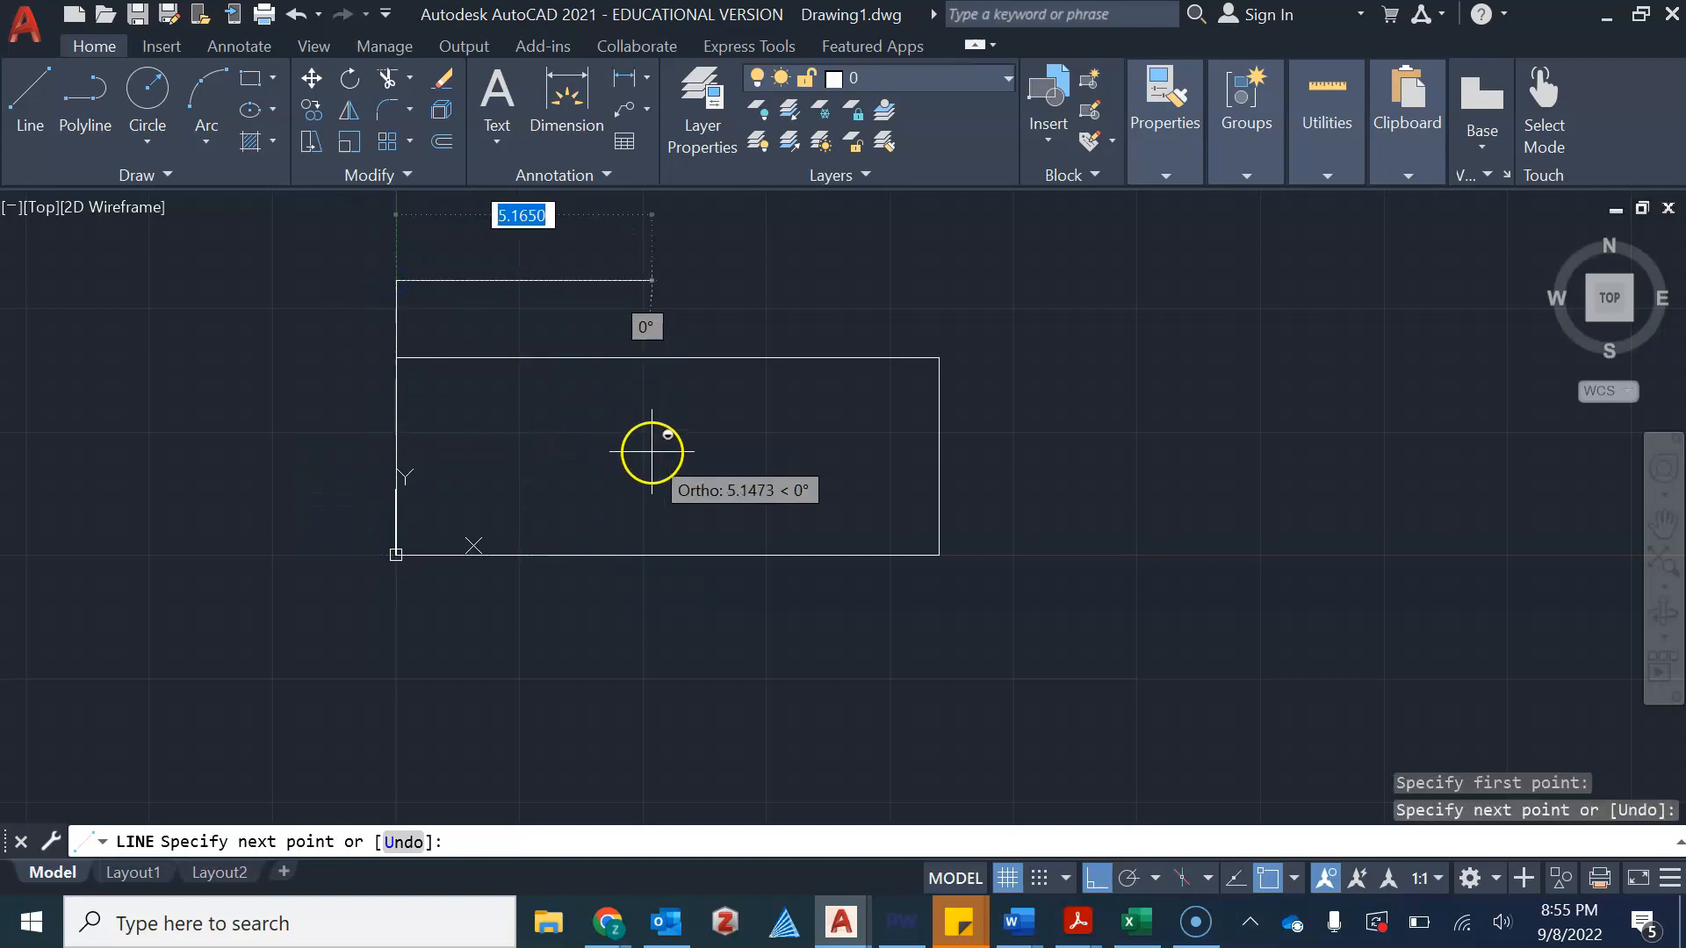
{"action": "key", "text": "Escape"}
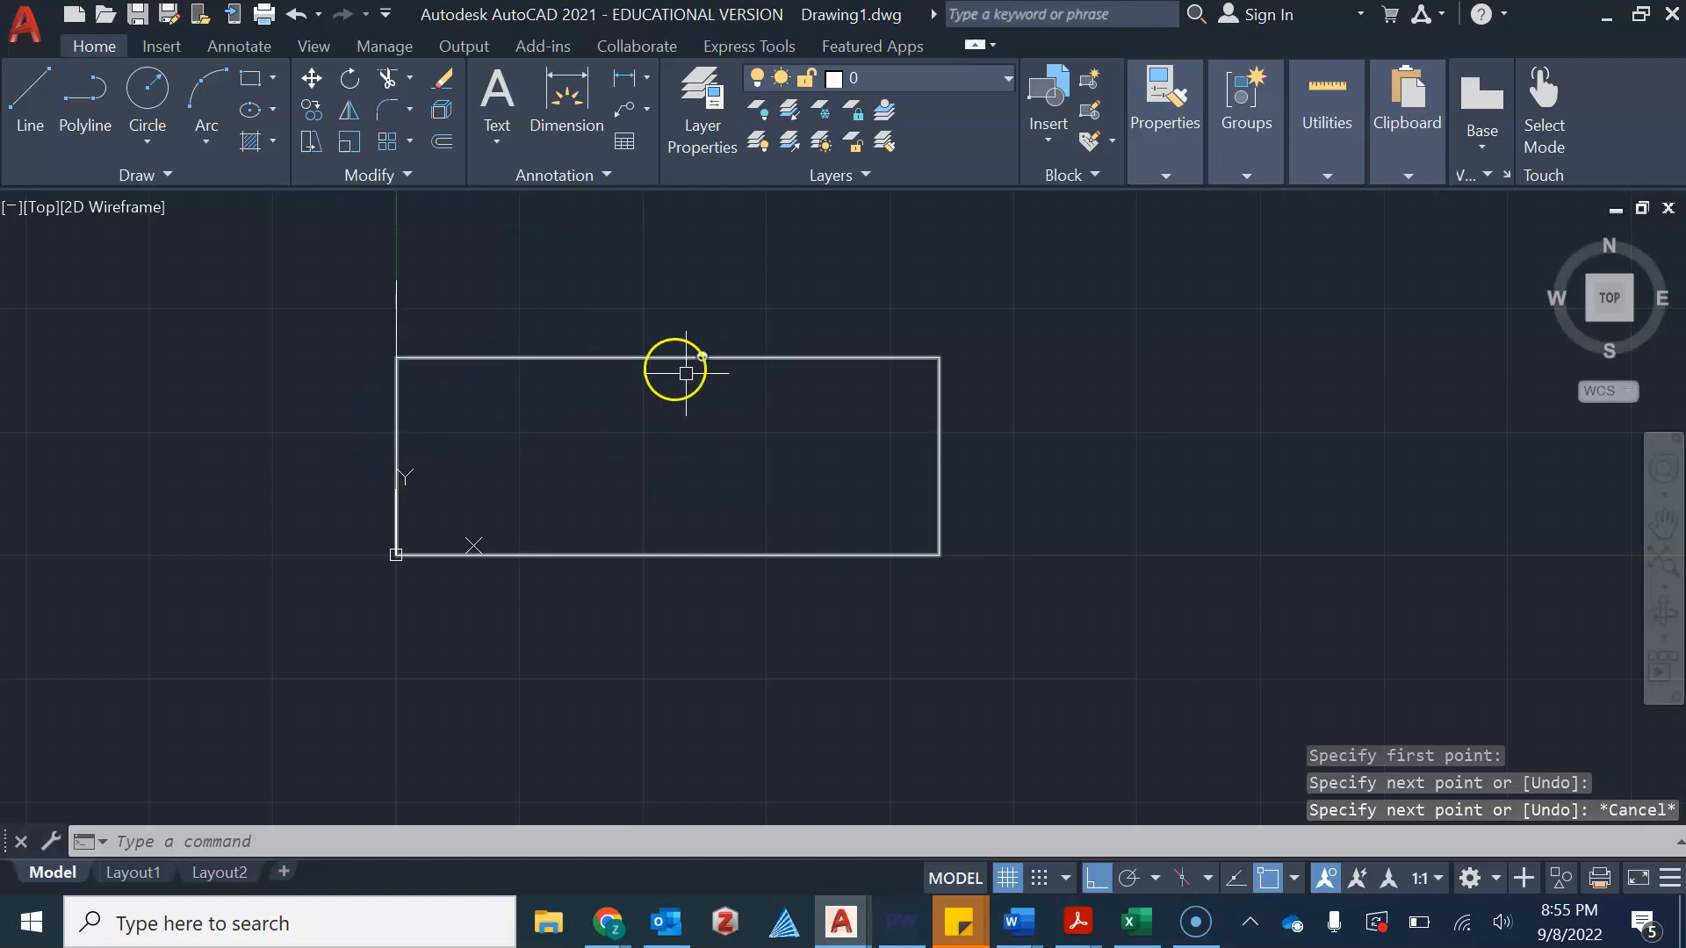
Draw a circle of radius 3 centred on the rectangle's top-right corner
{"action": "left_click", "coordinate": [170, 147]}
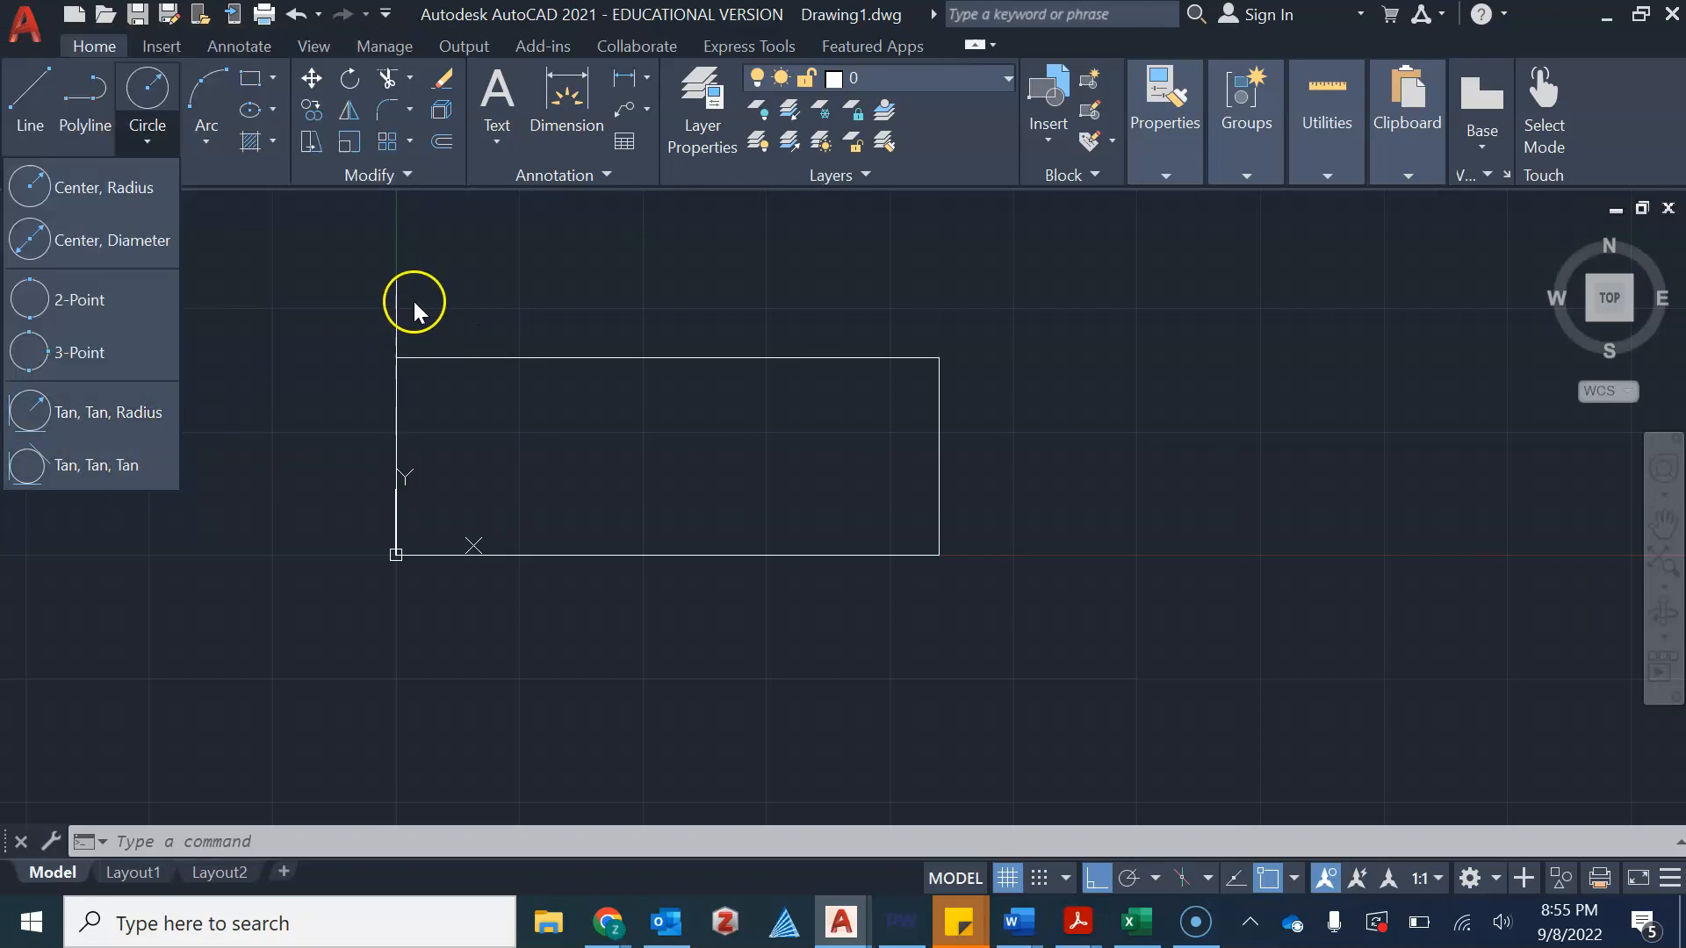
{"action": "left_click", "coordinate": [129, 196]}
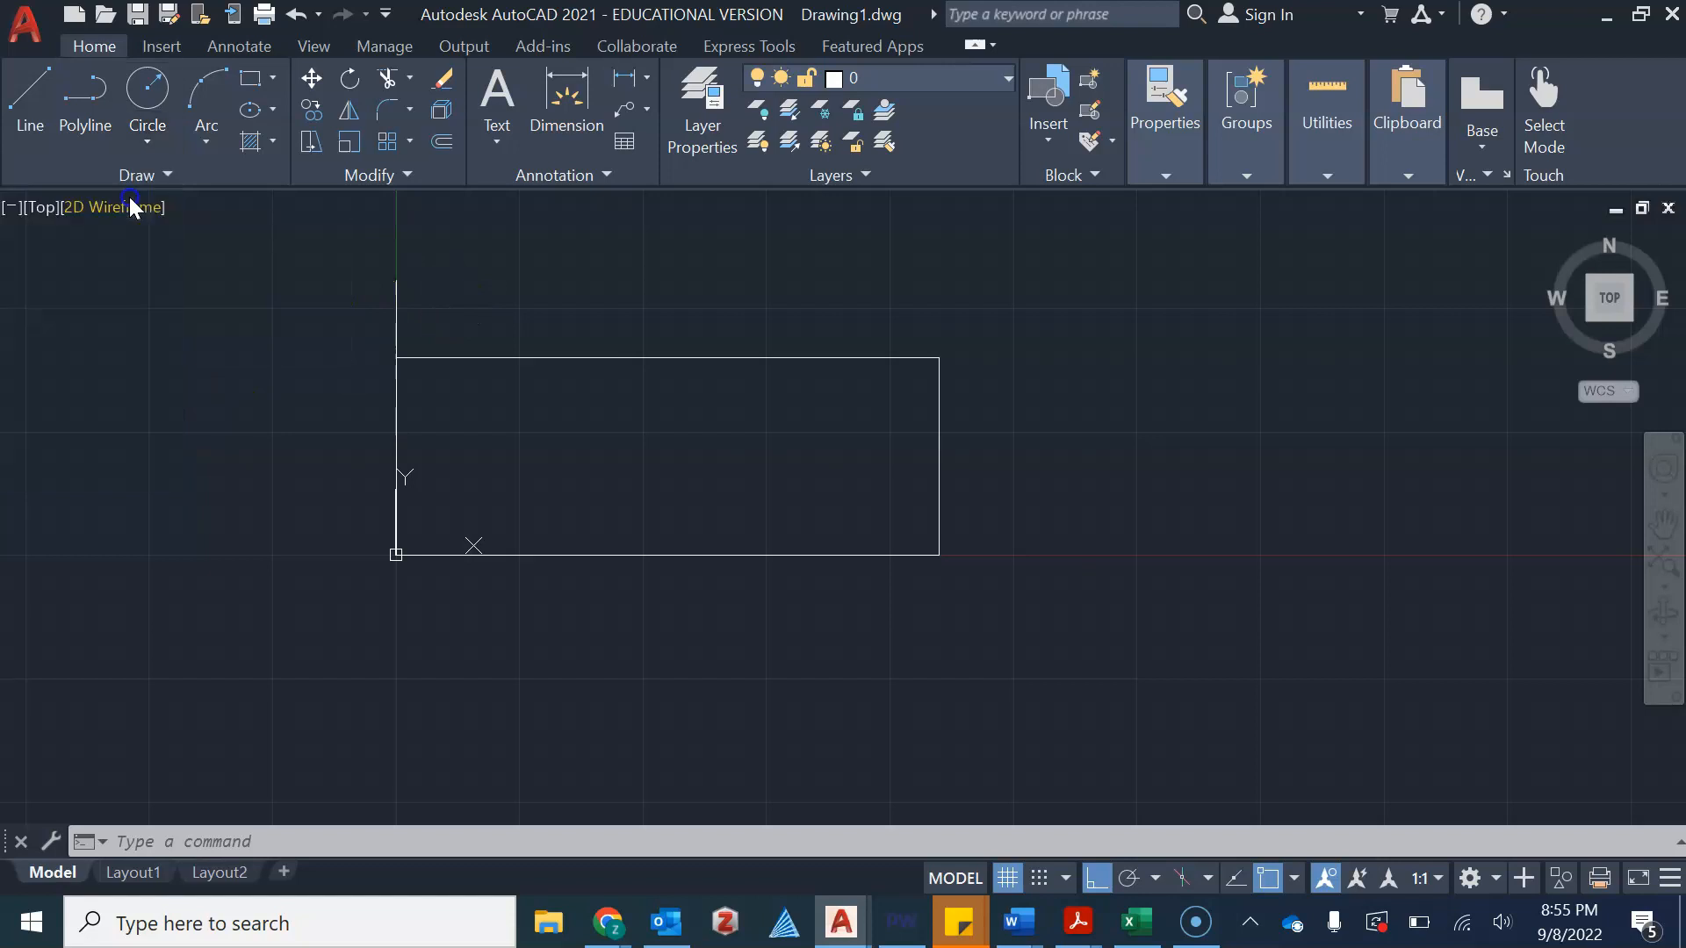
{"action": "left_click", "coordinate": [938, 357]}
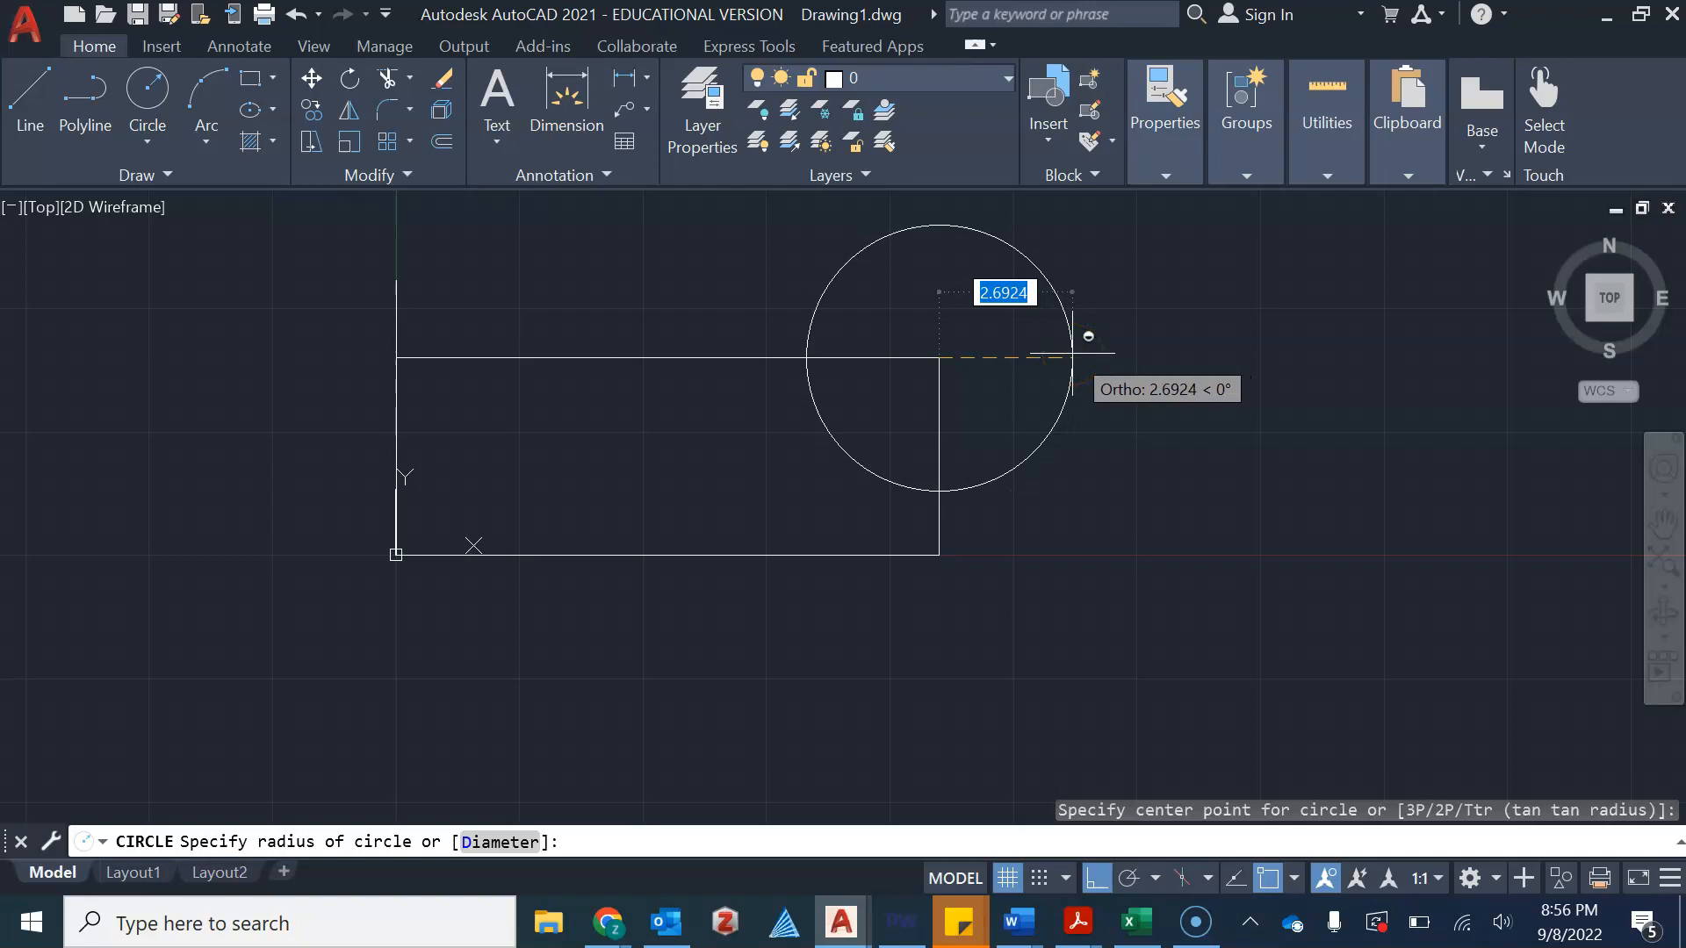
{"action": "type", "text": "3"}
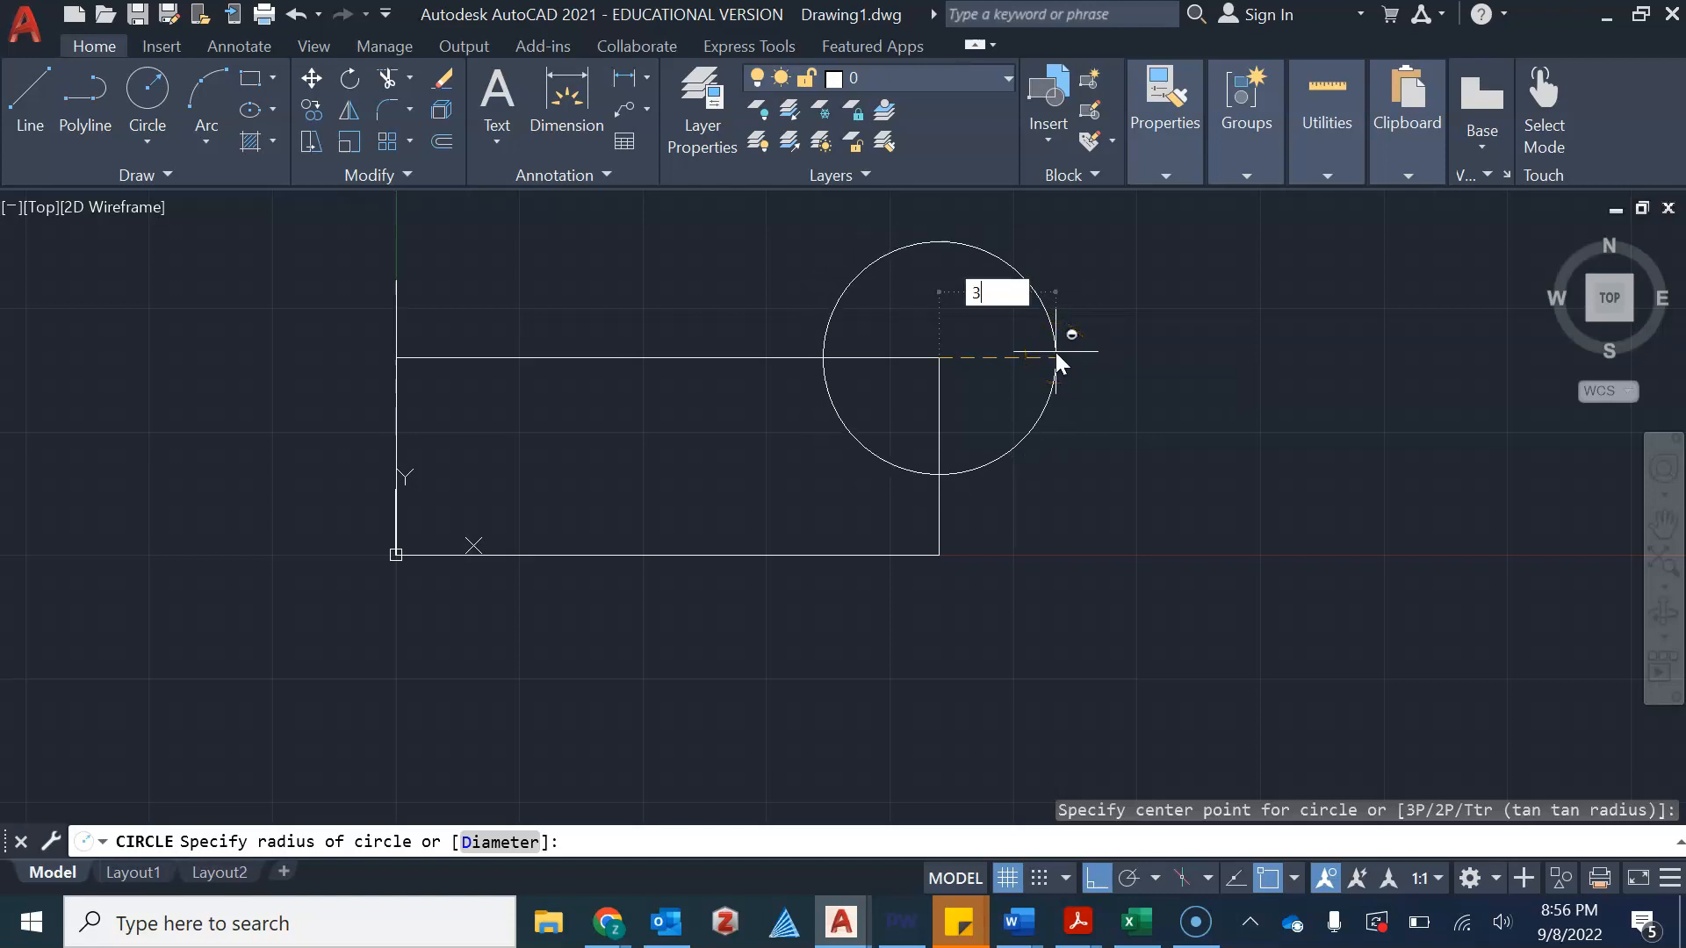
{"action": "key", "text": "Return"}
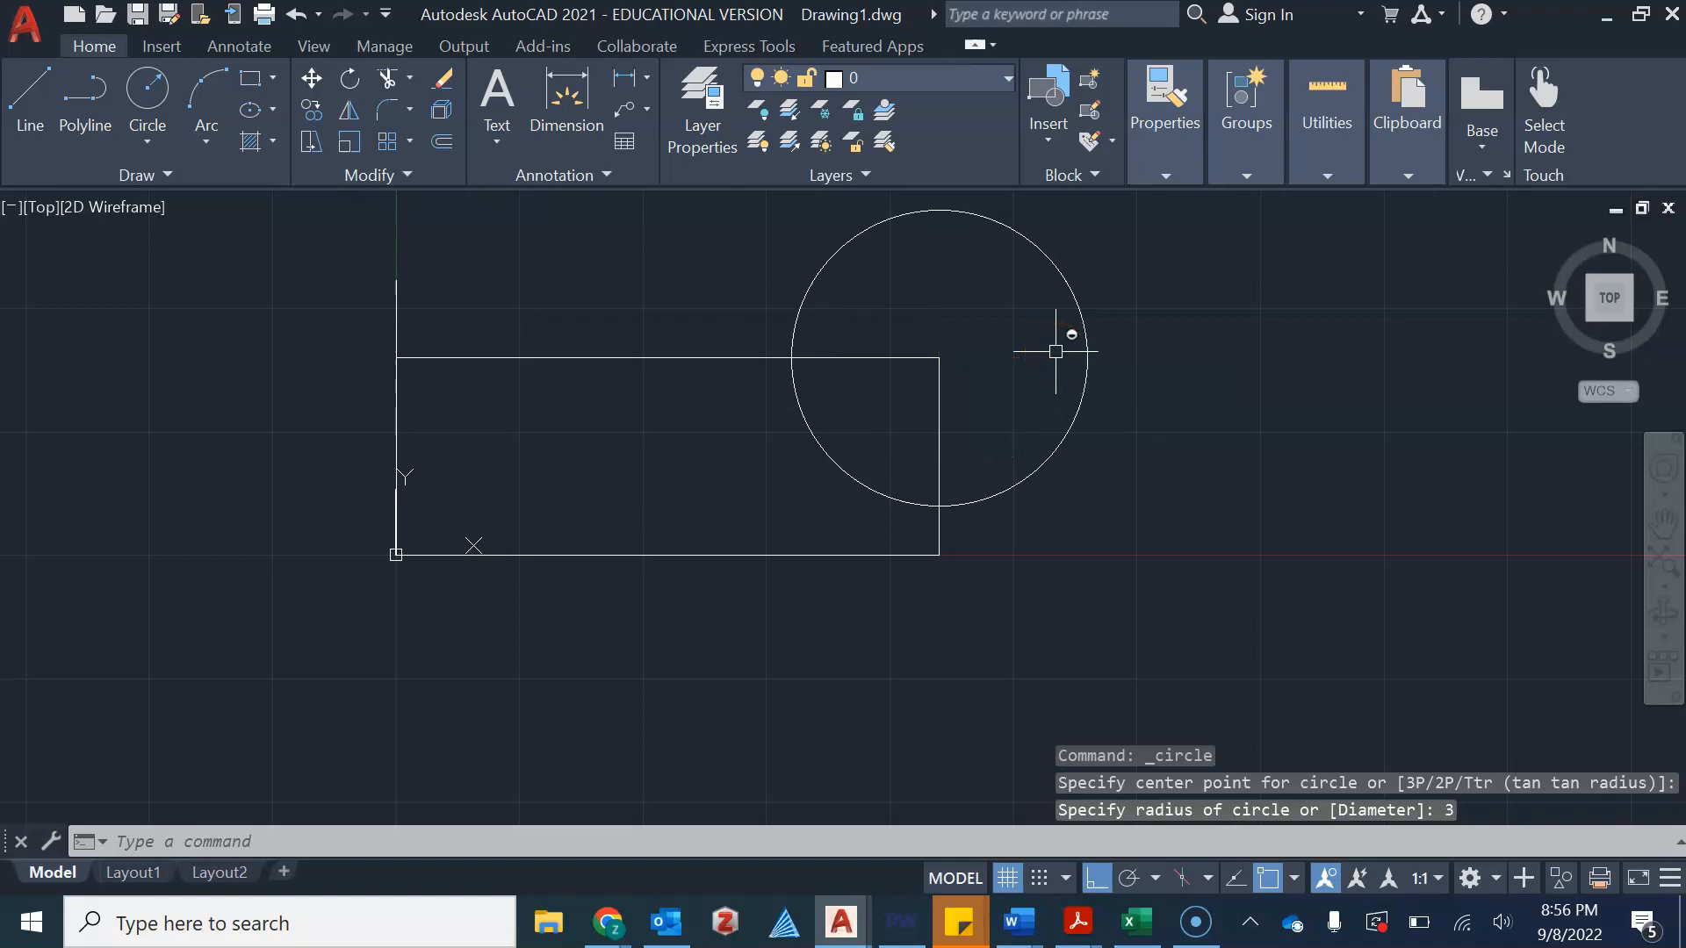
Select and erase the radius 3 circle at the rectangle's corner
{"action": "left_click", "coordinate": [156, 138]}
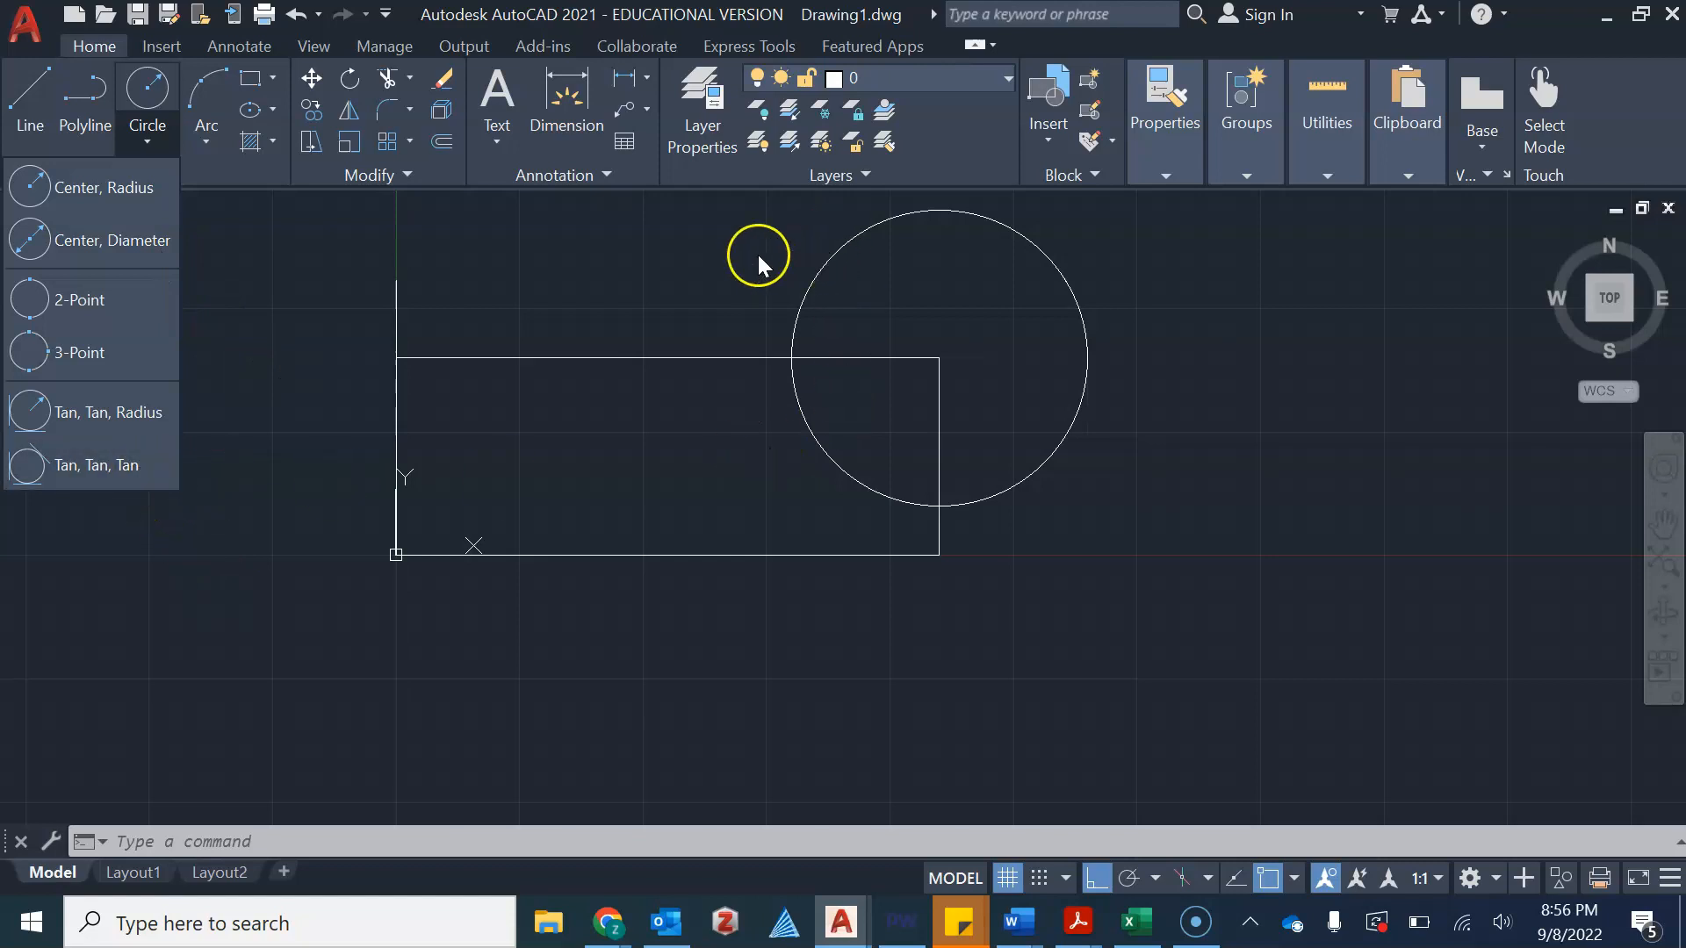
{"action": "key", "text": "Escape"}
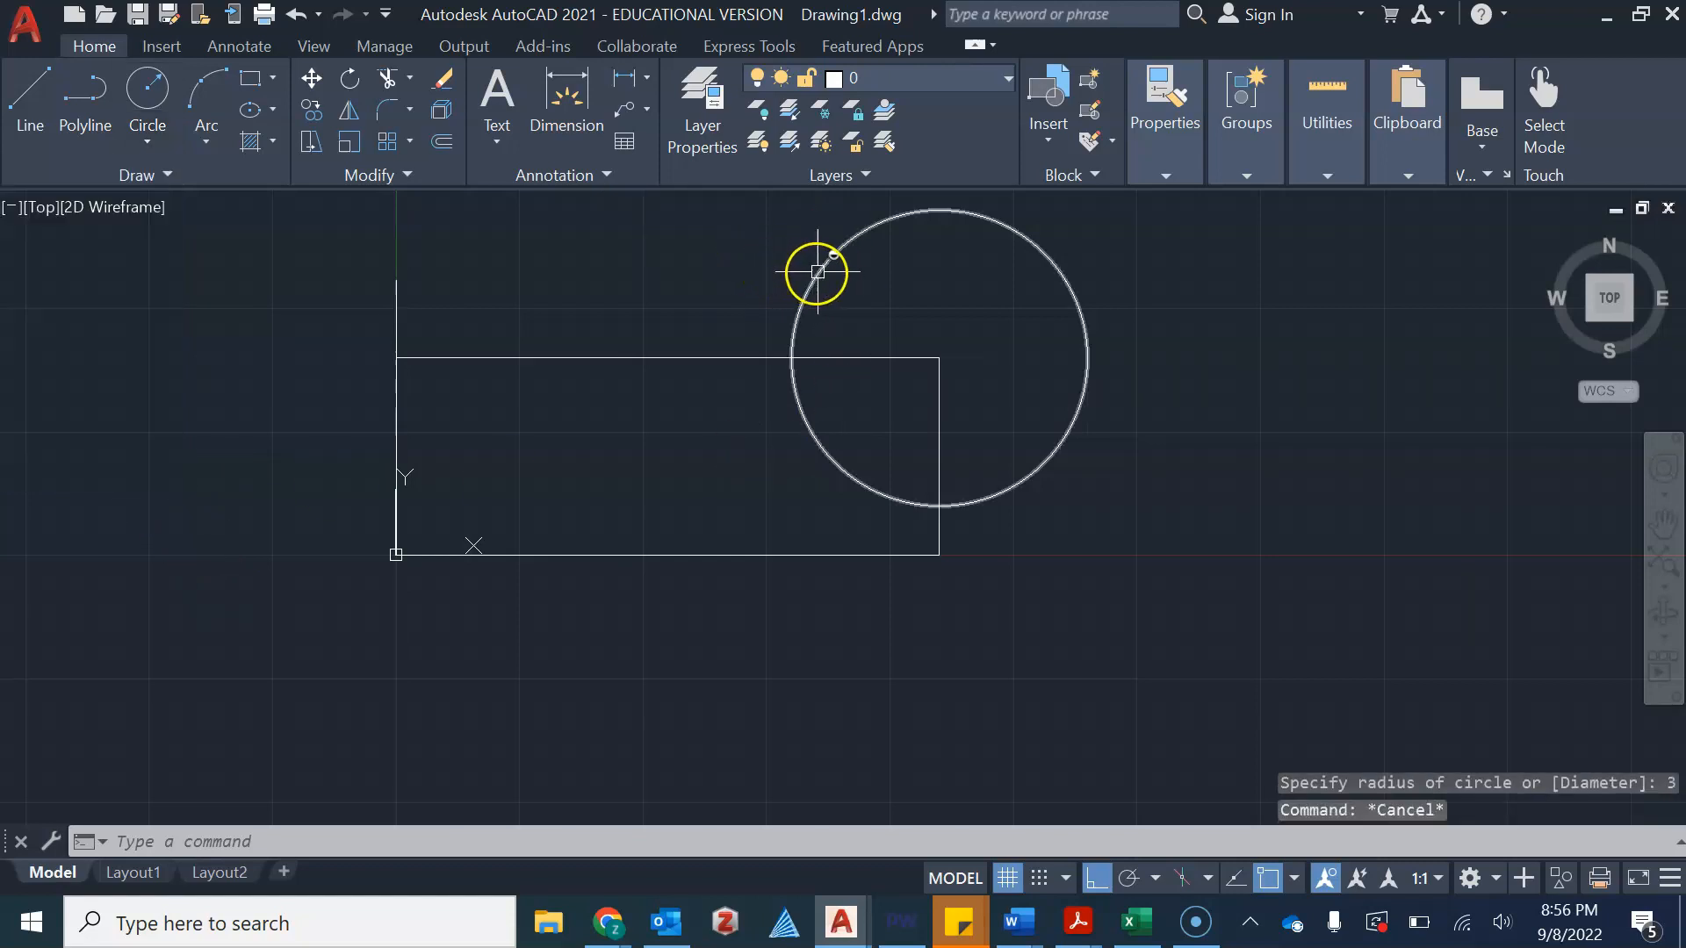
{"action": "left_click", "coordinate": [818, 271]}
{"action": "key", "text": "Delete"}
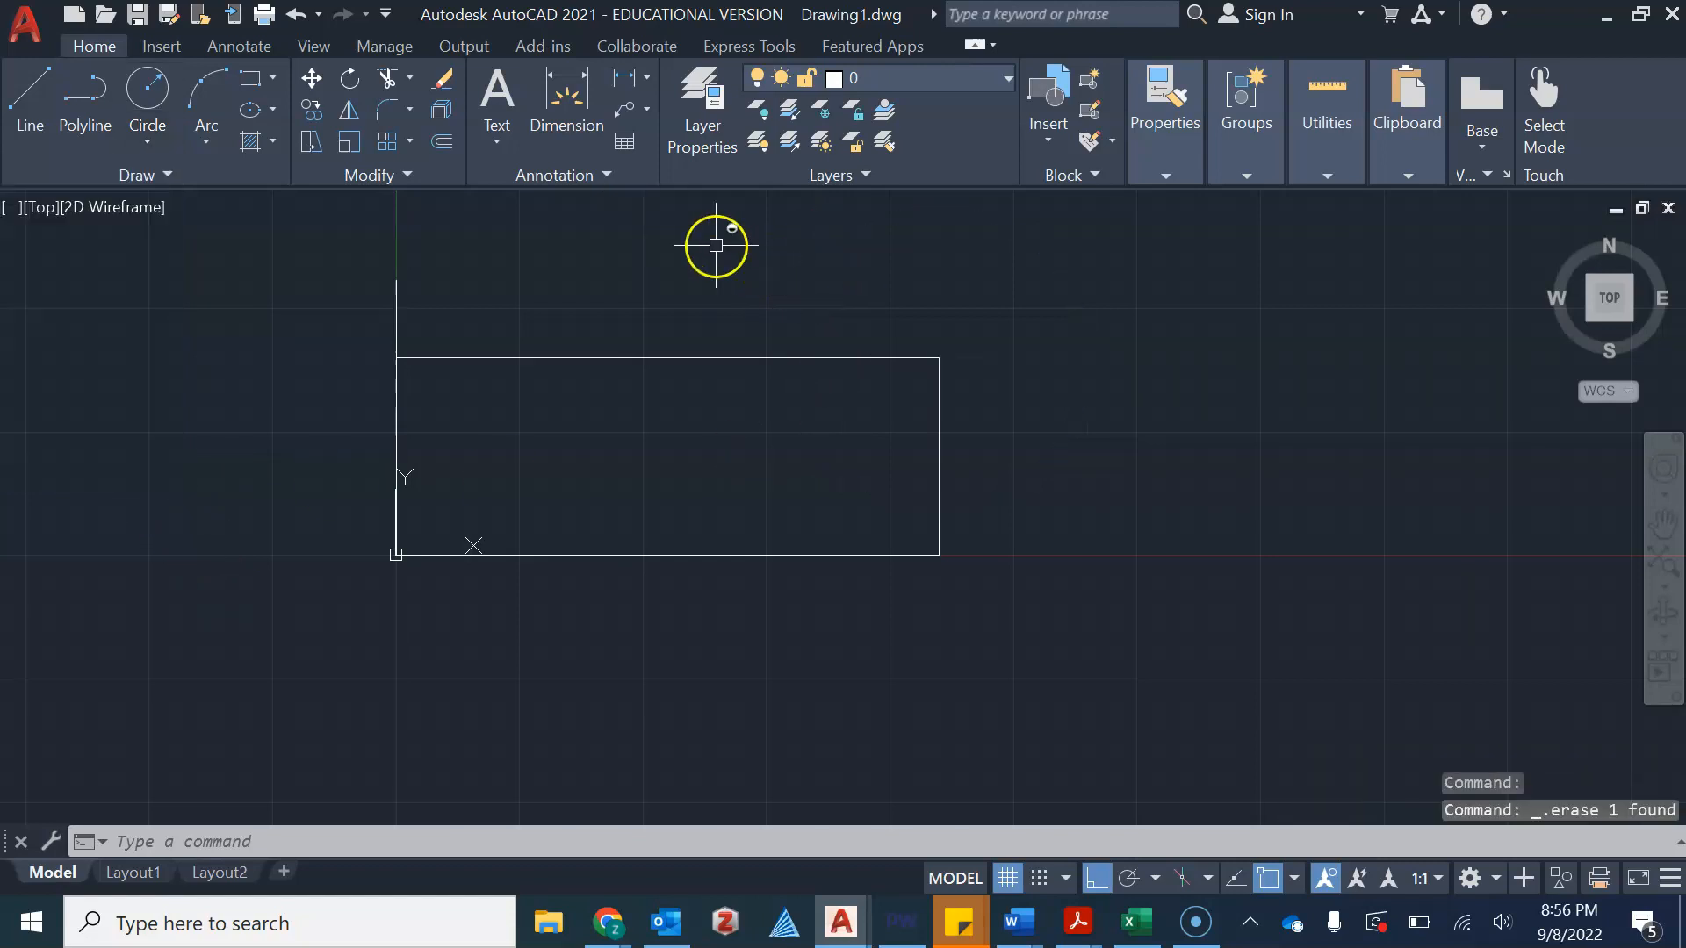
Draw a Tan, Tan, Radius circle of radius 1 tangent to the rectangle's top and right edges
{"action": "left_click", "coordinate": [133, 148]}
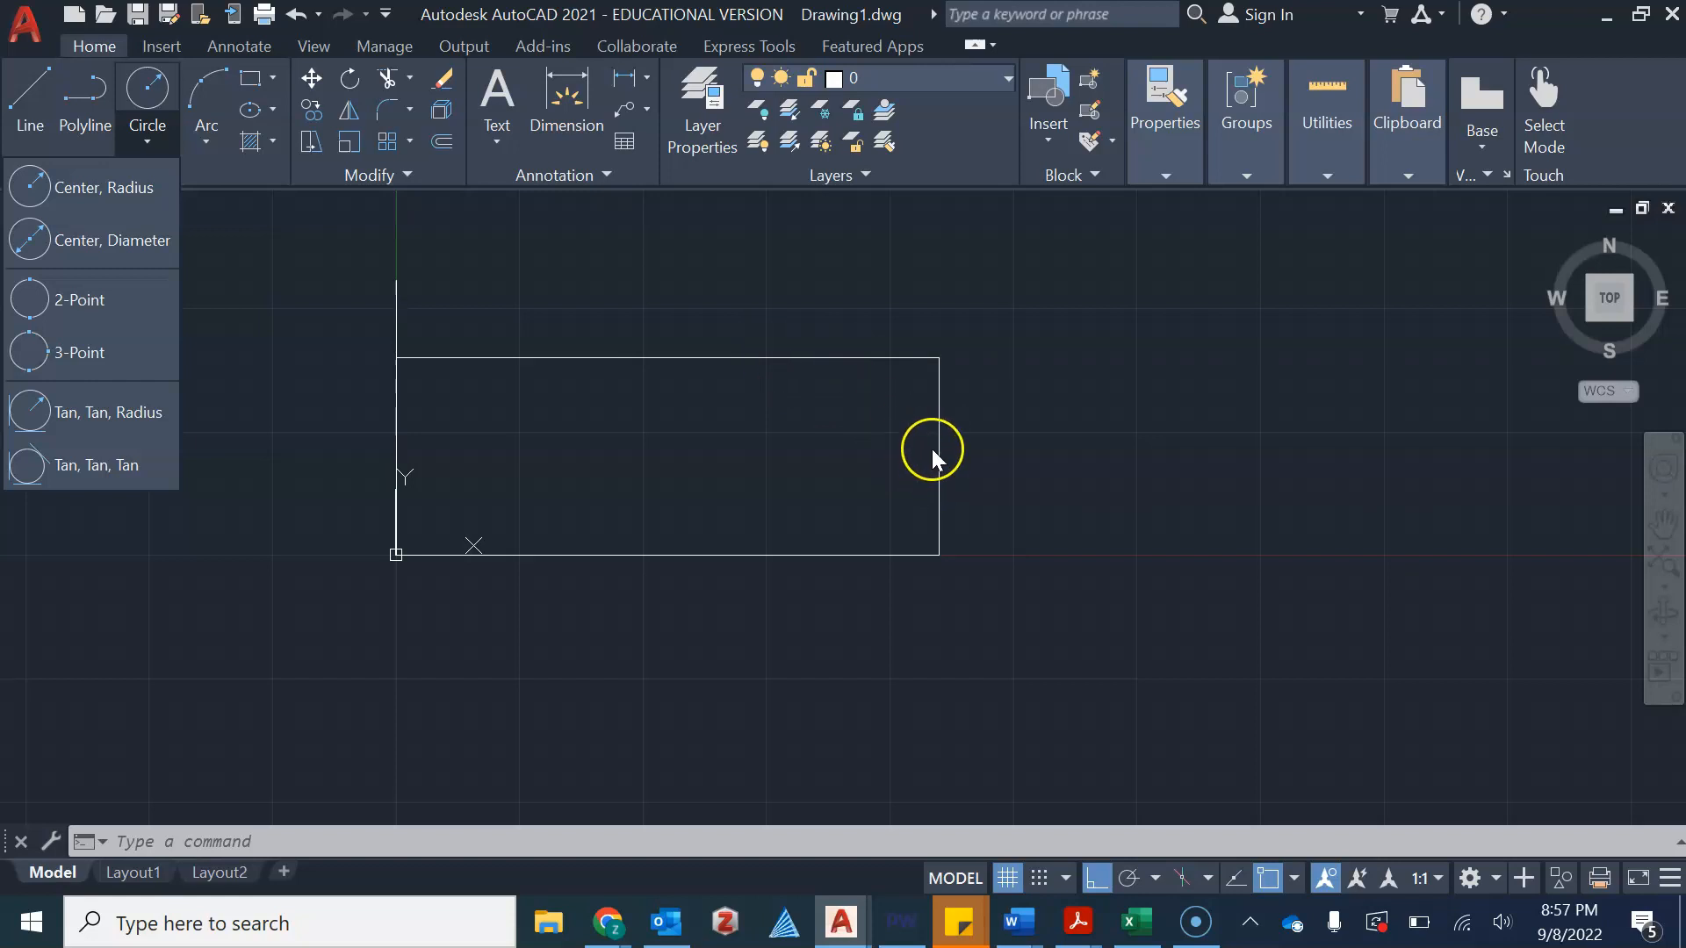
{"action": "left_click", "coordinate": [118, 419]}
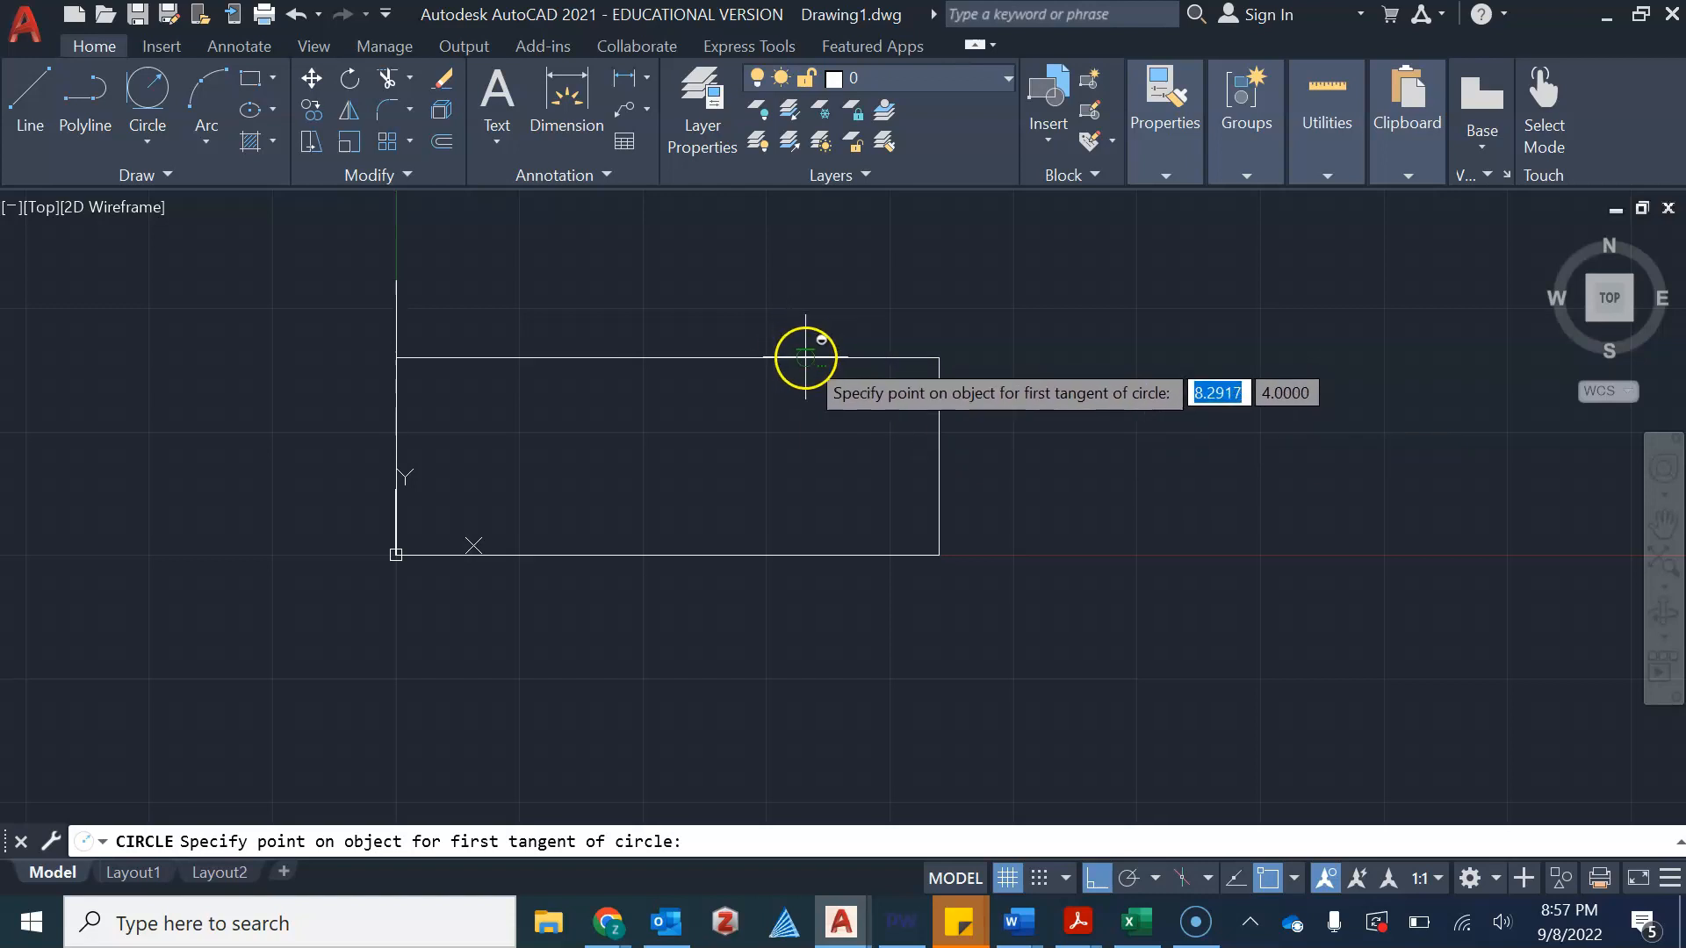
{"action": "left_click", "coordinate": [825, 358]}
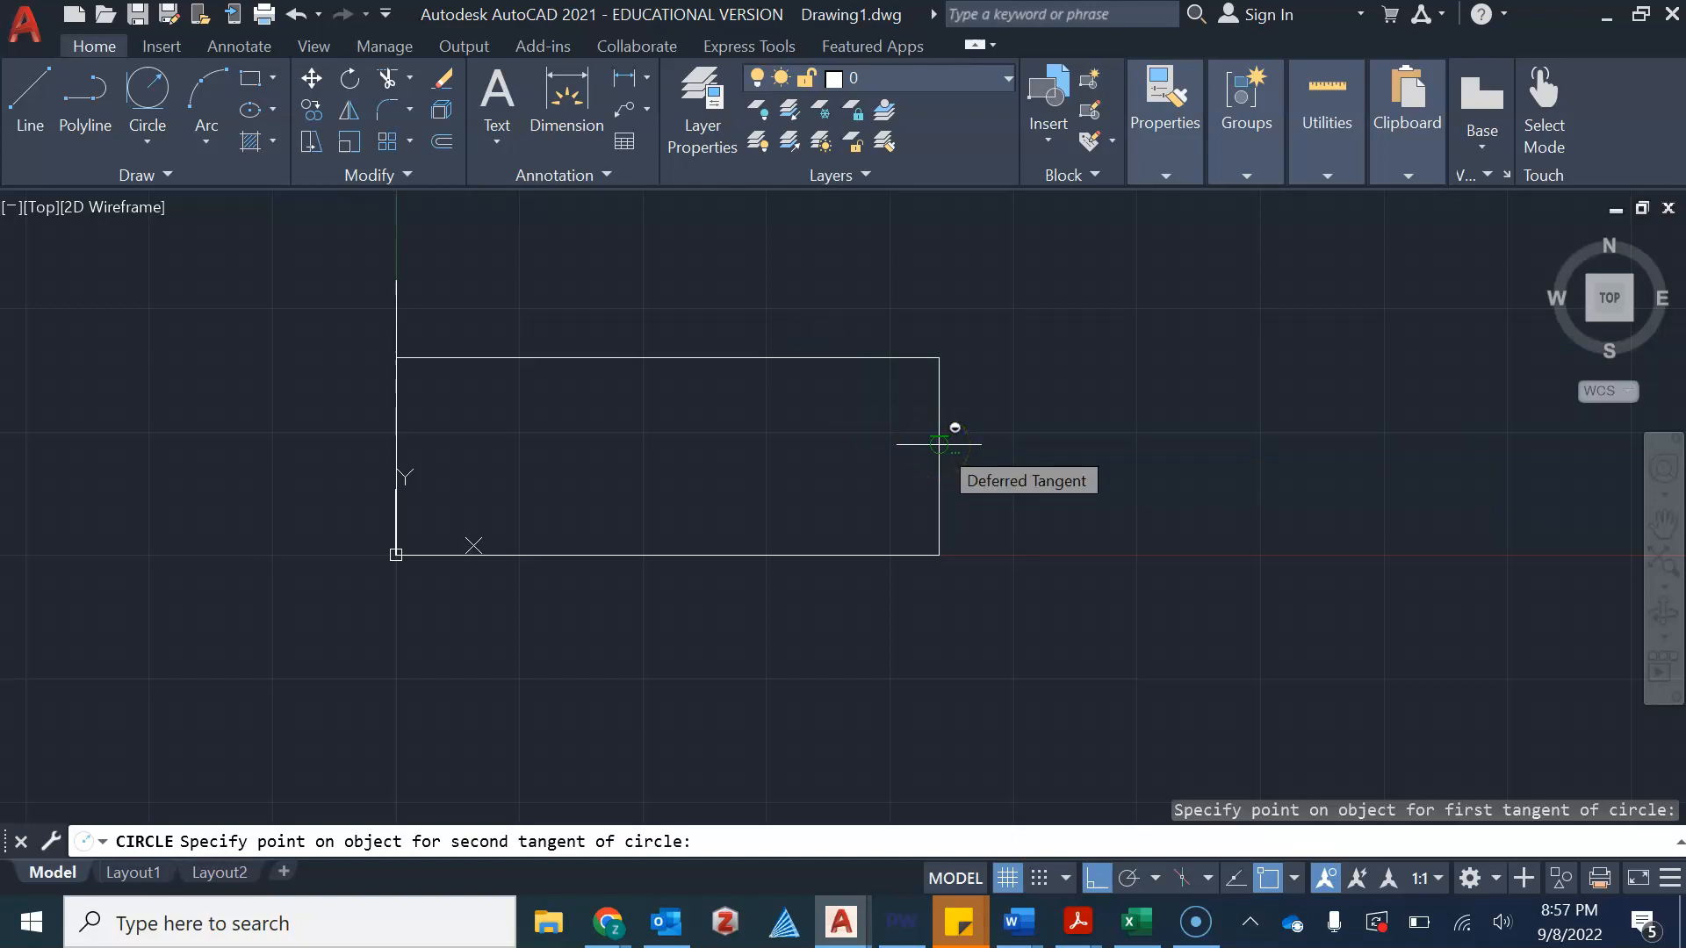
{"action": "left_click", "coordinate": [938, 444]}
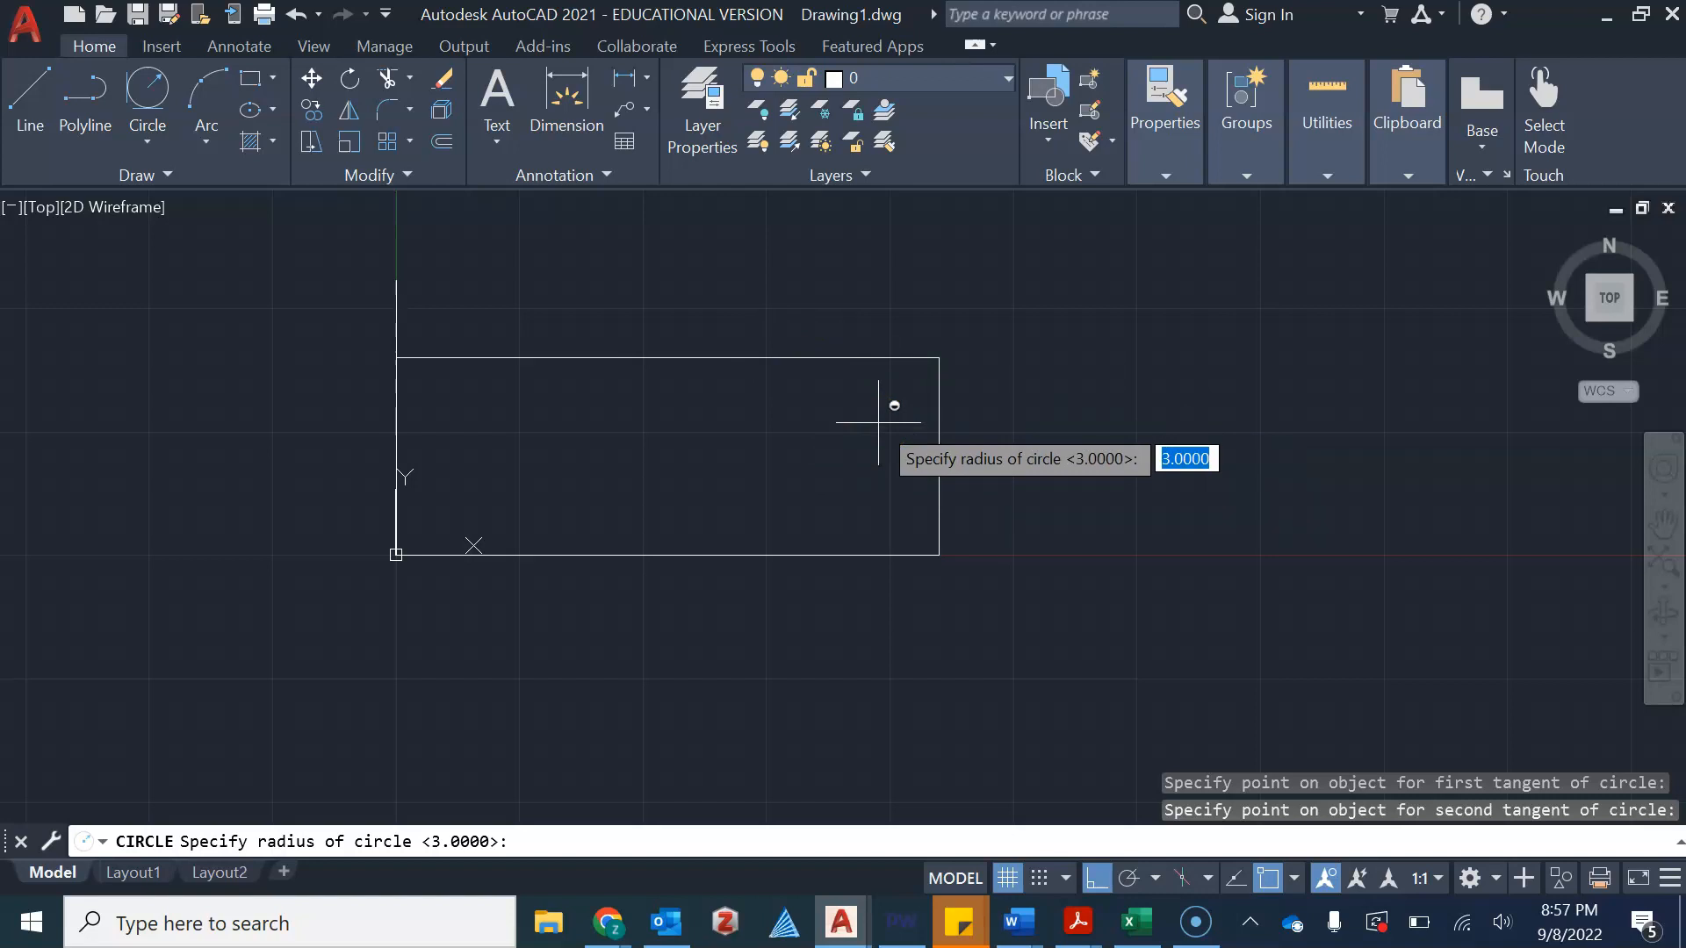
{"action": "key", "text": "Return"}
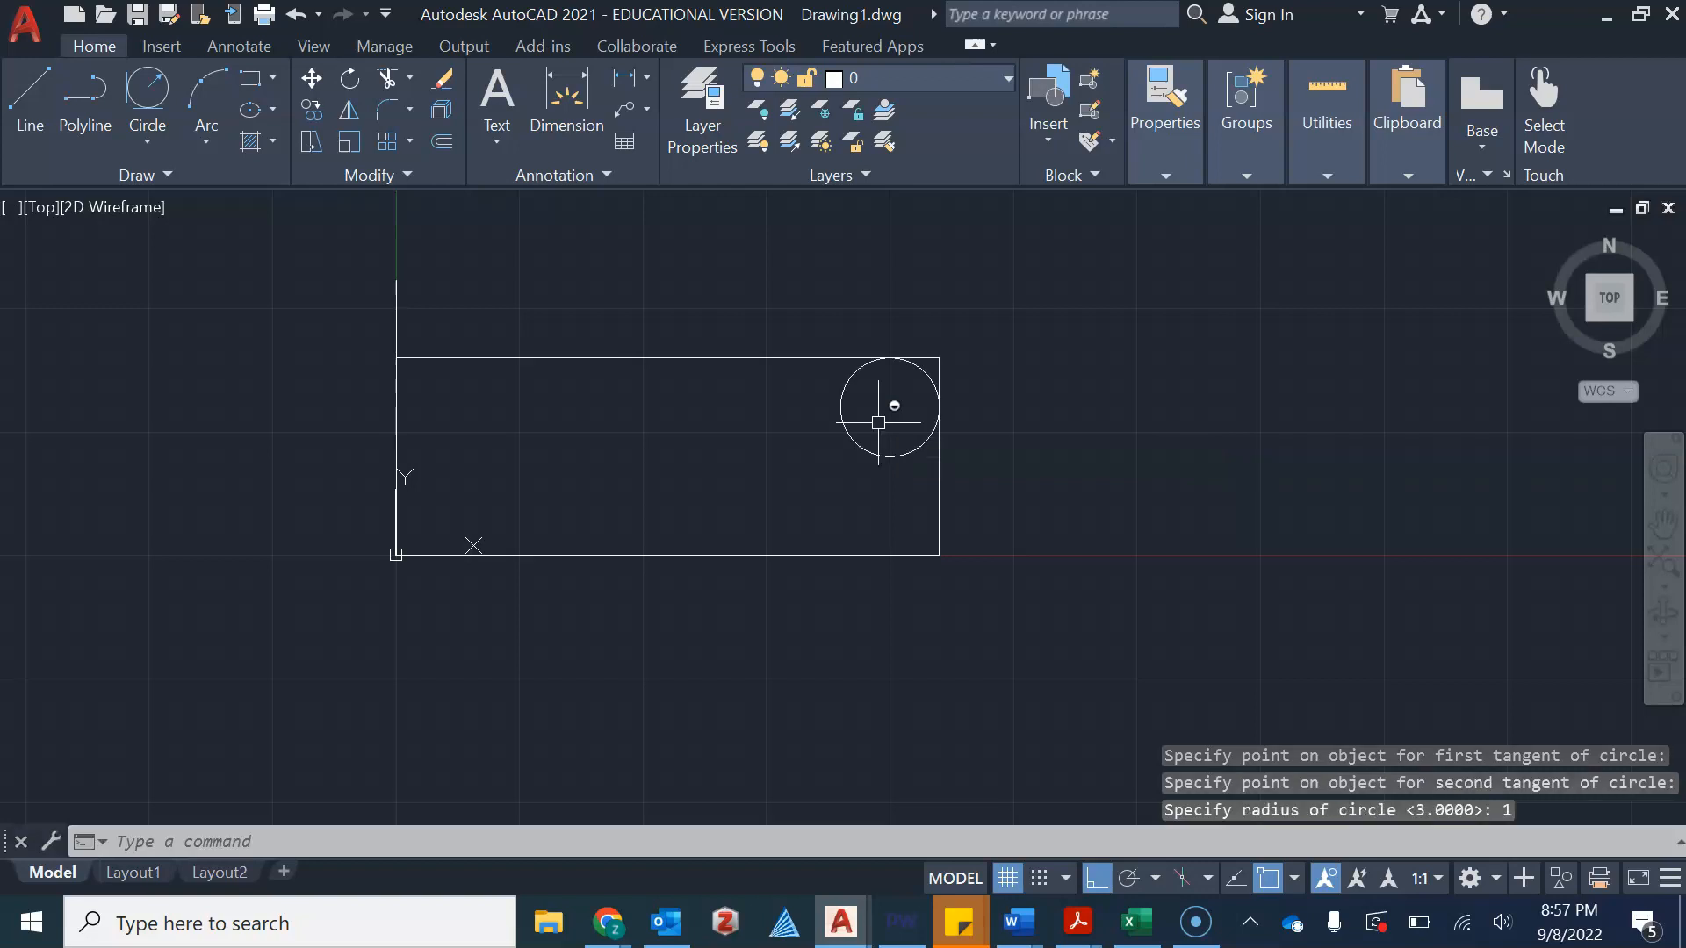
Draw a Tan, Tan, Tan circle tangent to the rectangle's top, right and bottom edges
{"action": "scroll", "coordinate": [887, 357], "scroll_direction": "up", "scroll_amount": 4}
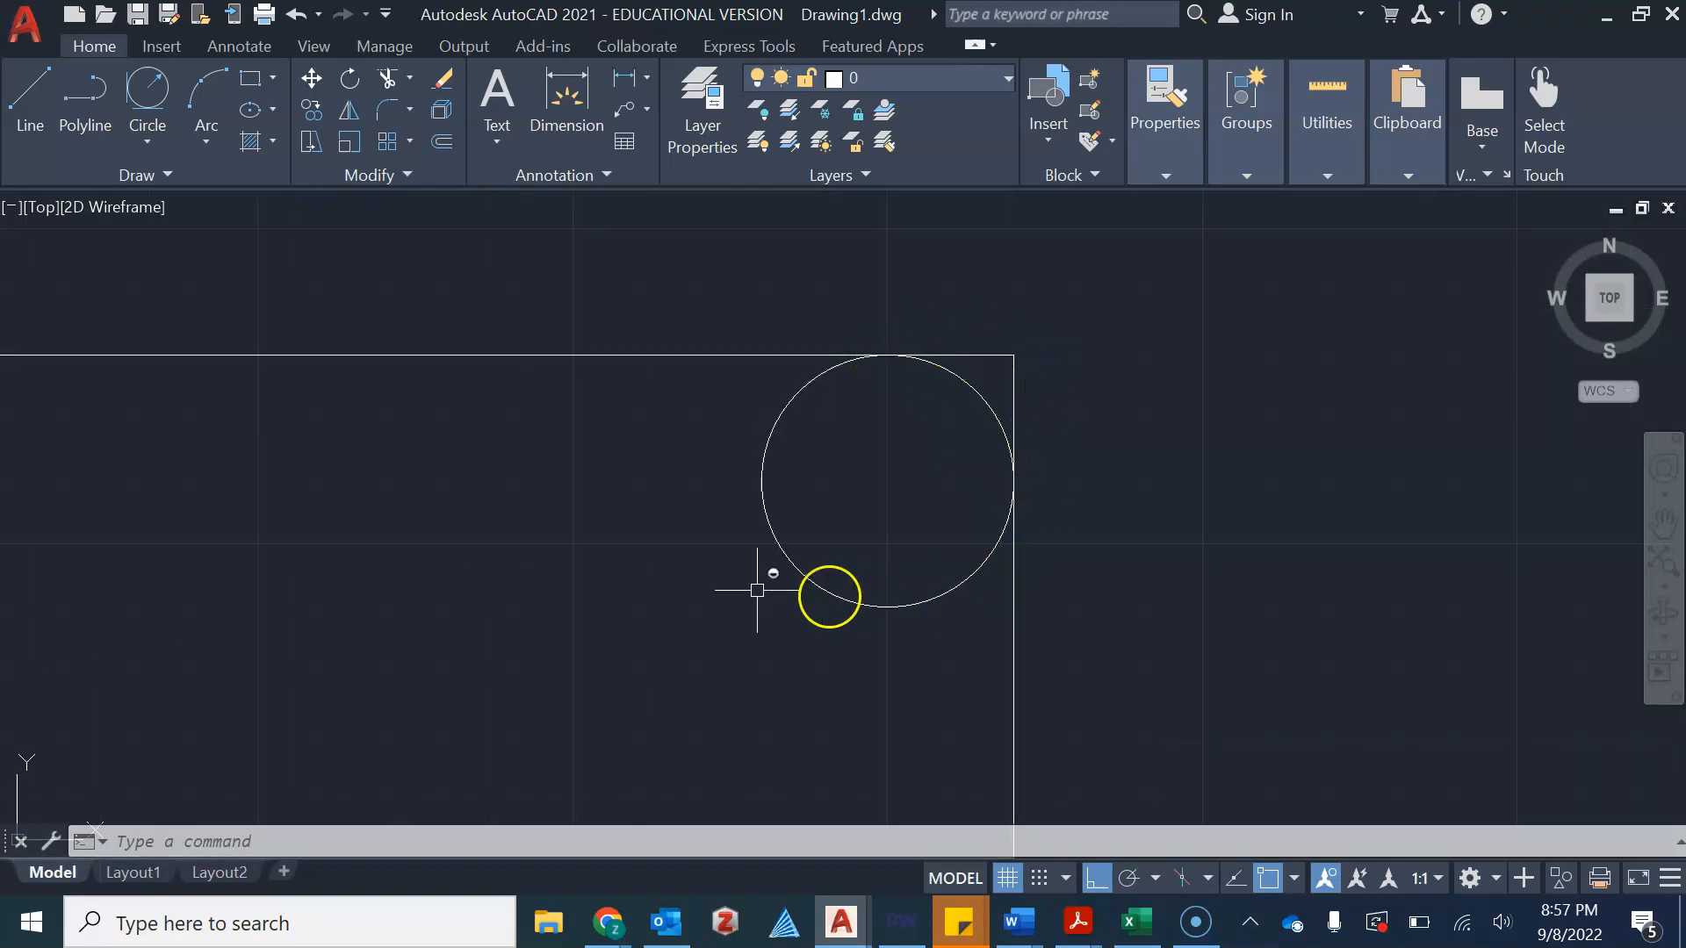
{"action": "scroll", "coordinate": [804, 515], "scroll_direction": "down", "scroll_amount": 2}
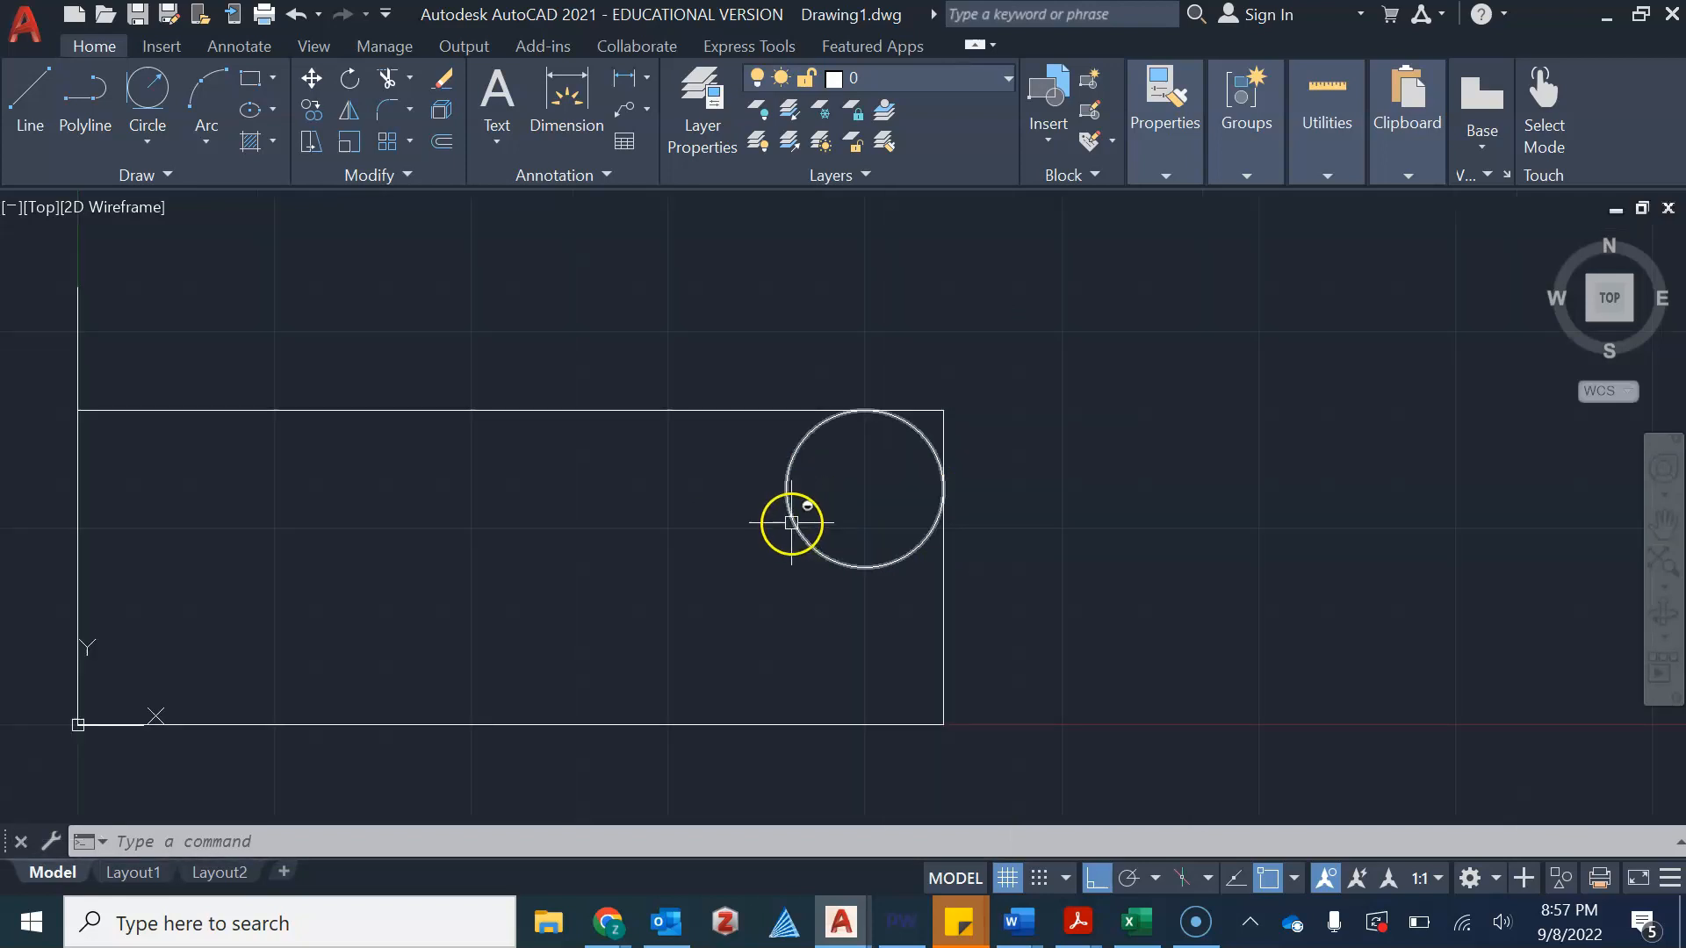
{"action": "scroll", "coordinate": [688, 556], "scroll_direction": "down", "scroll_amount": 1}
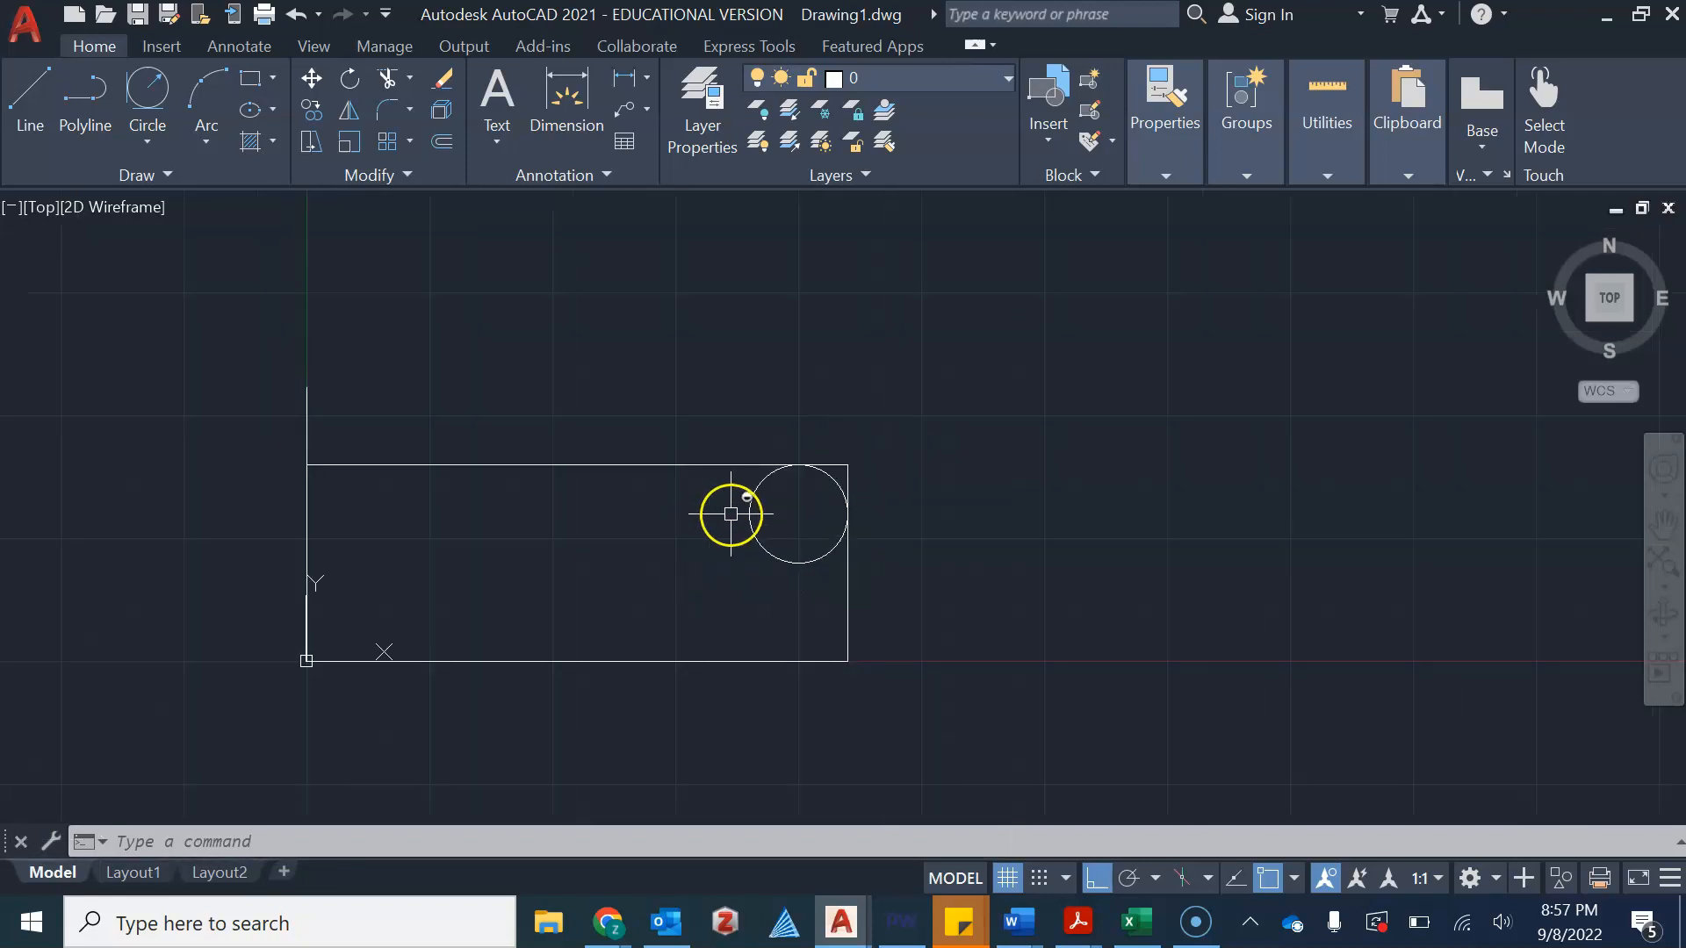
{"action": "scroll", "coordinate": [839, 483], "scroll_direction": "up", "scroll_amount": 2}
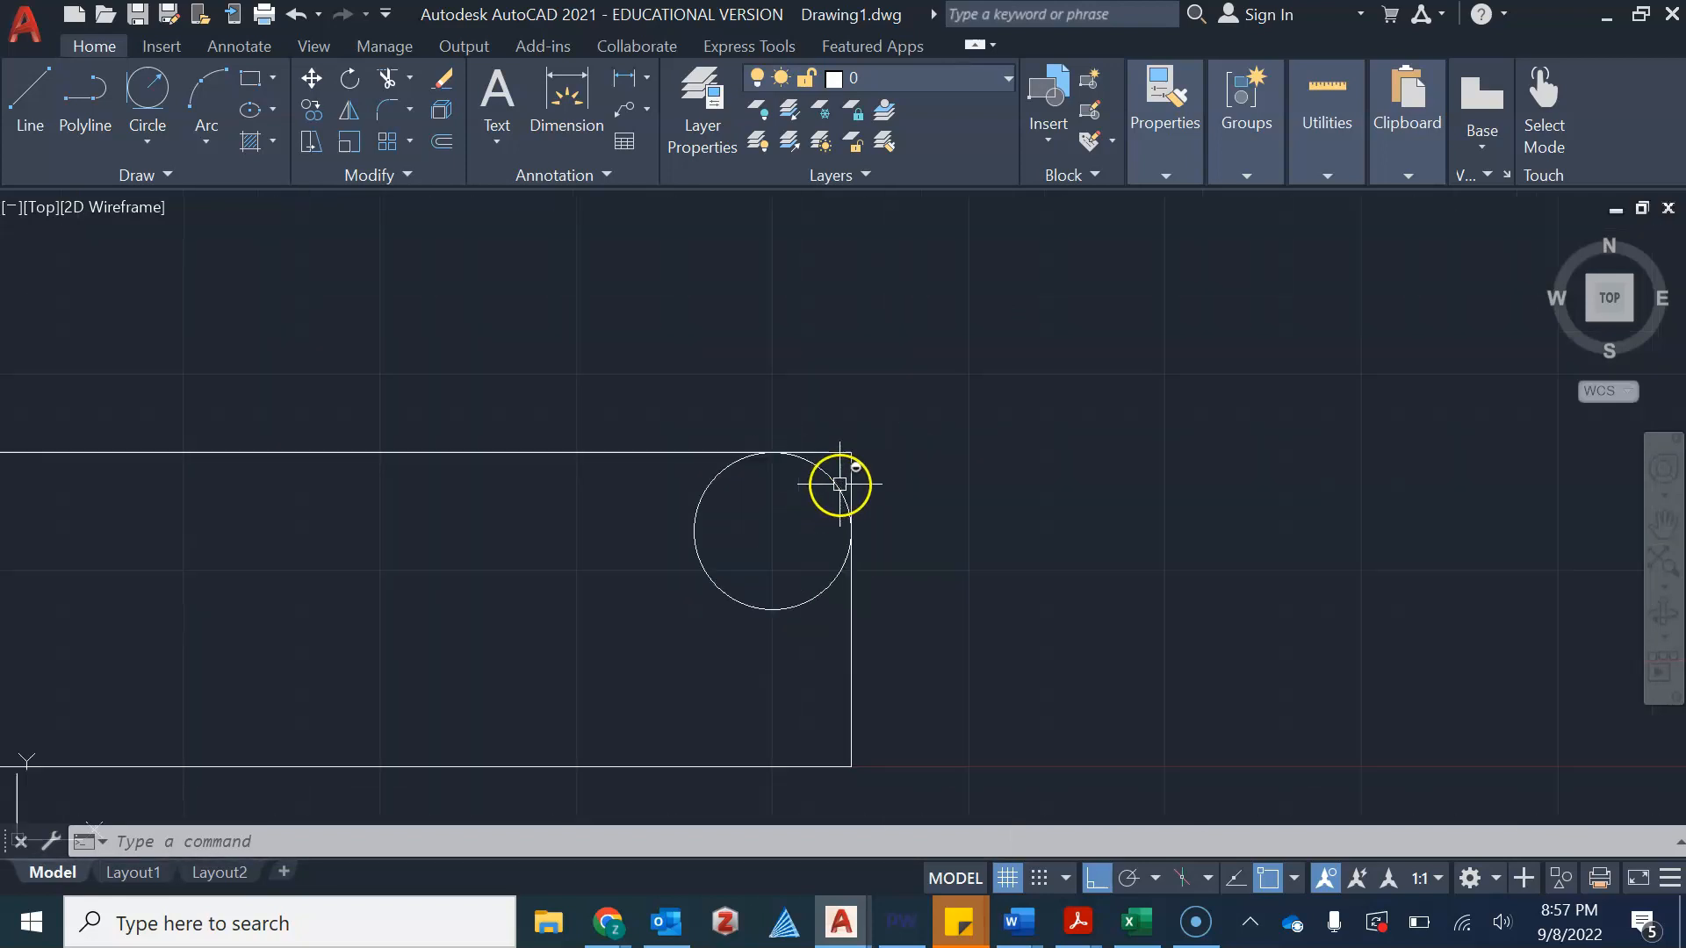
{"action": "scroll", "coordinate": [219, 273], "scroll_direction": "down", "scroll_amount": 2}
{"action": "left_click", "coordinate": [148, 140]}
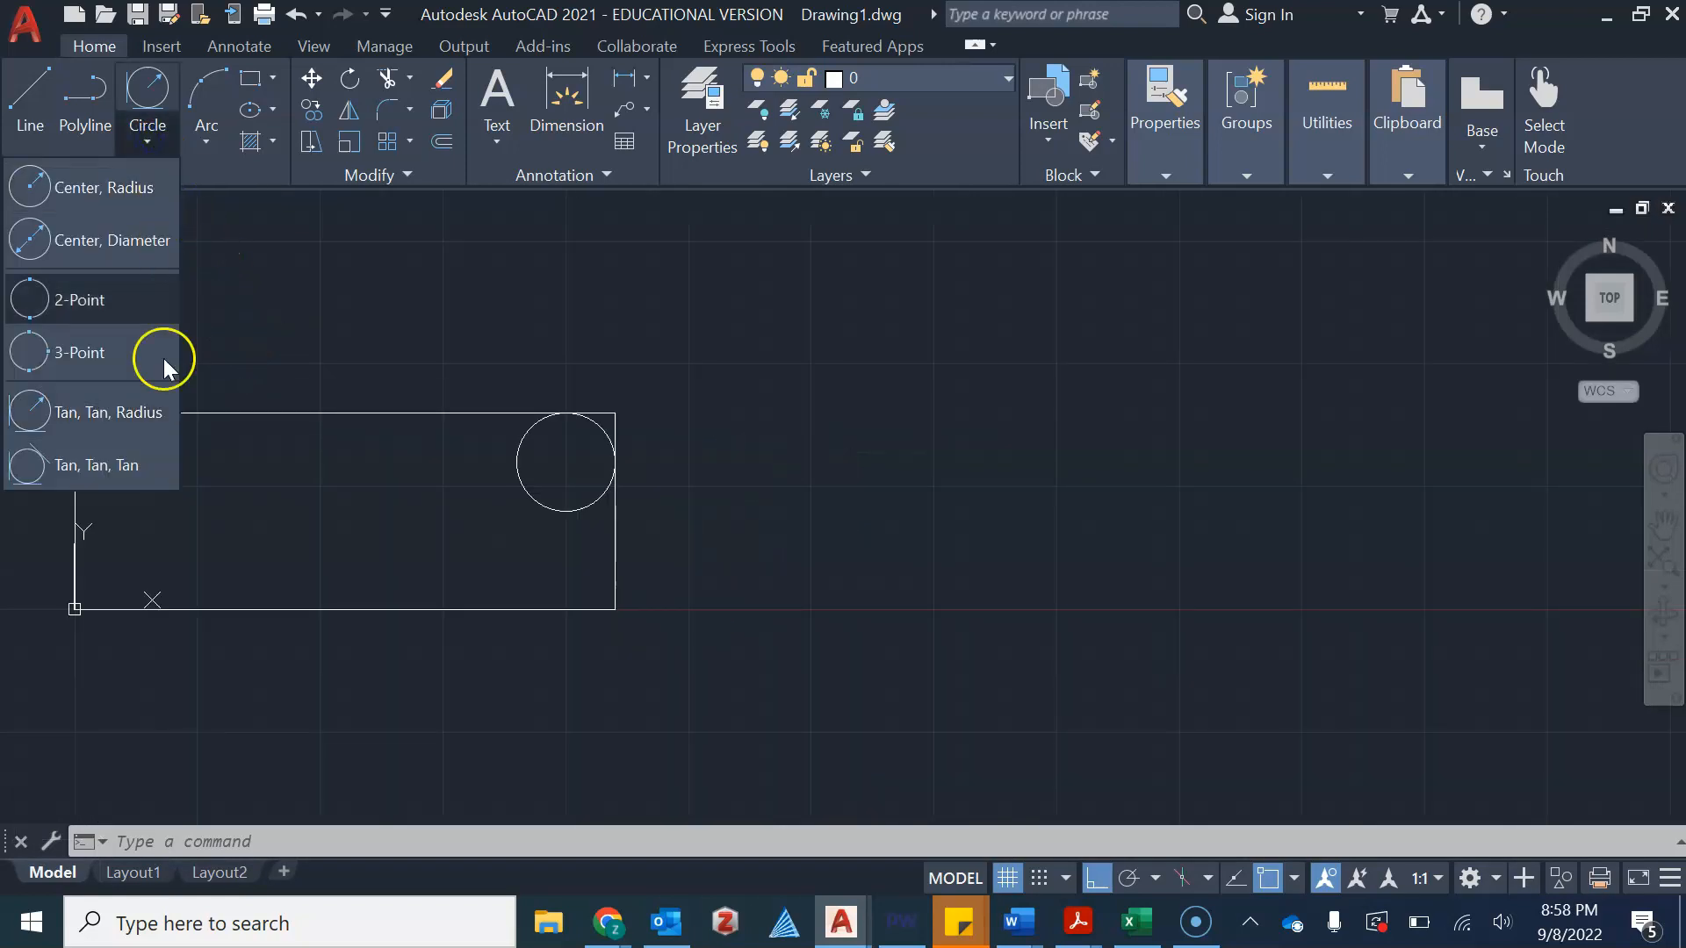
{"action": "left_click", "coordinate": [155, 460]}
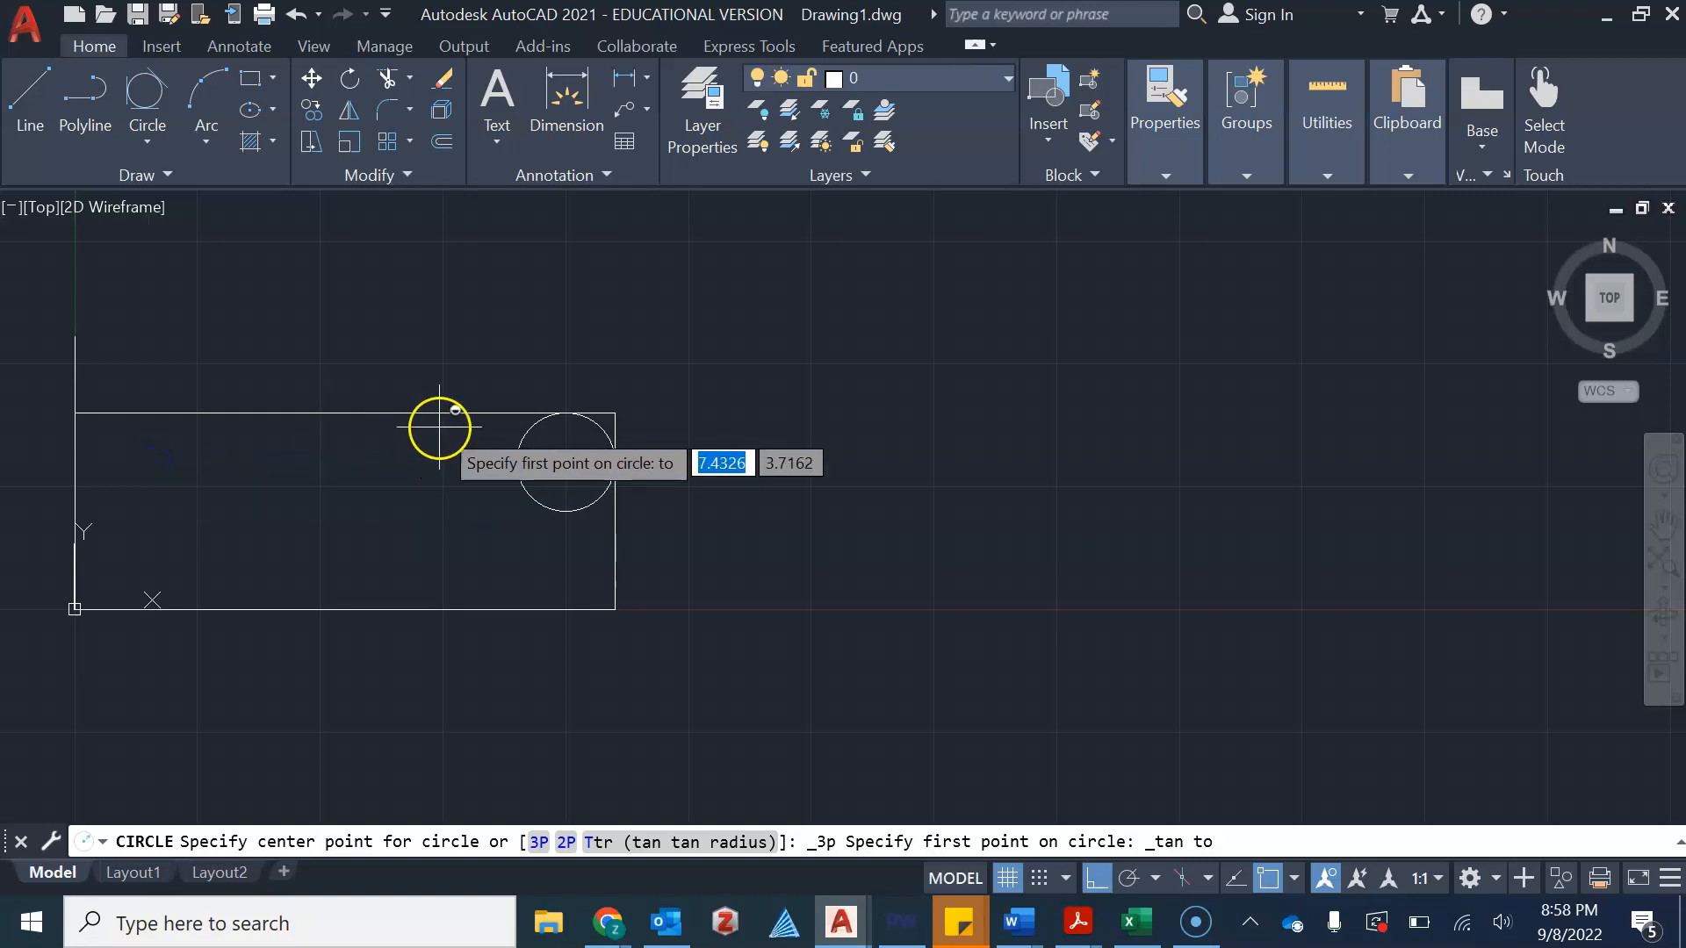
{"action": "left_click", "coordinate": [470, 413]}
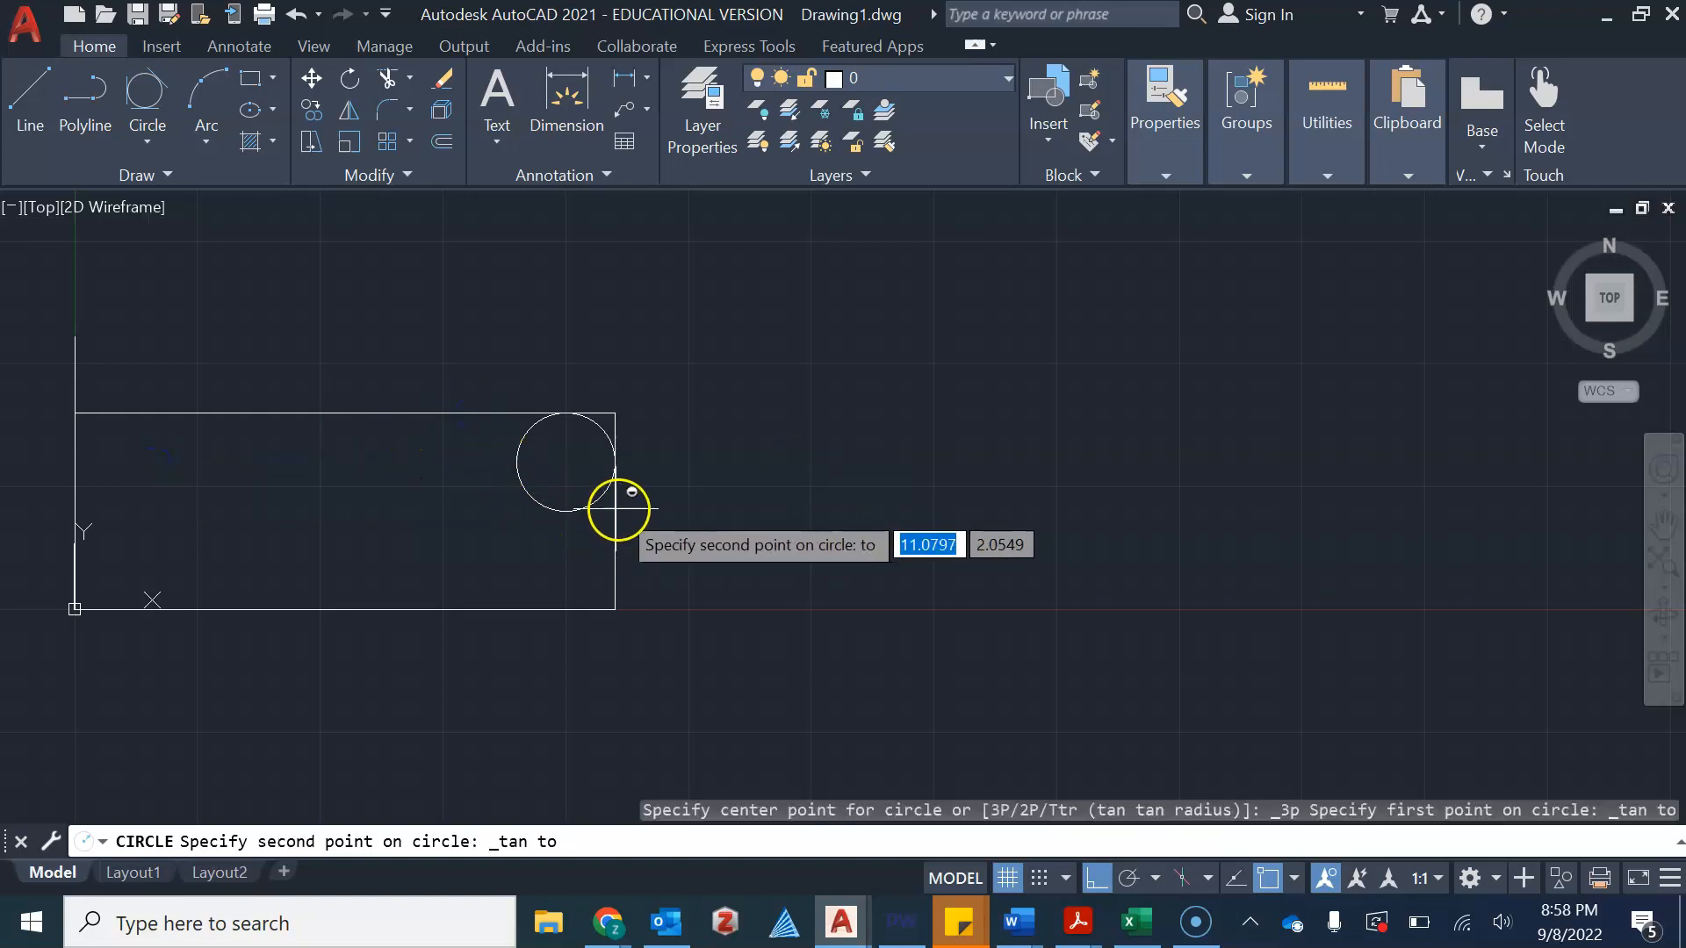
{"action": "left_click", "coordinate": [612, 510]}
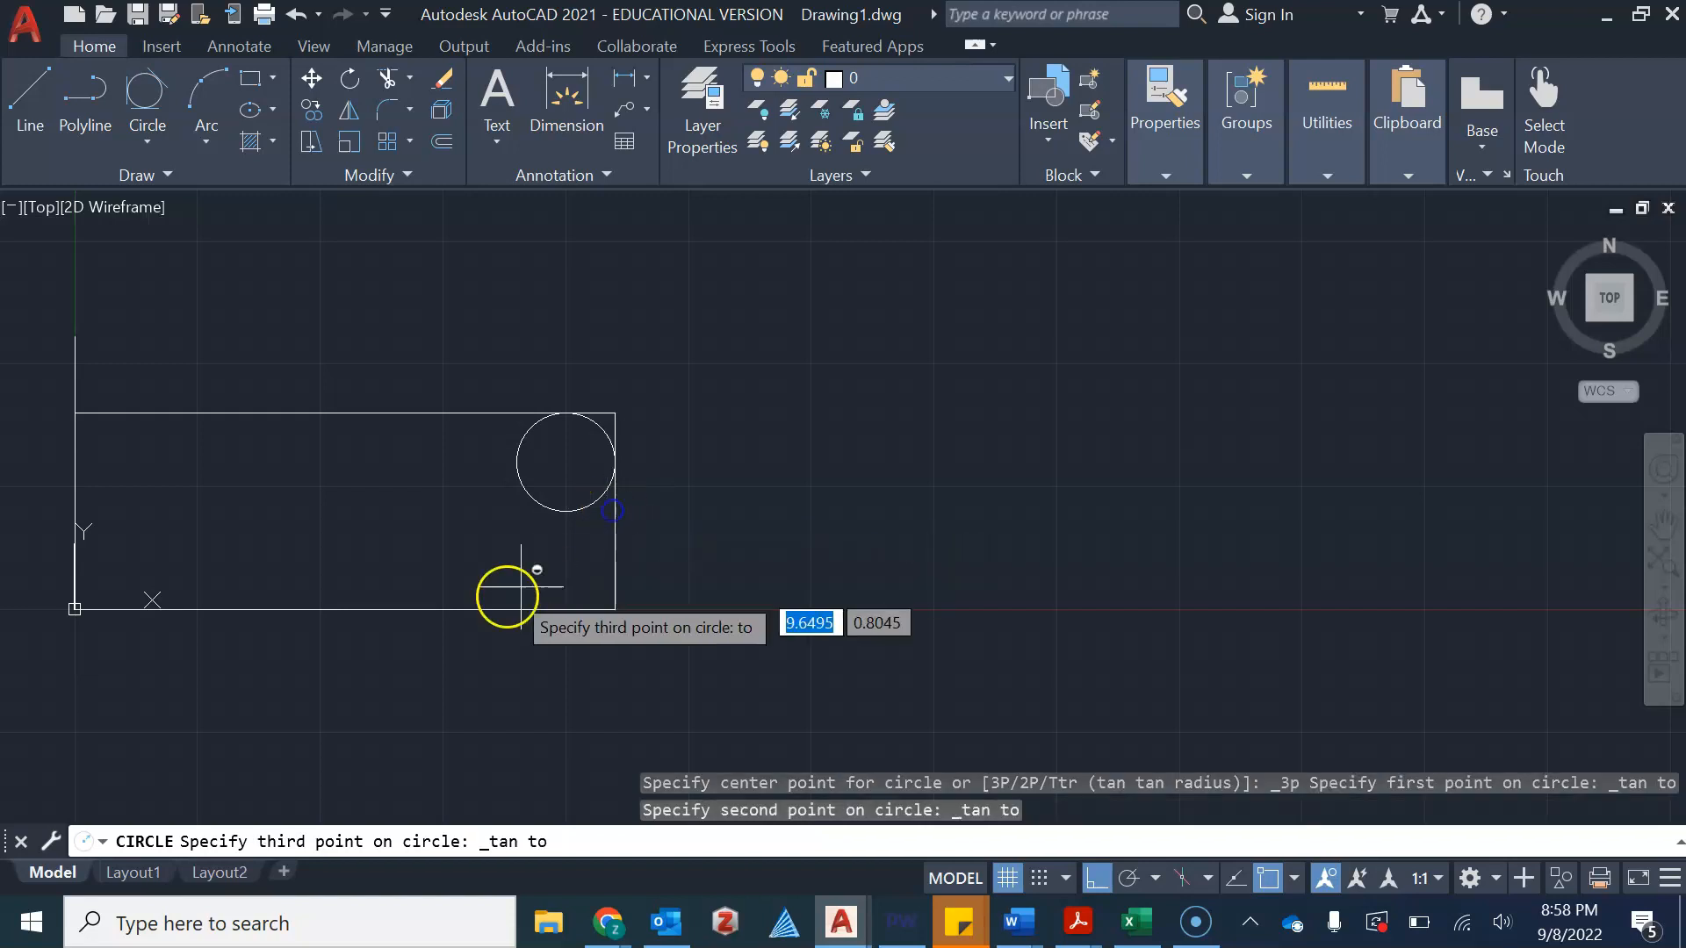
{"action": "left_click", "coordinate": [482, 607]}
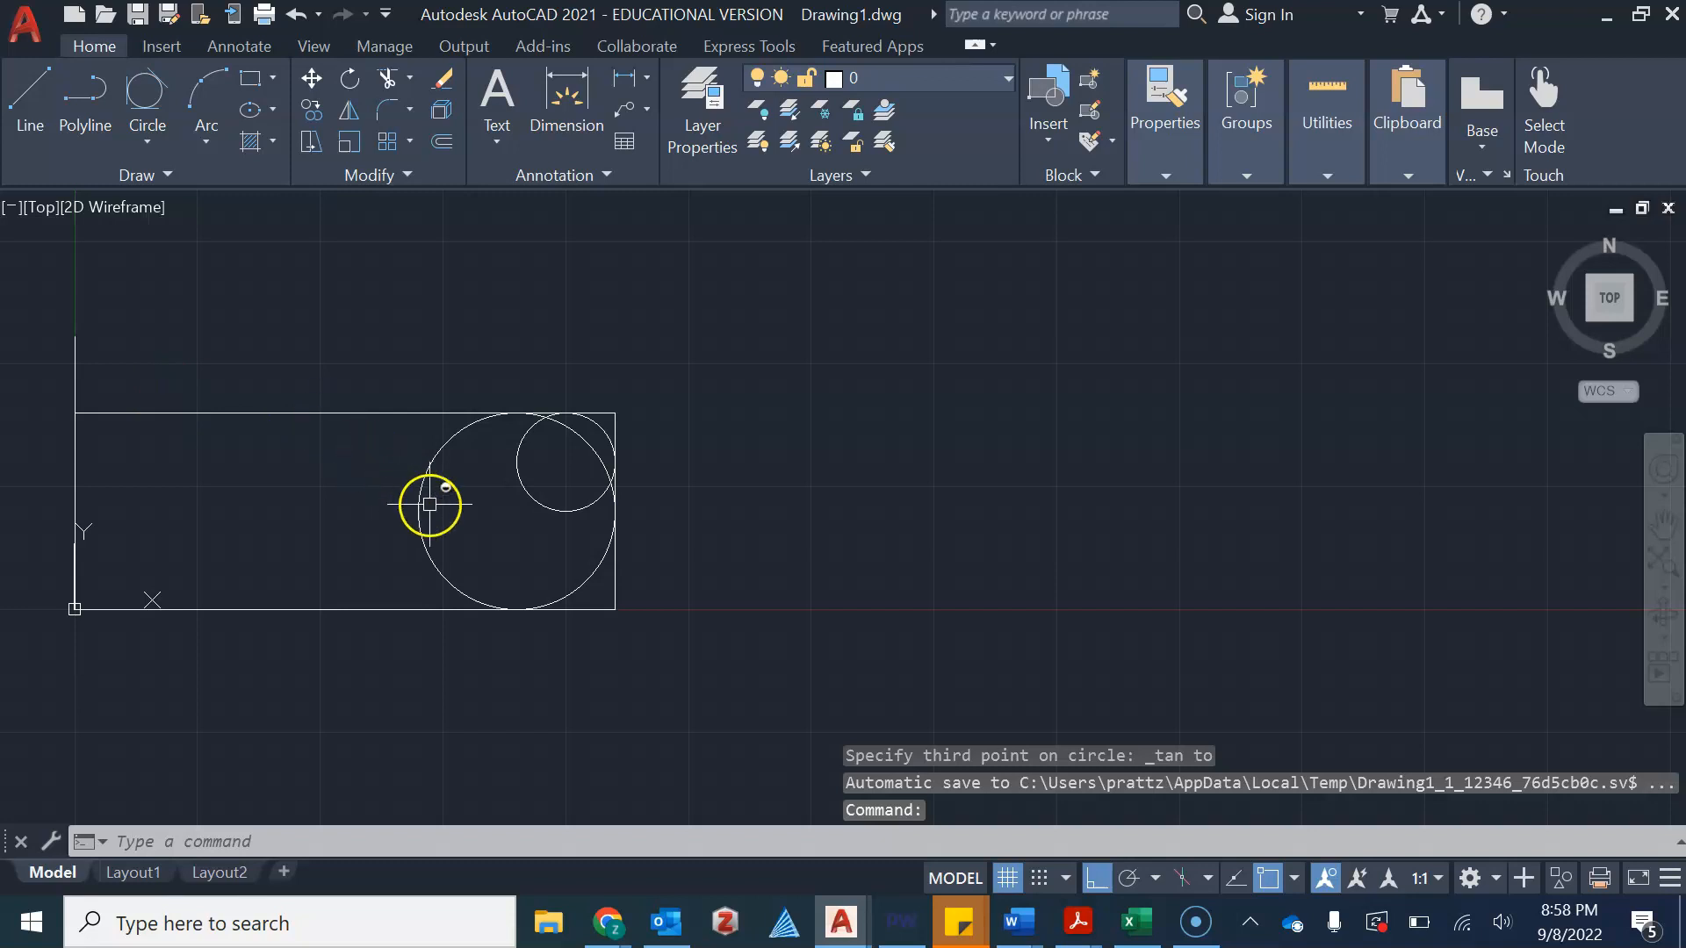
With Ortho off, draw a line from the origin tangent to the upper side of the large circle
{"action": "scroll", "coordinate": [437, 508], "scroll_direction": "up", "scroll_amount": 2}
{"action": "scroll", "coordinate": [437, 508], "scroll_direction": "down", "scroll_amount": 2}
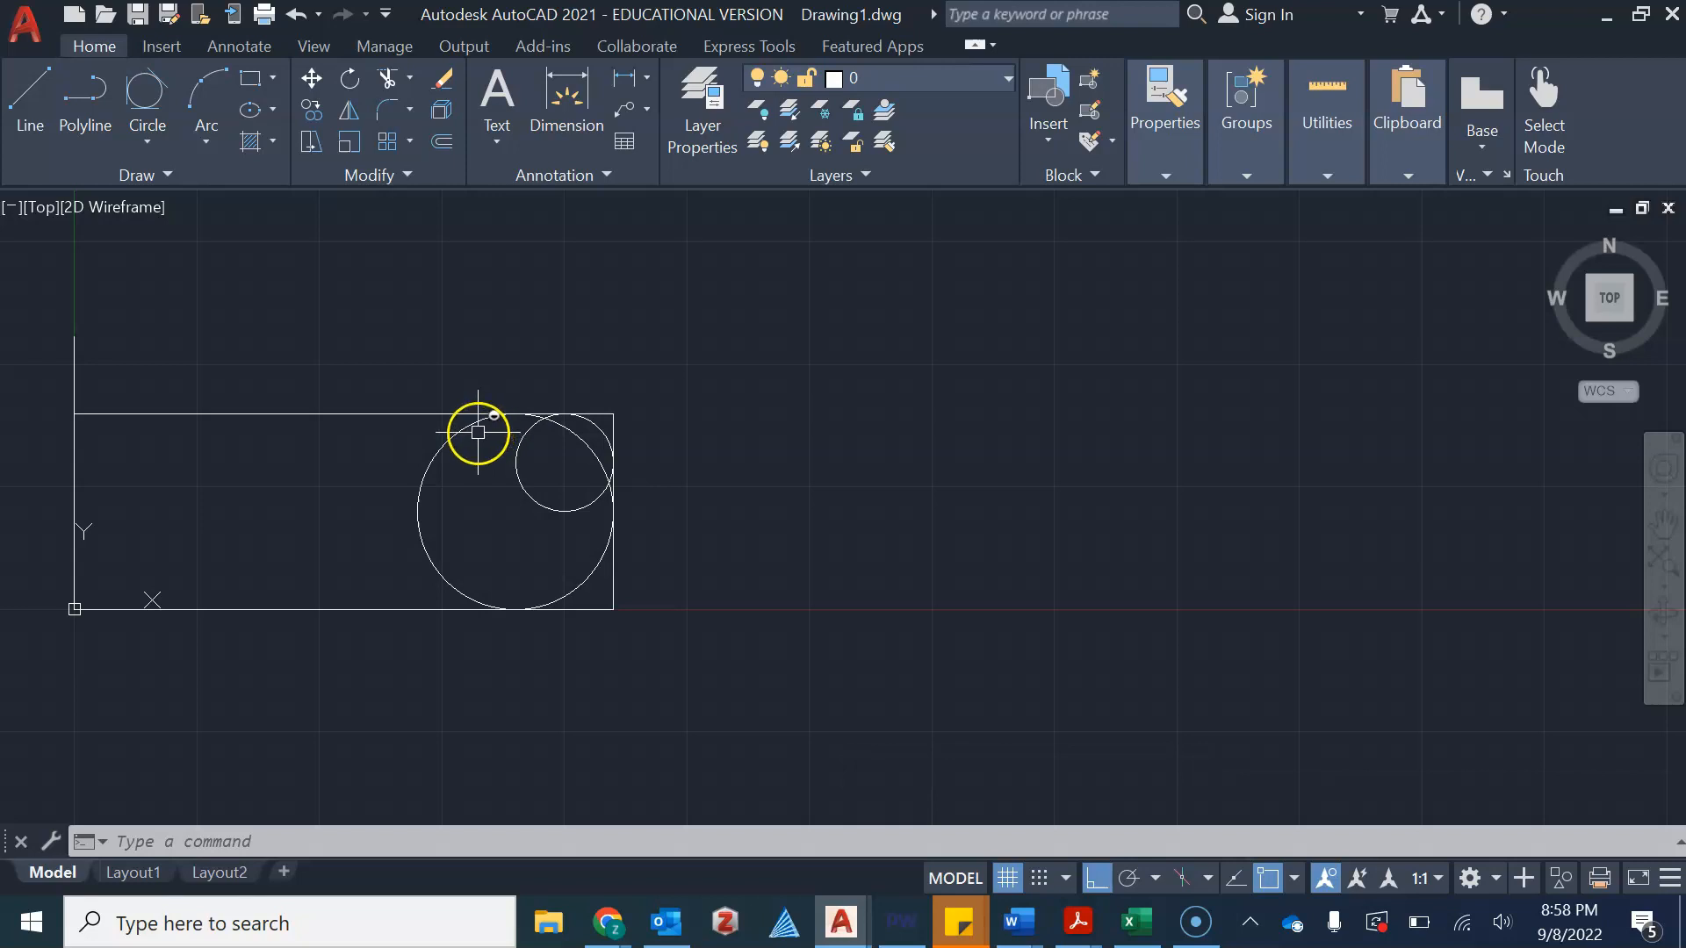
{"action": "left_click", "coordinate": [30, 130]}
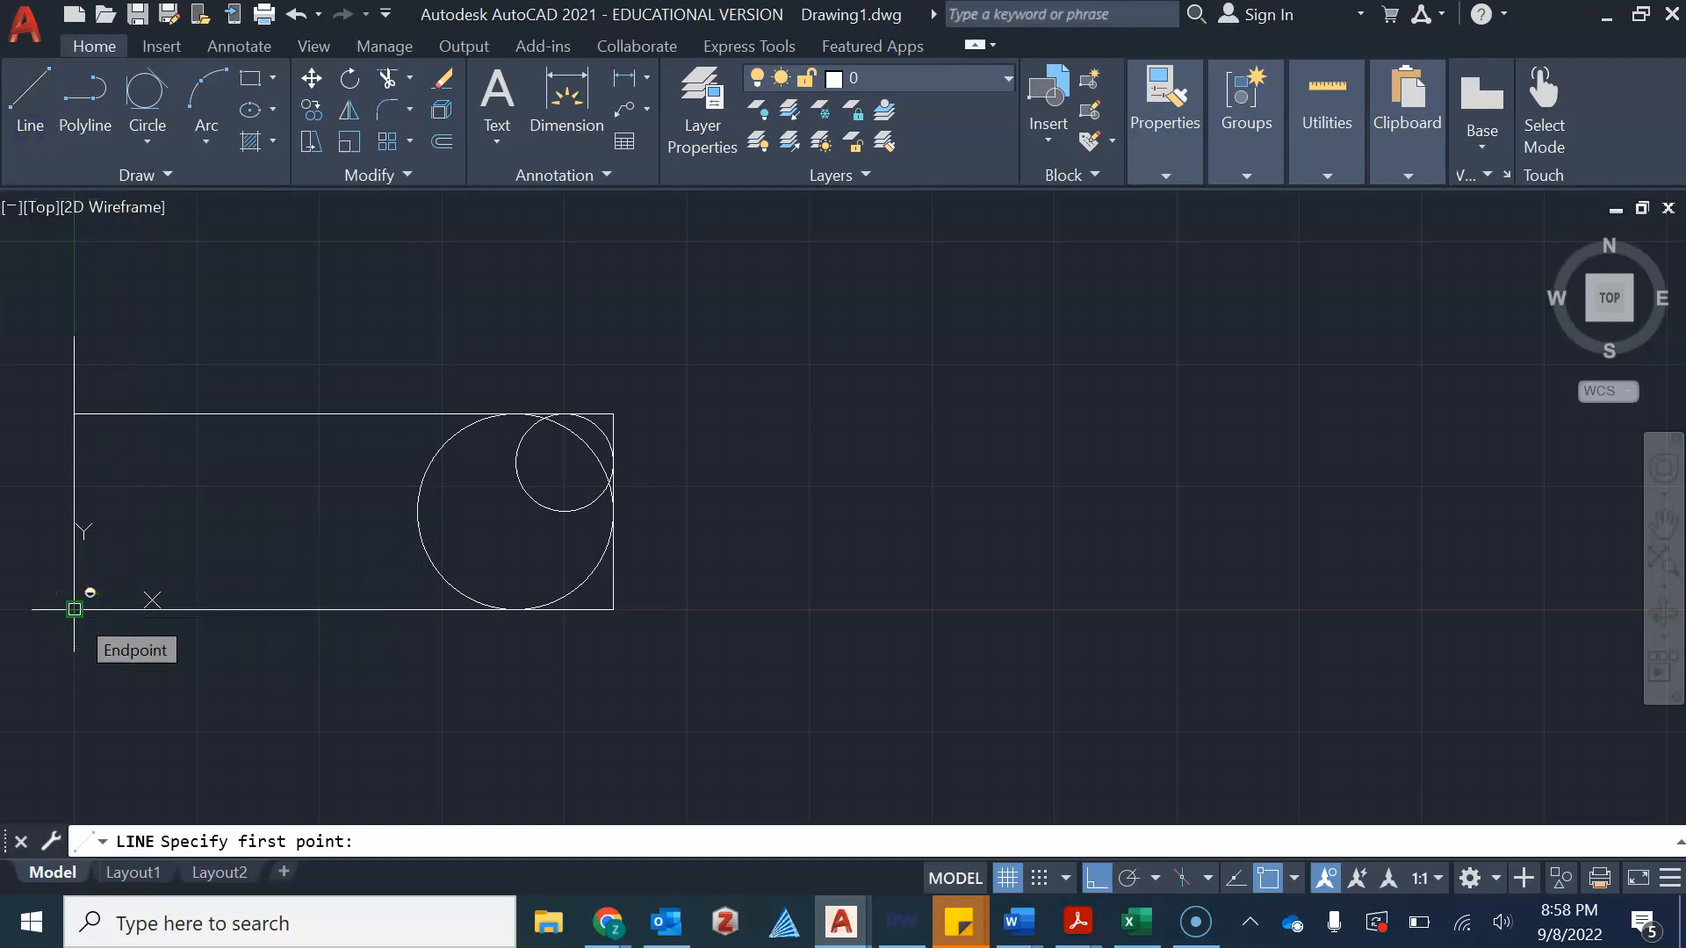
{"action": "left_click", "coordinate": [74, 608]}
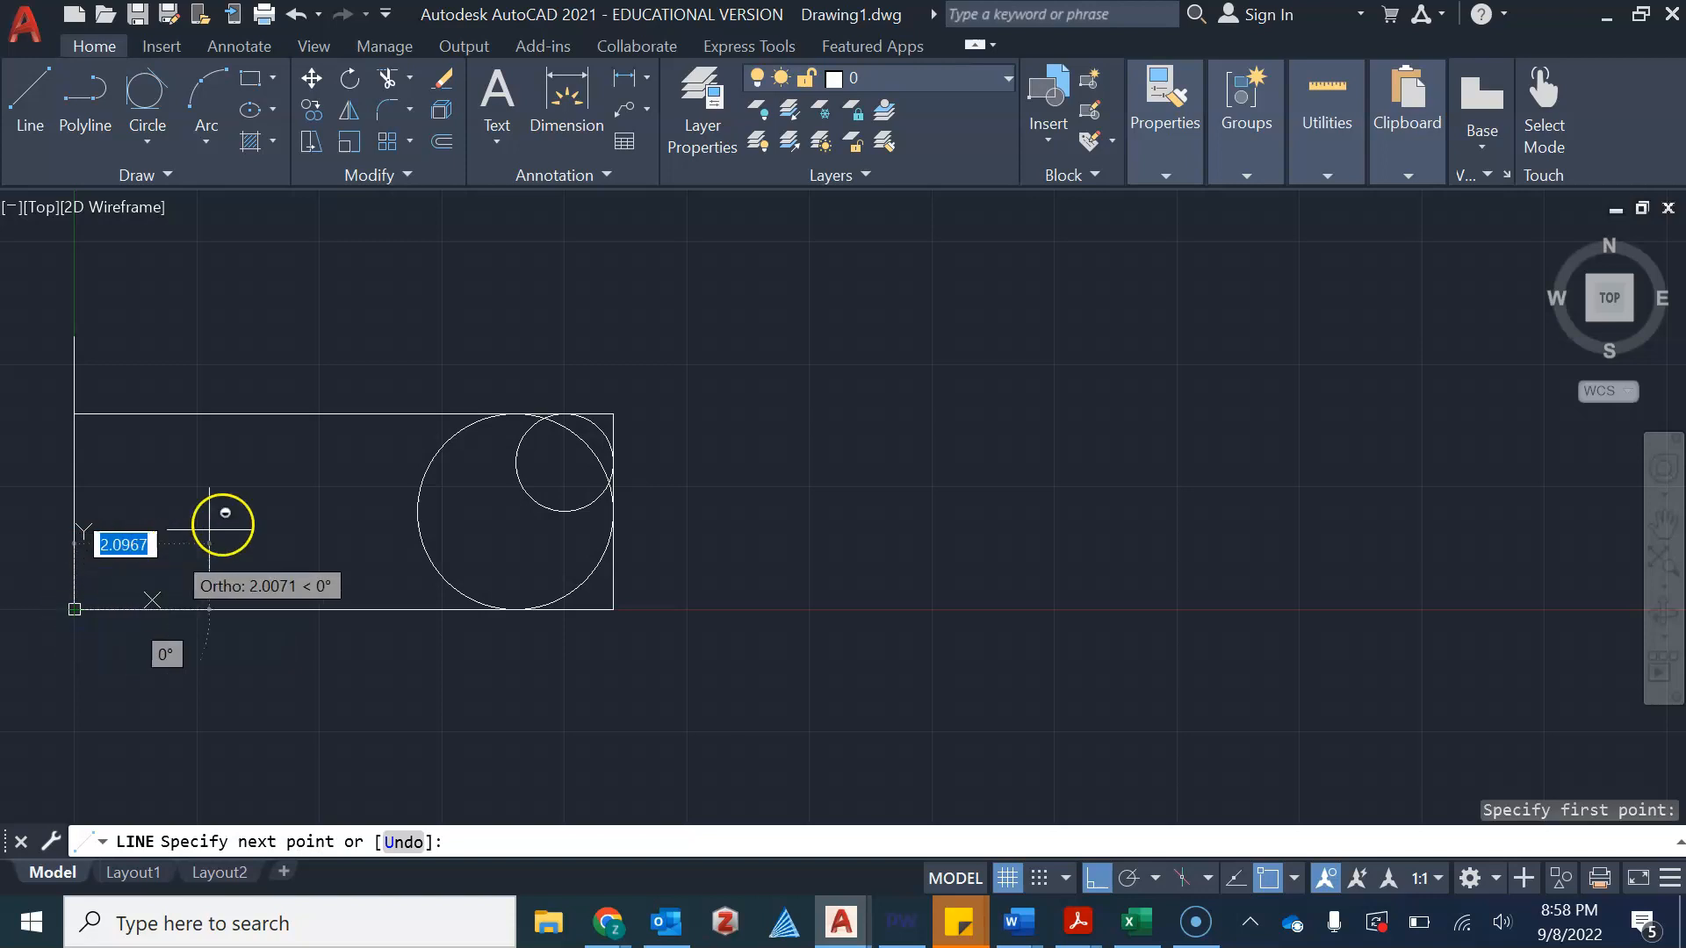
{"action": "left_click", "coordinate": [1109, 878]}
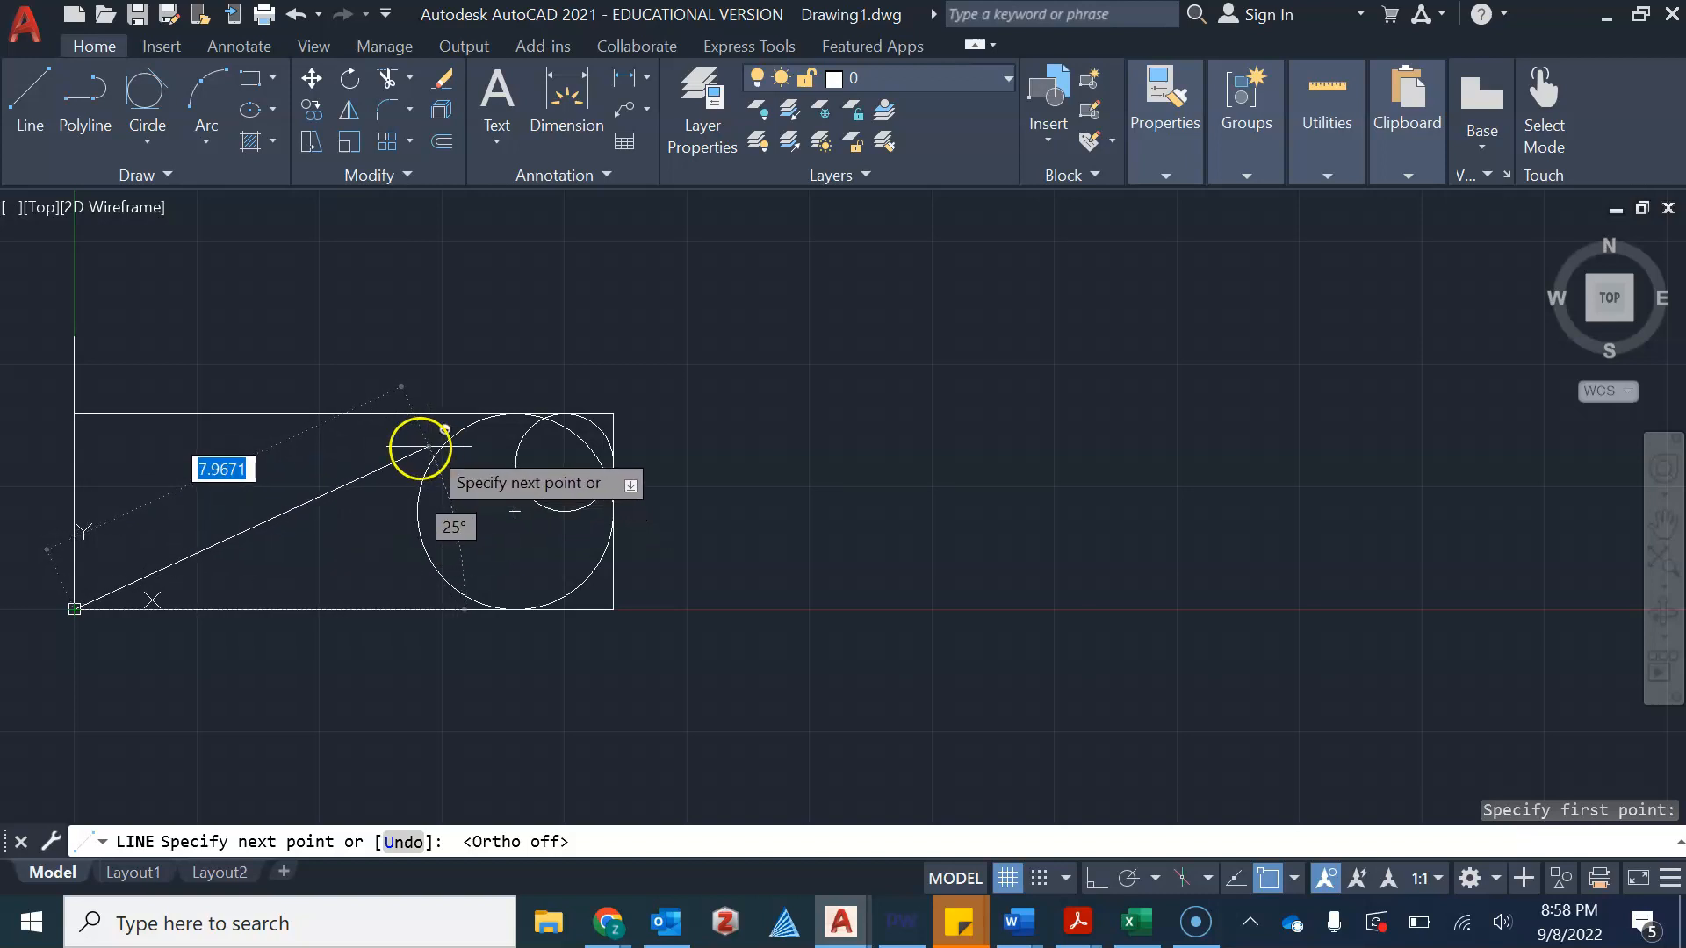
{"action": "type", "text": "tan"}
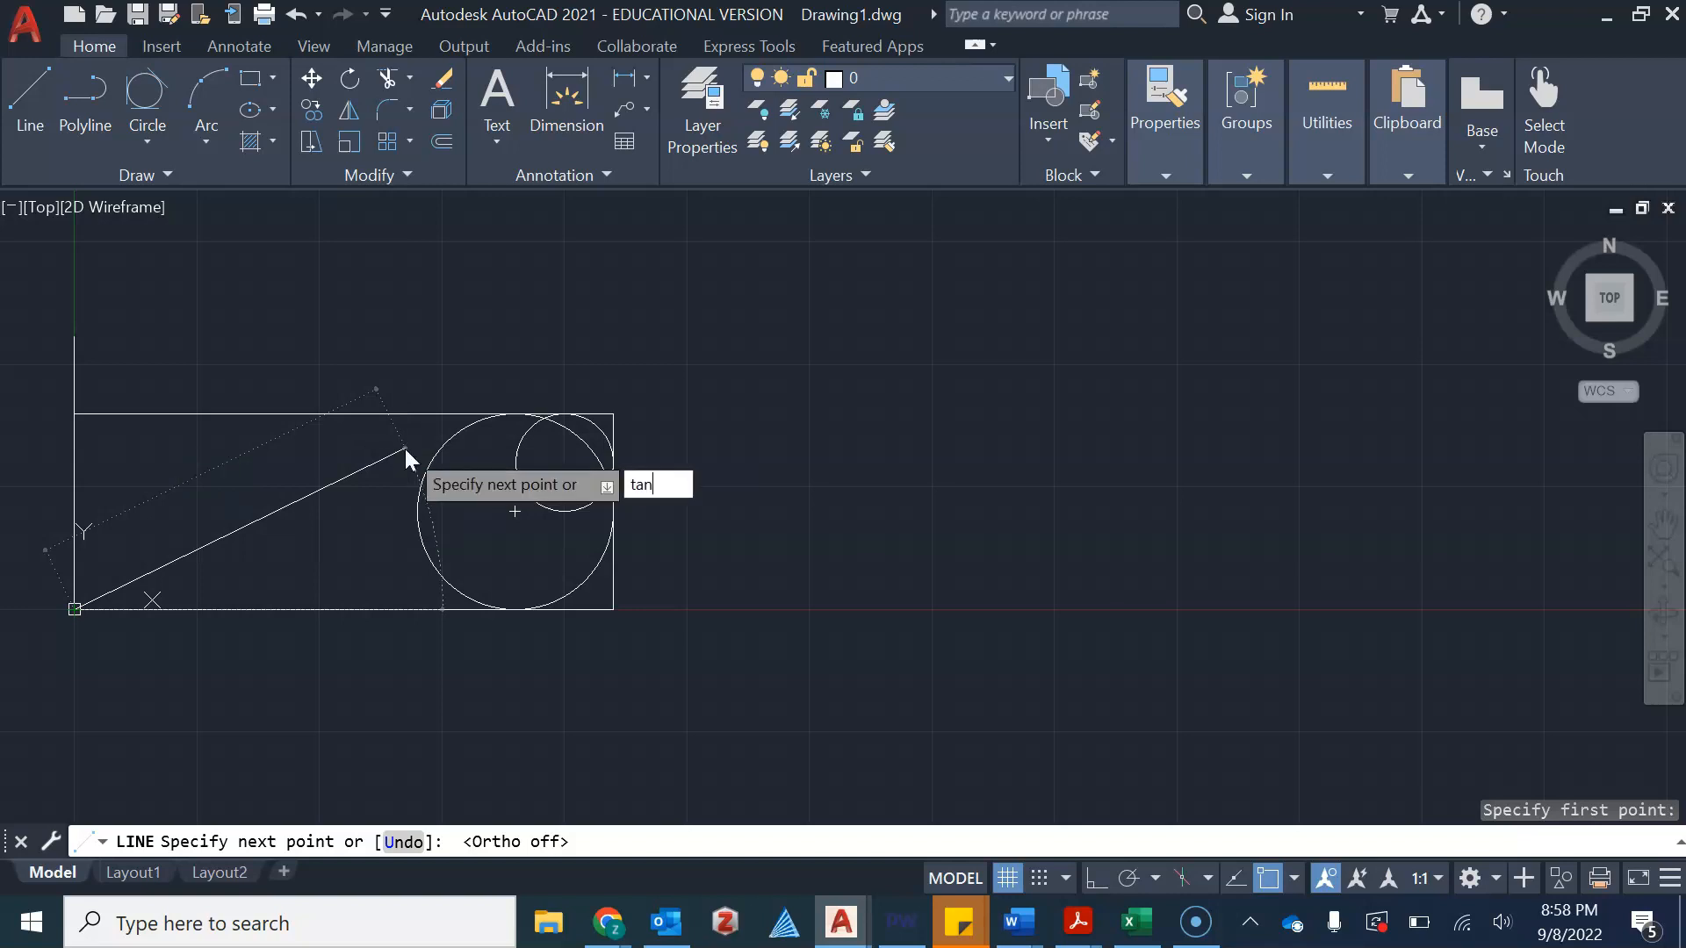
{"action": "key", "text": "Return"}
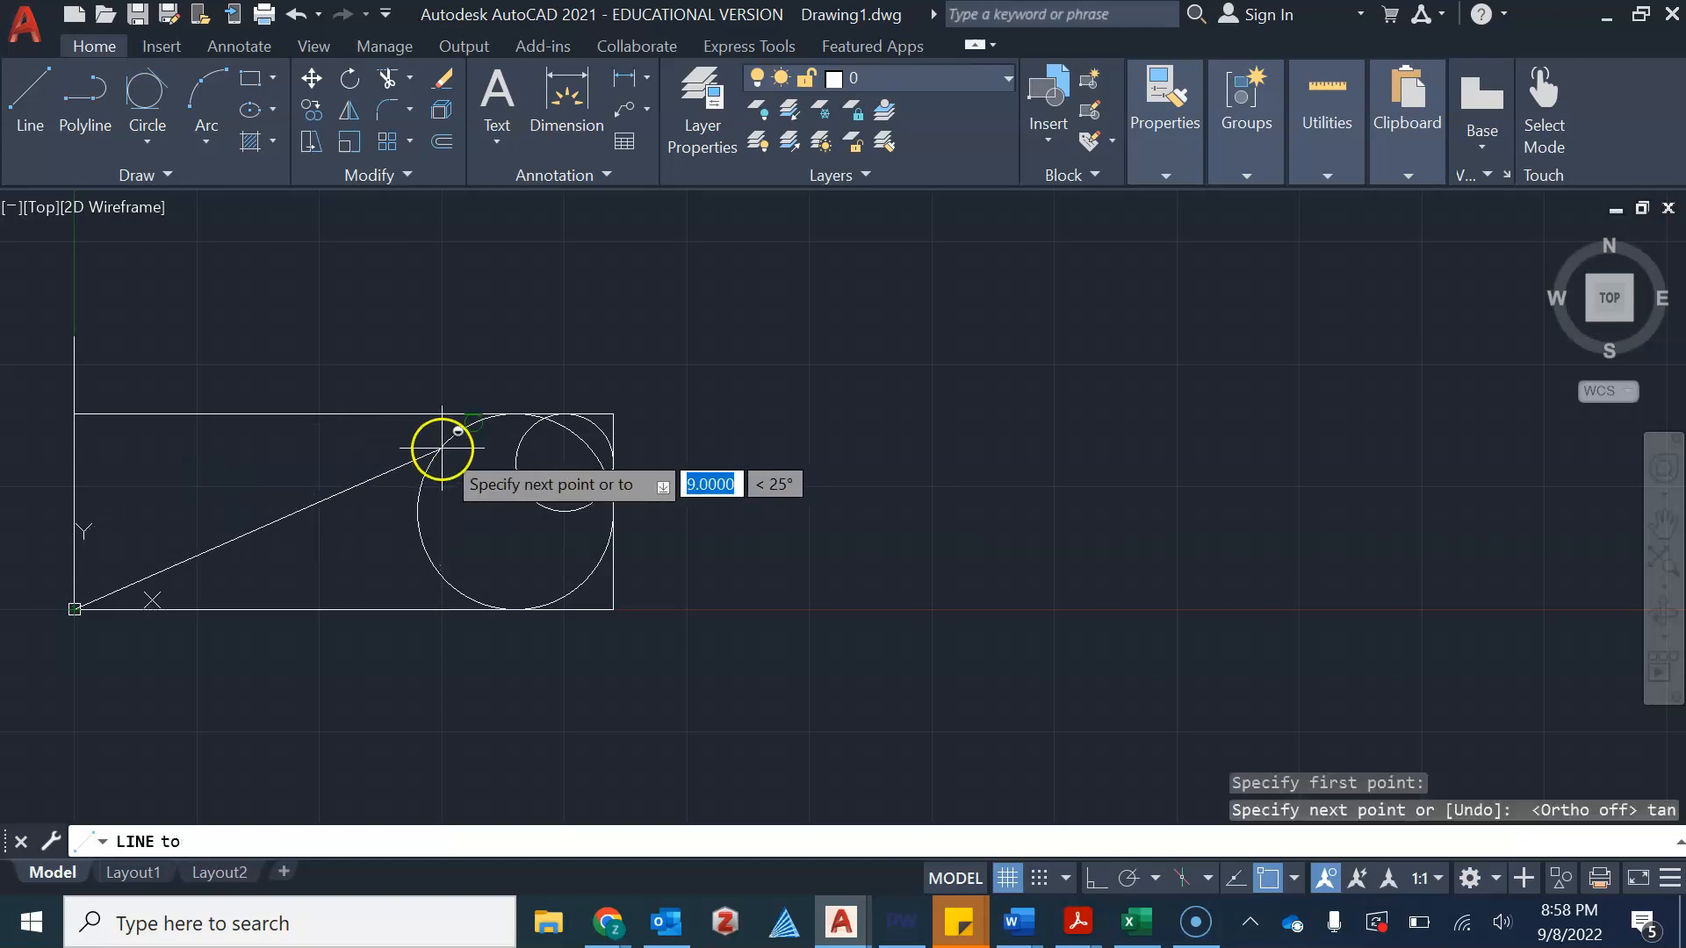
{"action": "scroll", "coordinate": [451, 436], "scroll_direction": "up", "scroll_amount": 5}
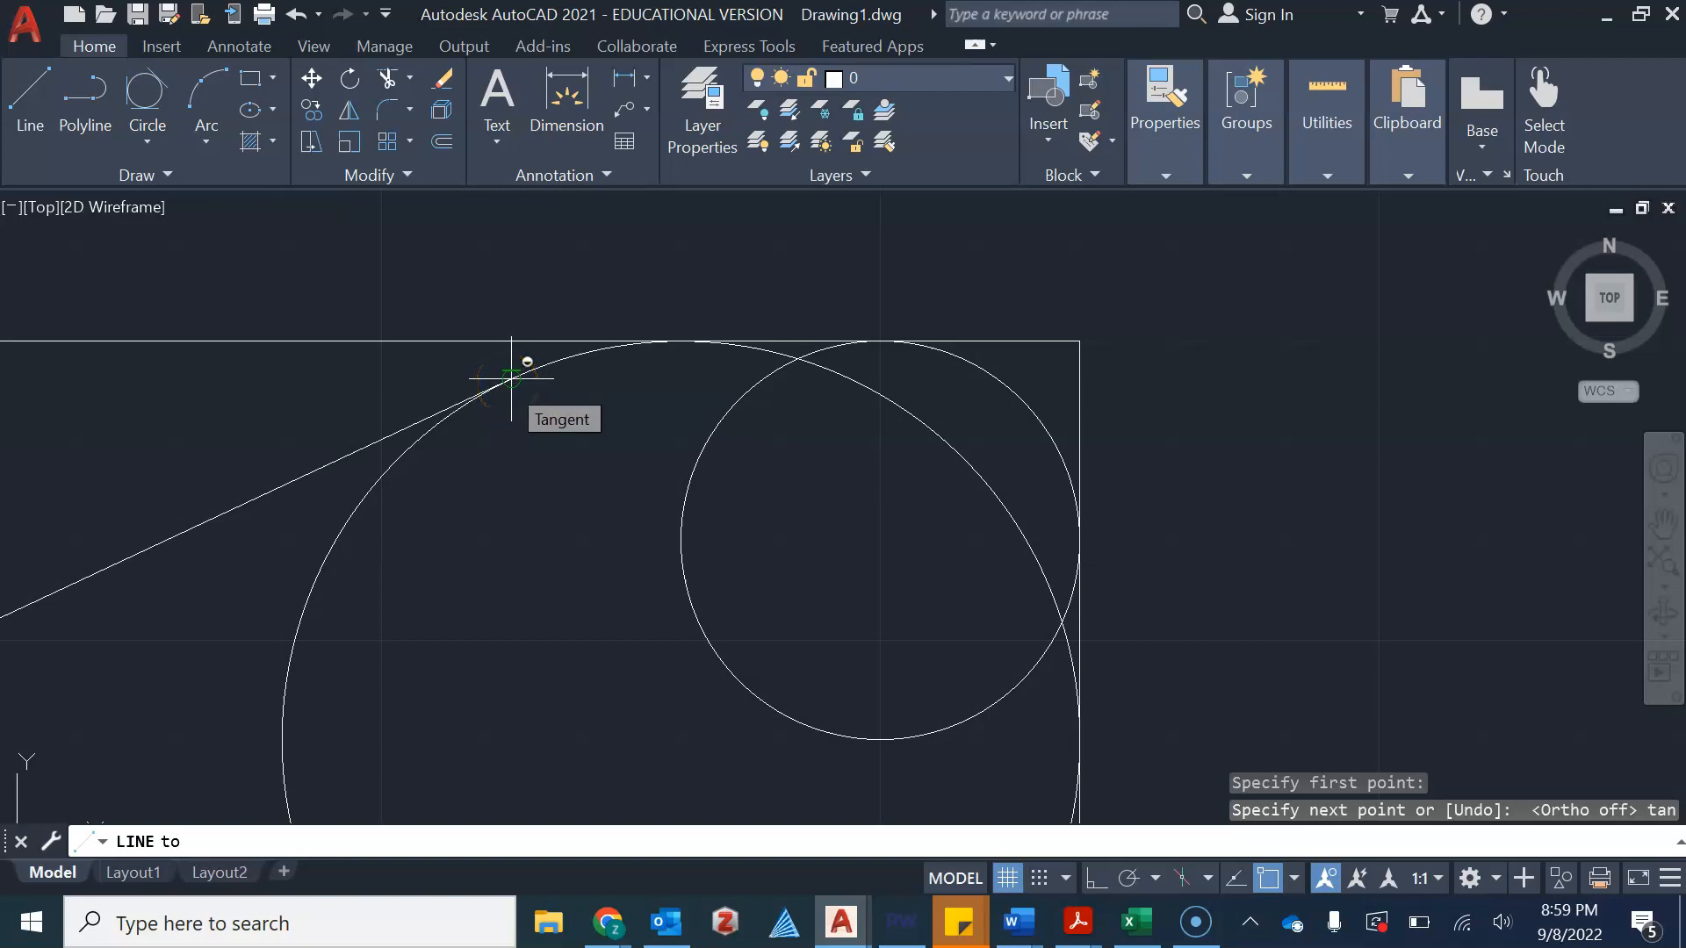
{"action": "left_click", "coordinate": [507, 383]}
{"action": "scroll", "coordinate": [564, 492], "scroll_direction": "down", "scroll_amount": 4}
{"action": "middle_click_drag", "start_coordinate": [564, 493], "coordinate": [826, 345]}
{"action": "scroll", "coordinate": [830, 289], "scroll_direction": "up", "scroll_amount": 5}
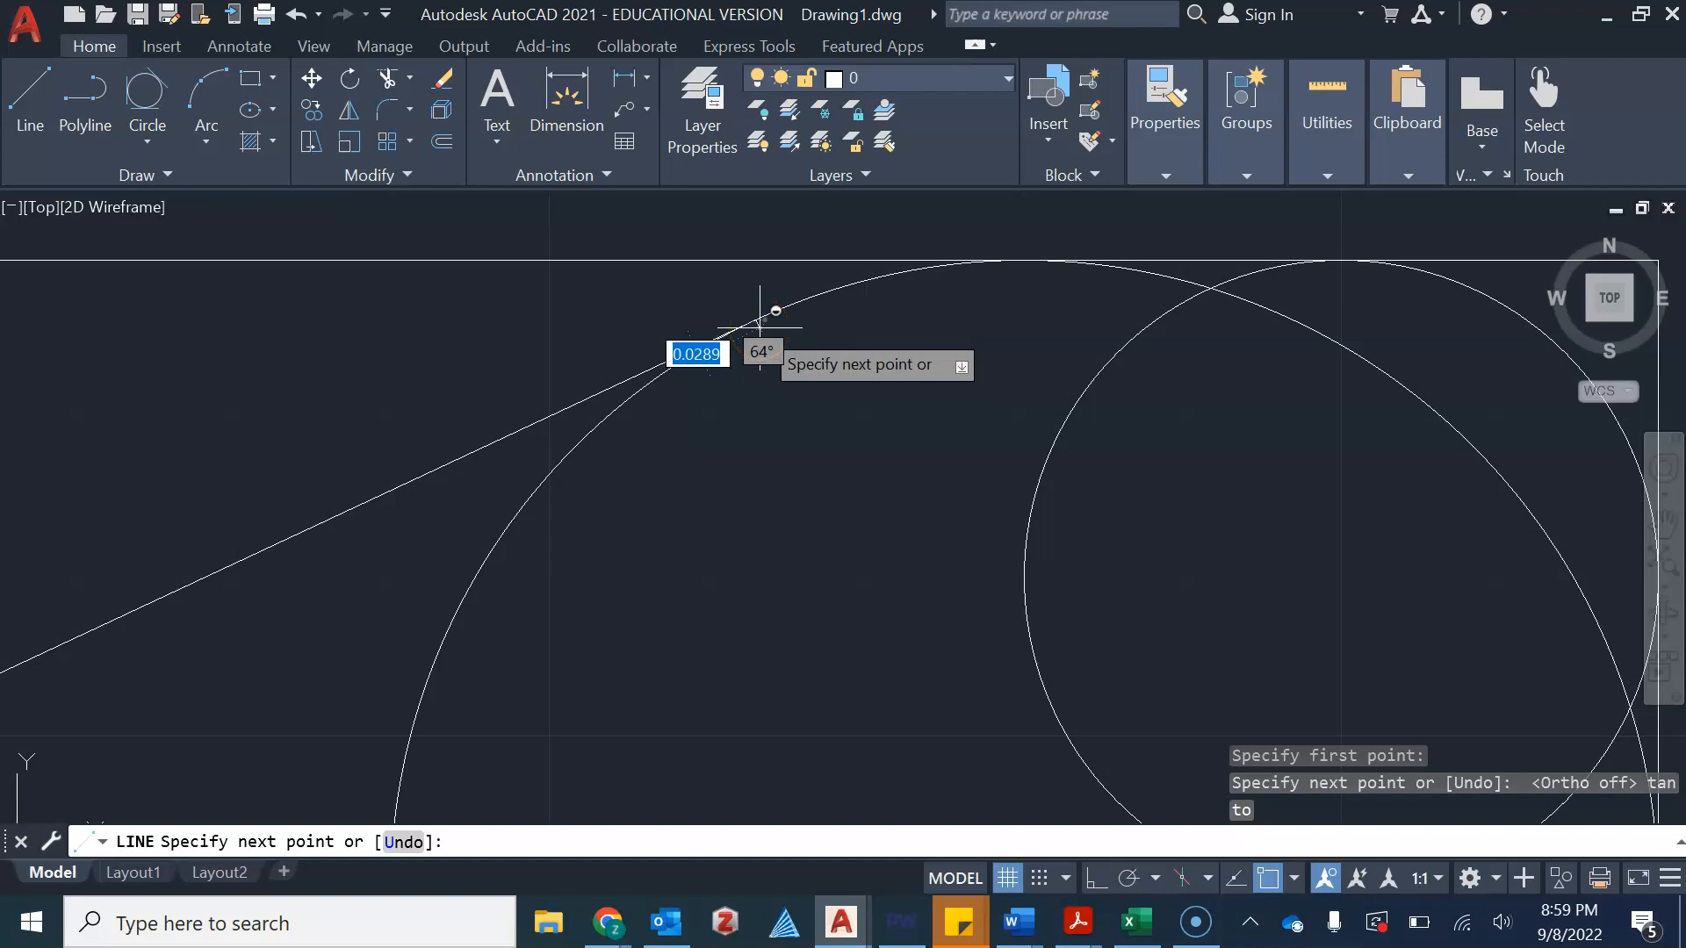
{"action": "scroll", "coordinate": [821, 357], "scroll_direction": "down", "scroll_amount": 5}
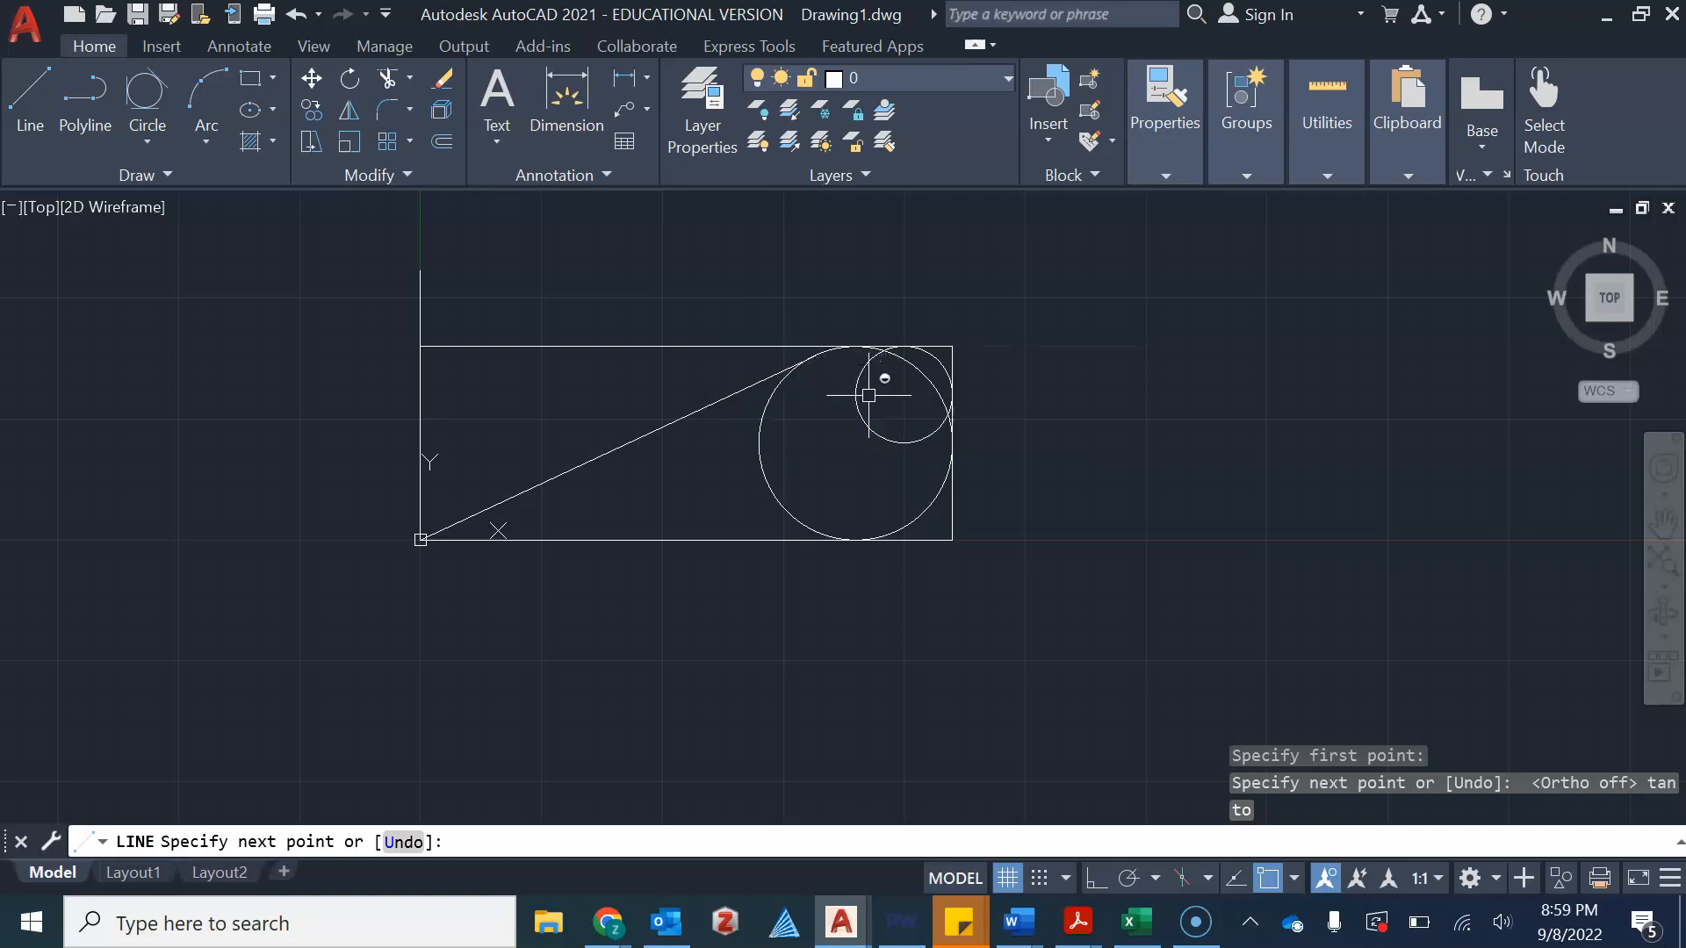
{"action": "key", "text": "Escape"}
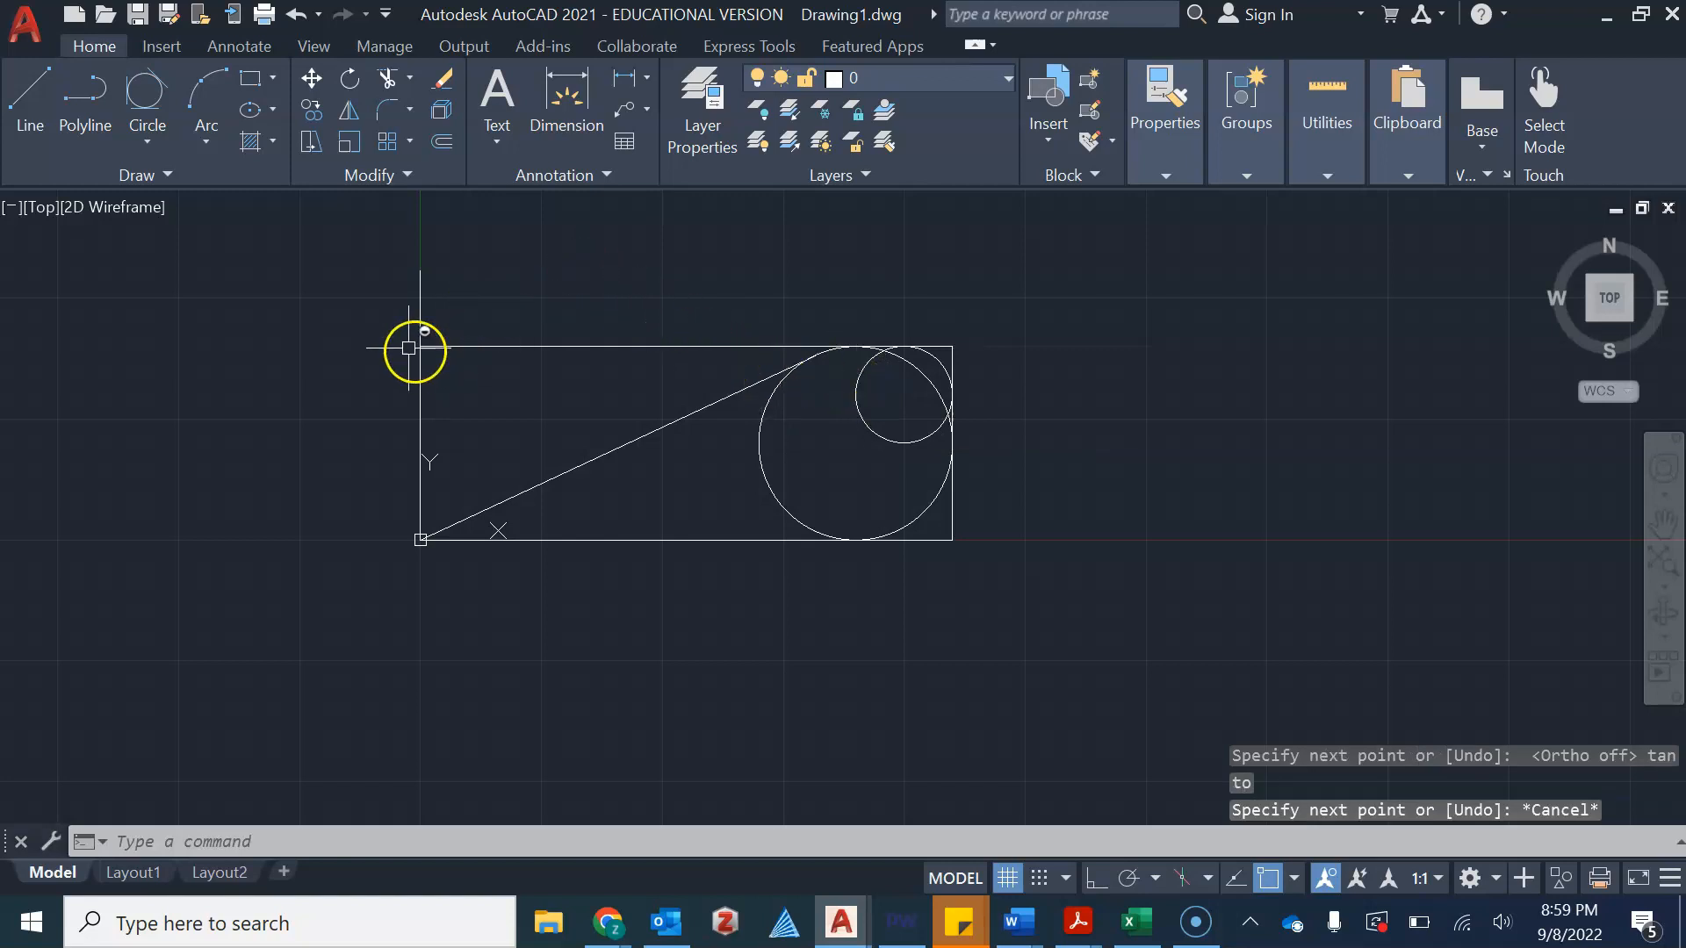
Start a center ellipse above the rectangle's right end, placing its center and first axis endpoint
{"action": "left_click", "coordinate": [208, 140]}
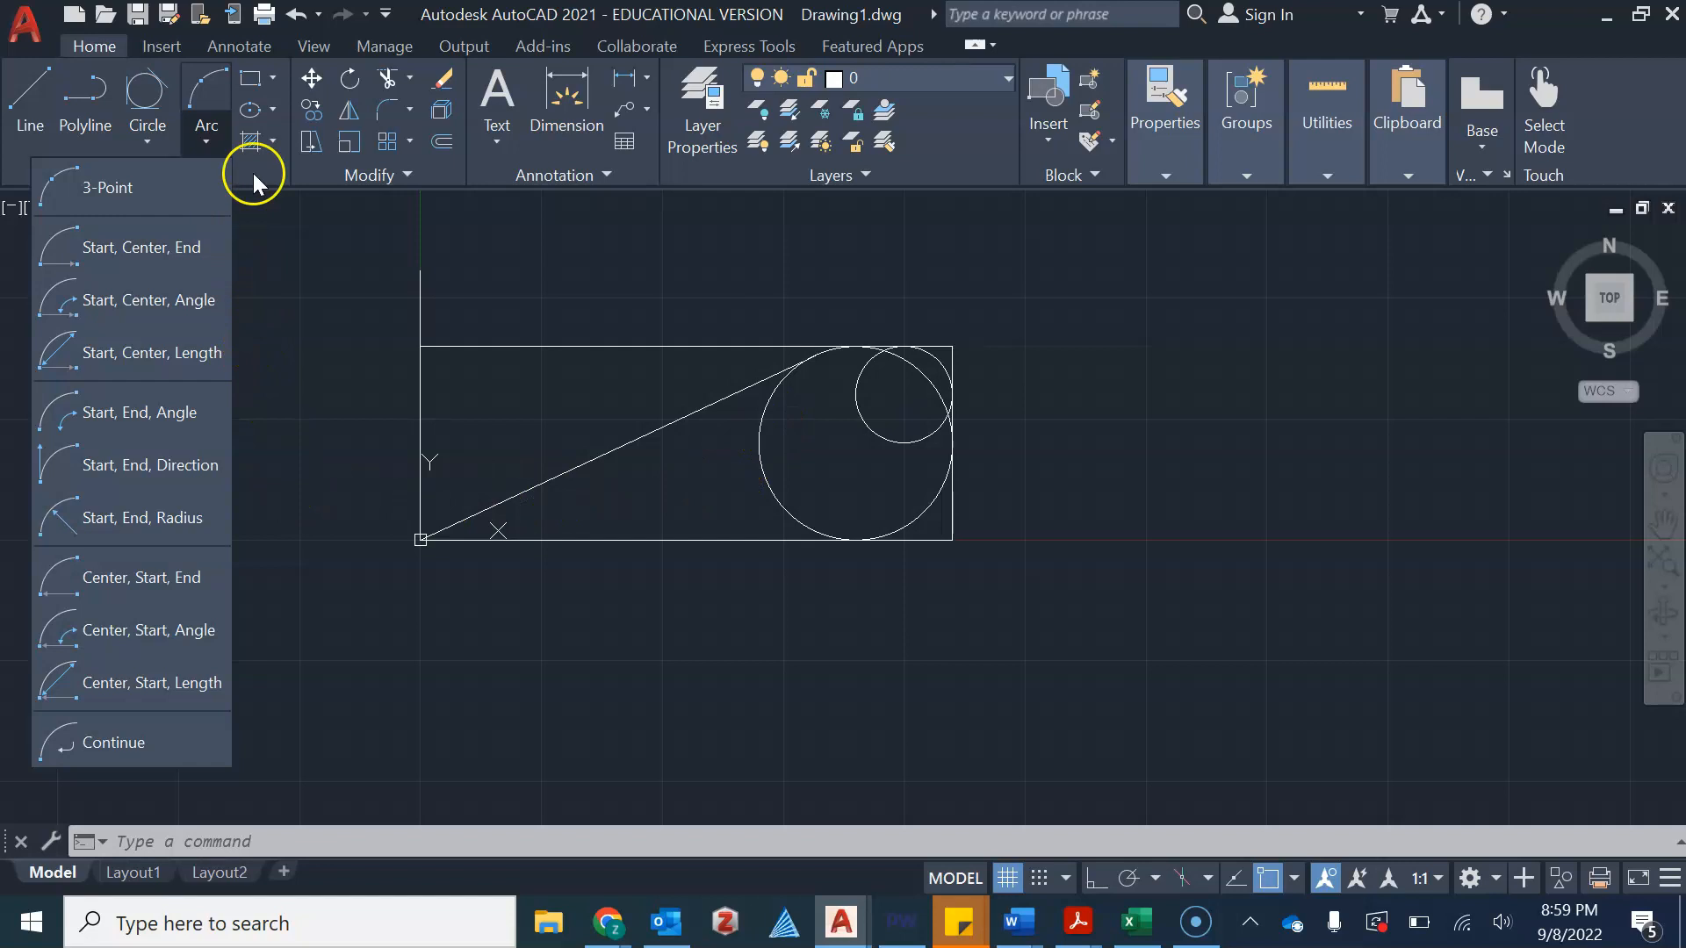
{"action": "left_click", "coordinate": [274, 109]}
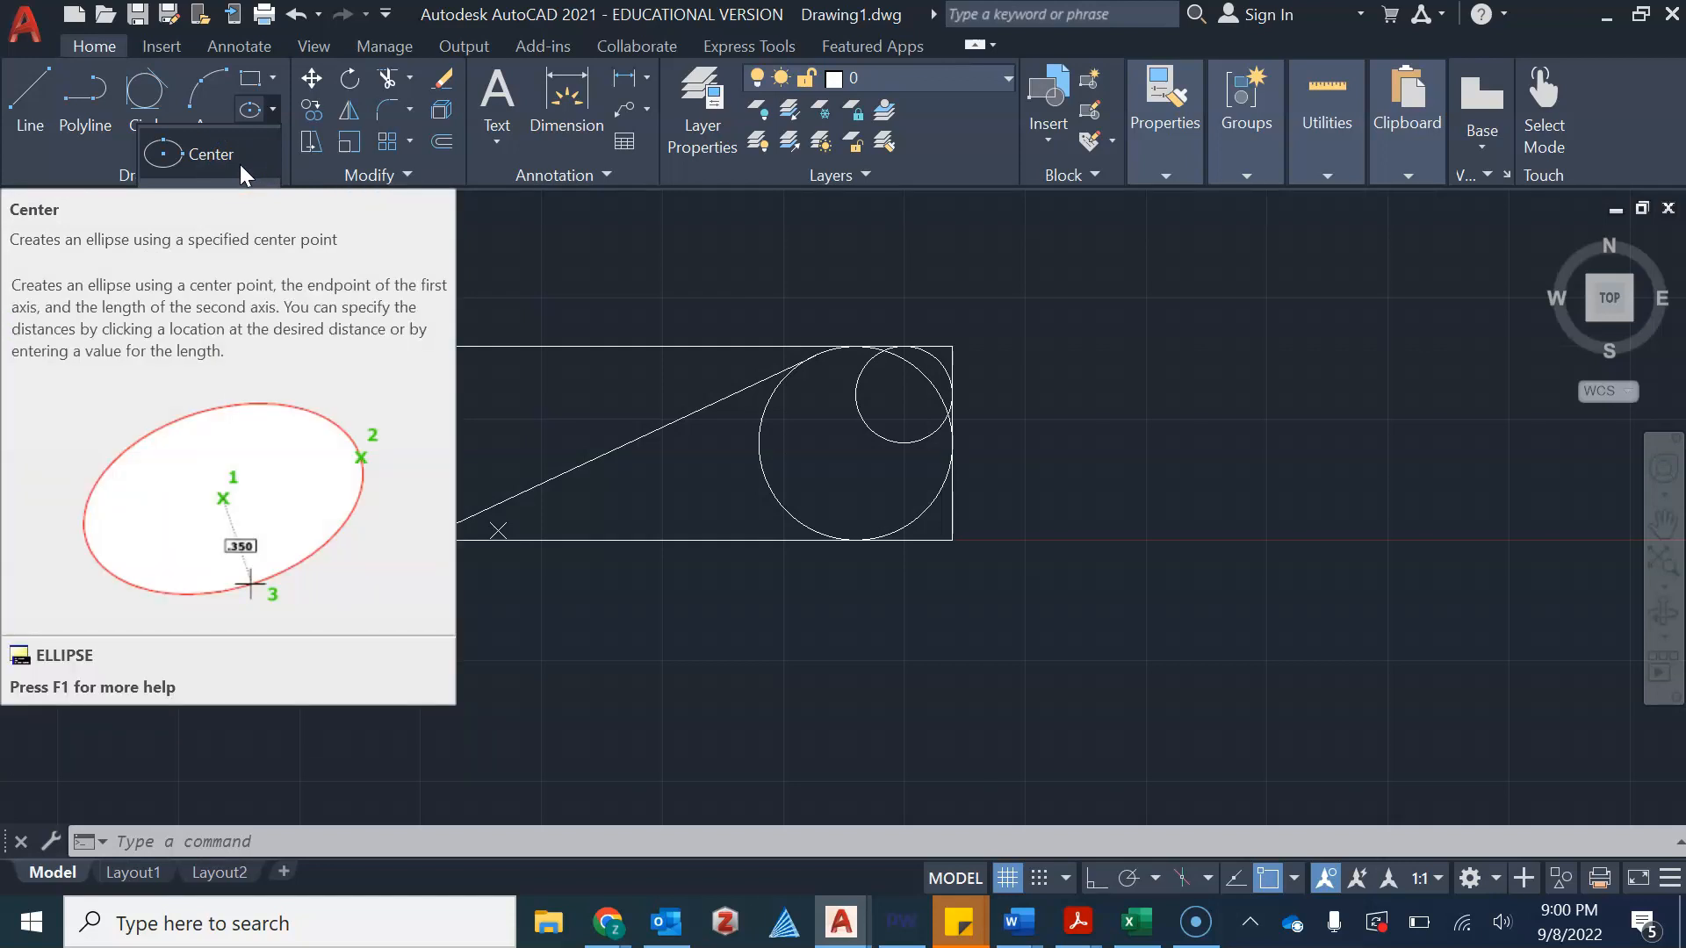
{"action": "left_click", "coordinate": [240, 165]}
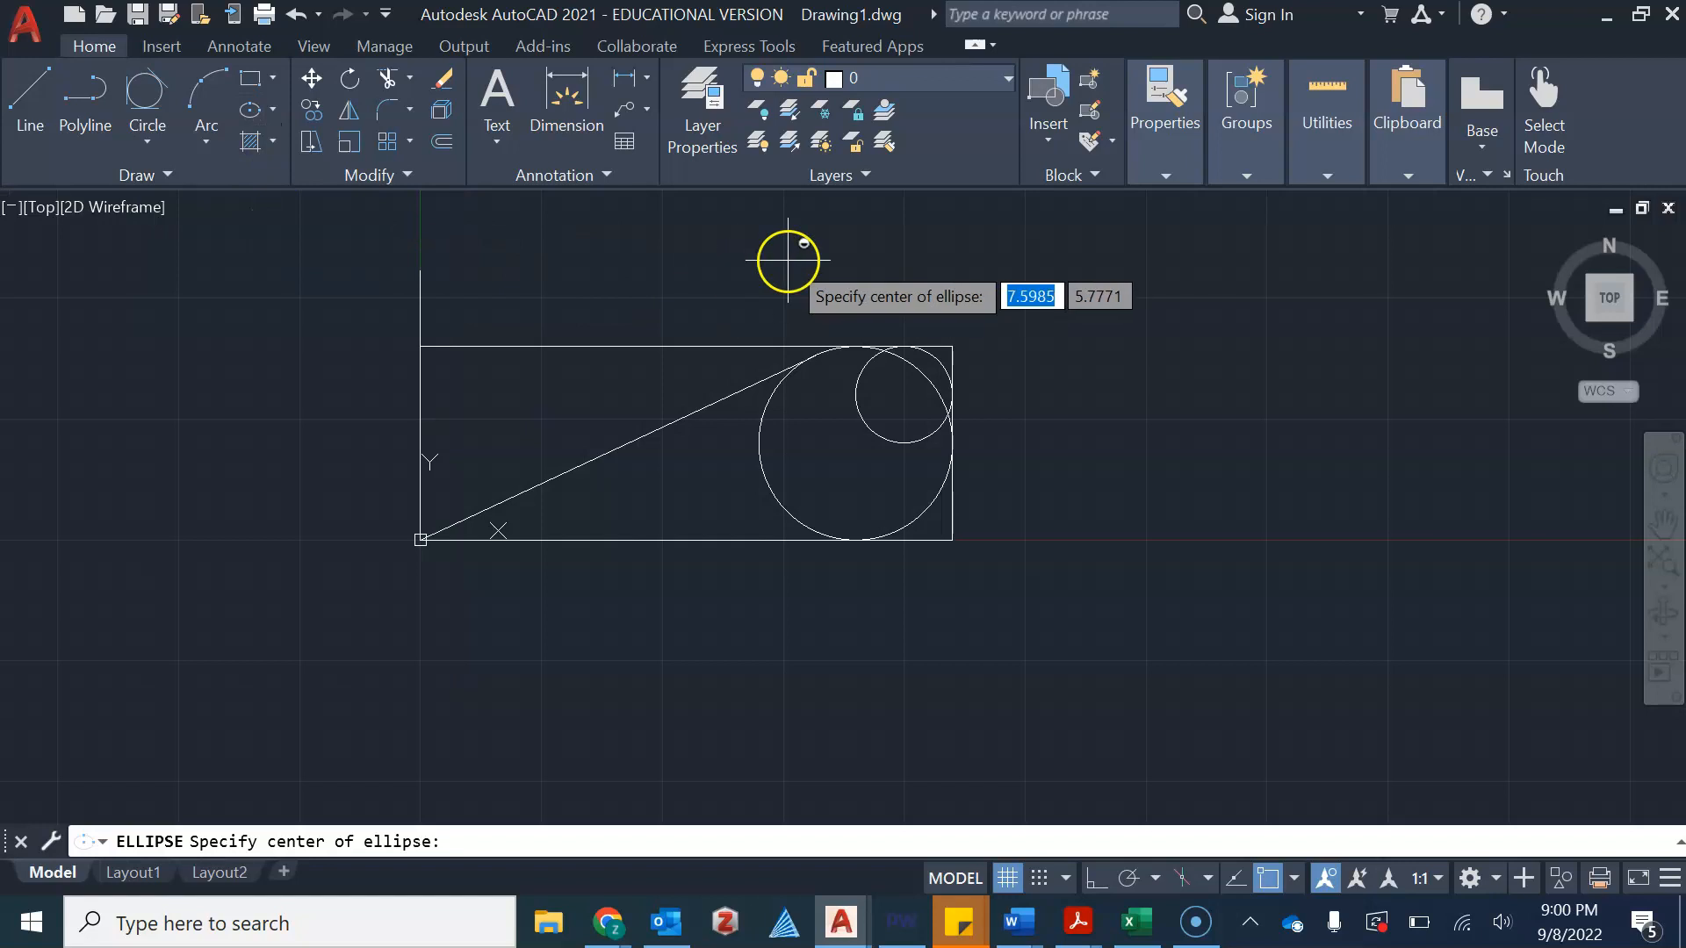
{"action": "left_click", "coordinate": [1099, 273]}
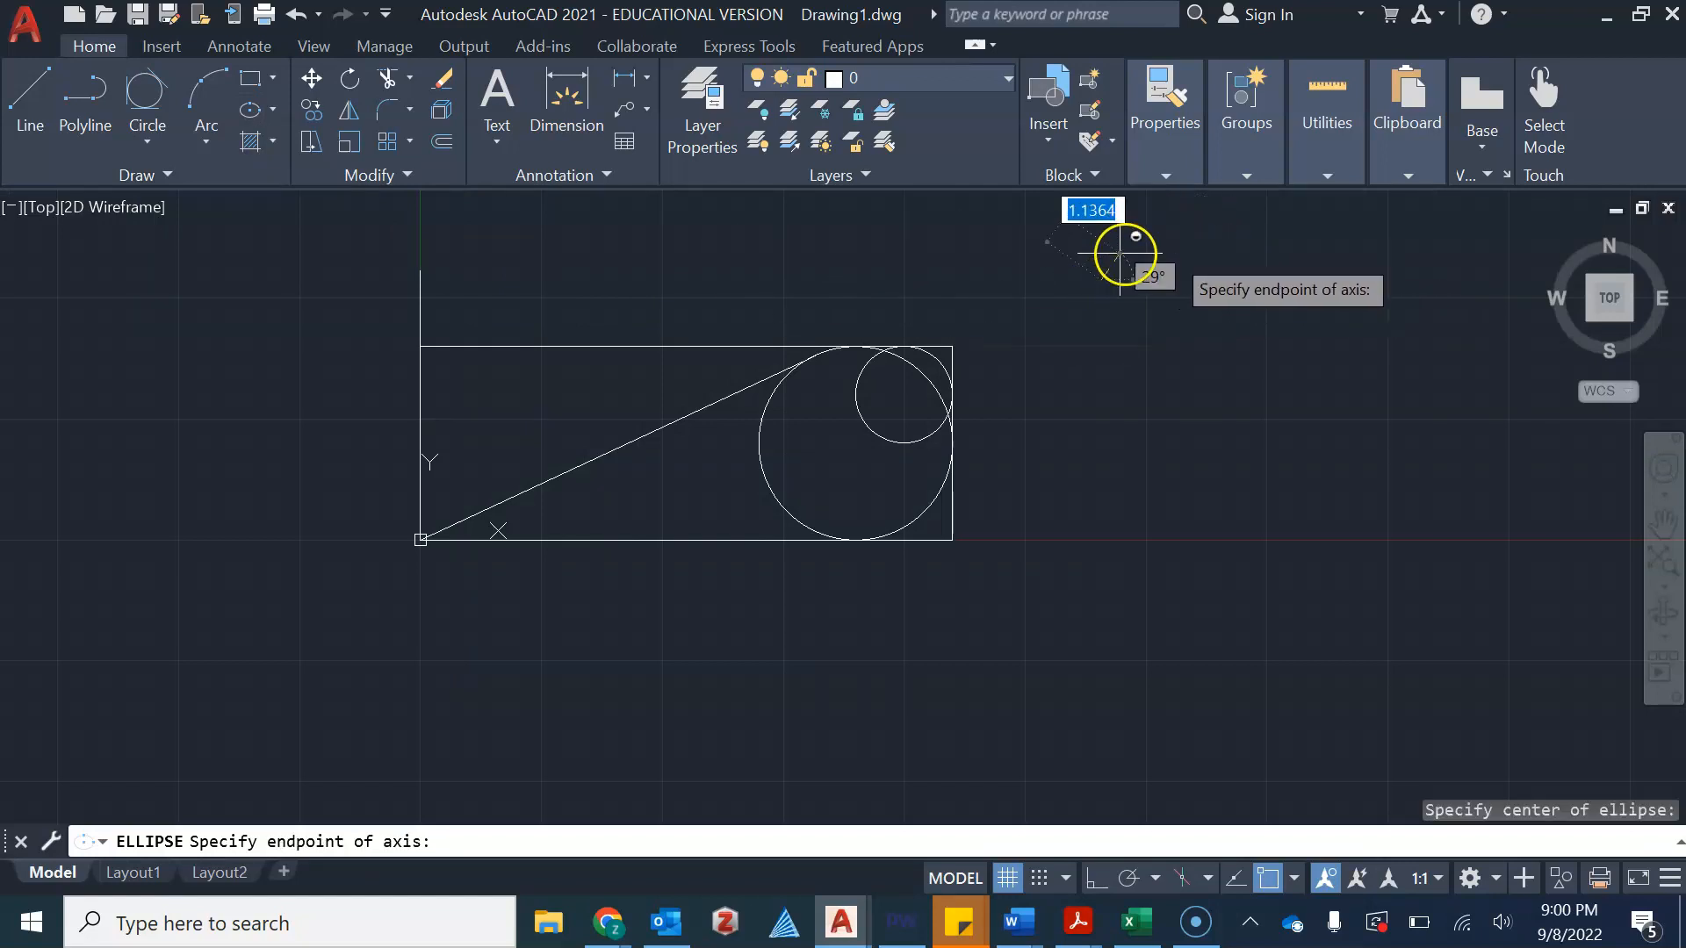
{"action": "scroll", "coordinate": [1099, 303], "scroll_direction": "down", "scroll_amount": 2}
{"action": "left_click", "coordinate": [1099, 378]}
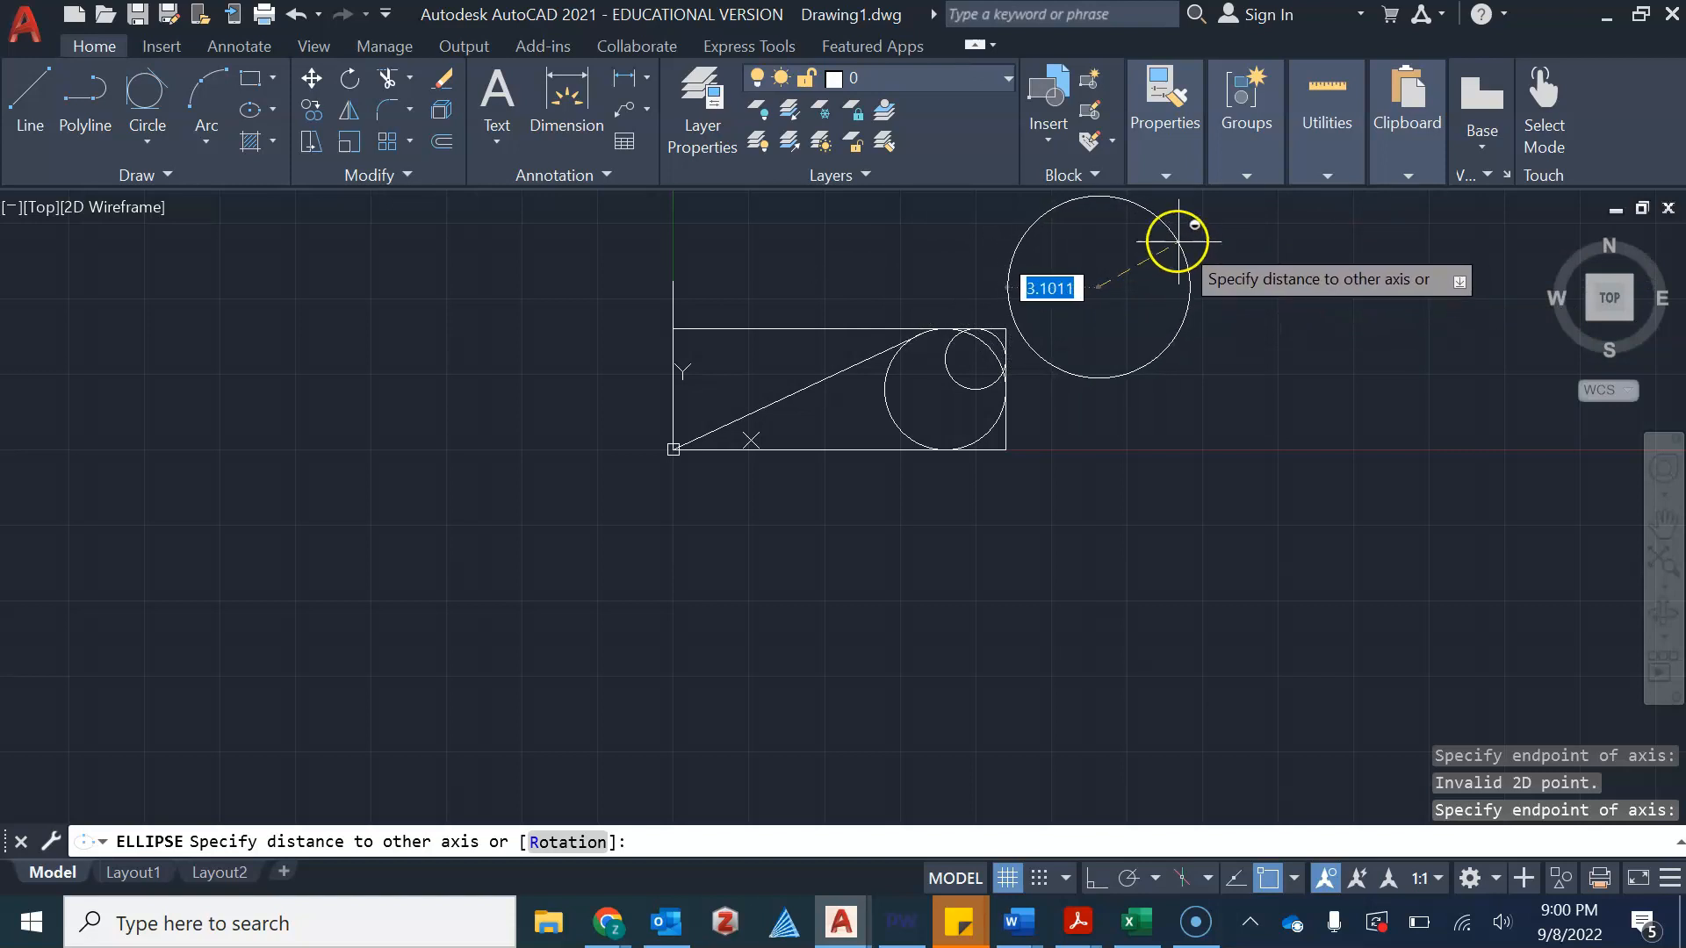
{"action": "scroll", "coordinate": [1148, 227], "scroll_direction": "up", "scroll_amount": 2}
{"action": "scroll", "coordinate": [1312, 307], "scroll_direction": "down", "scroll_amount": 2}
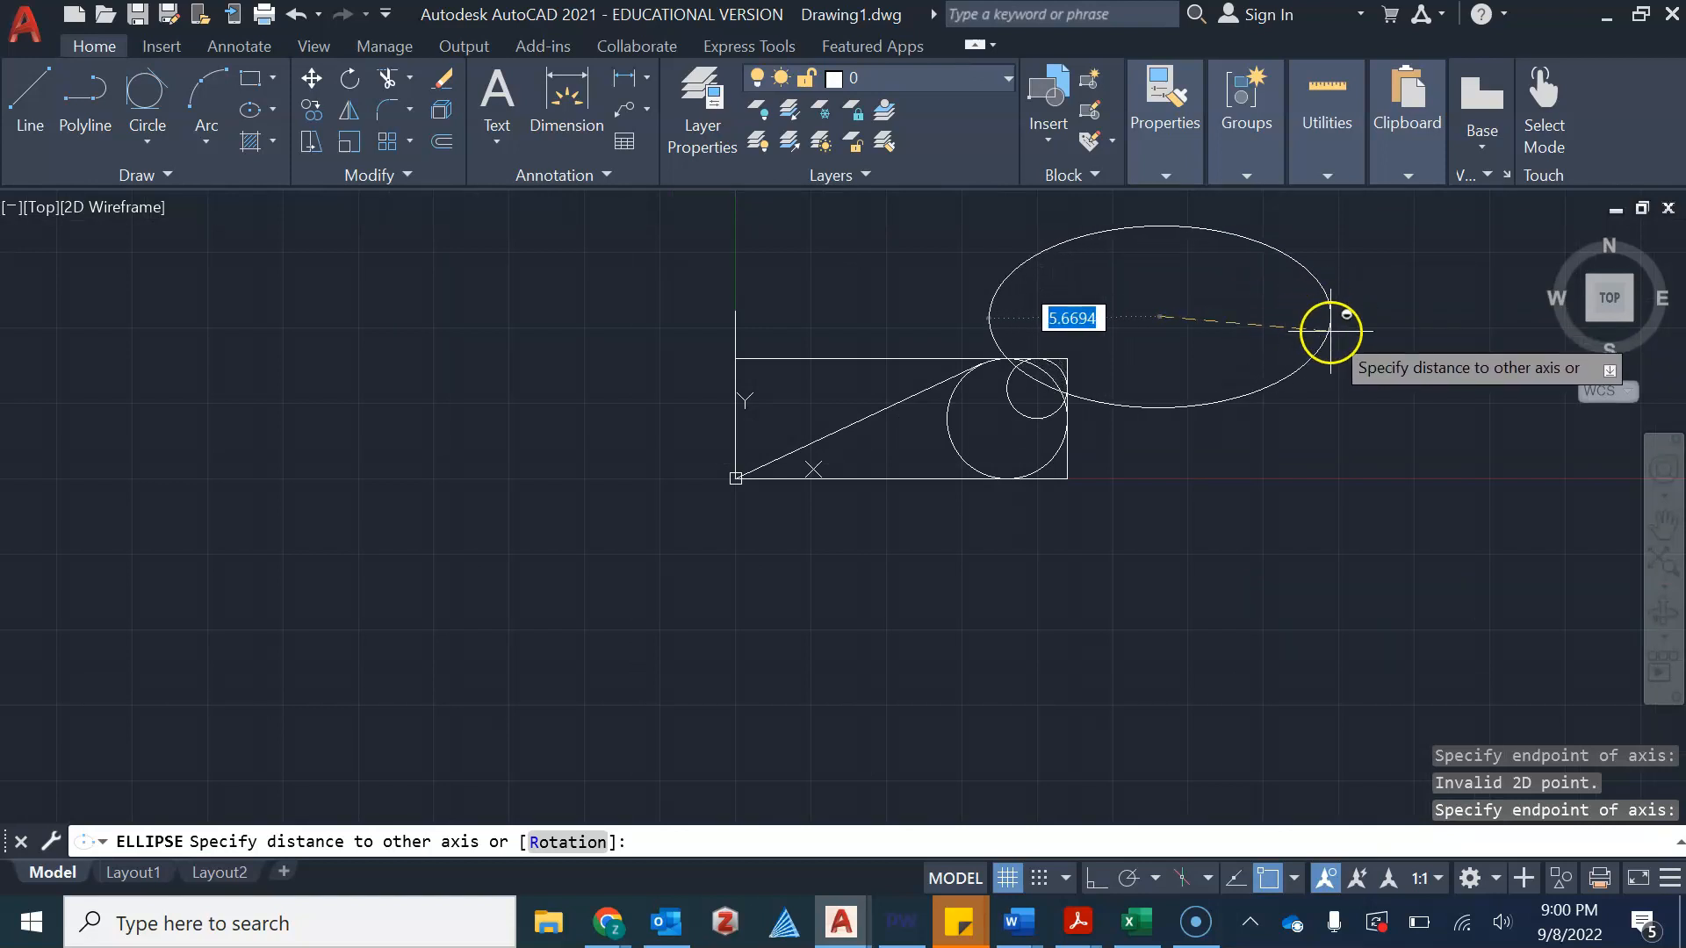
{"action": "scroll", "coordinate": [1306, 319], "scroll_direction": "up", "scroll_amount": 2}
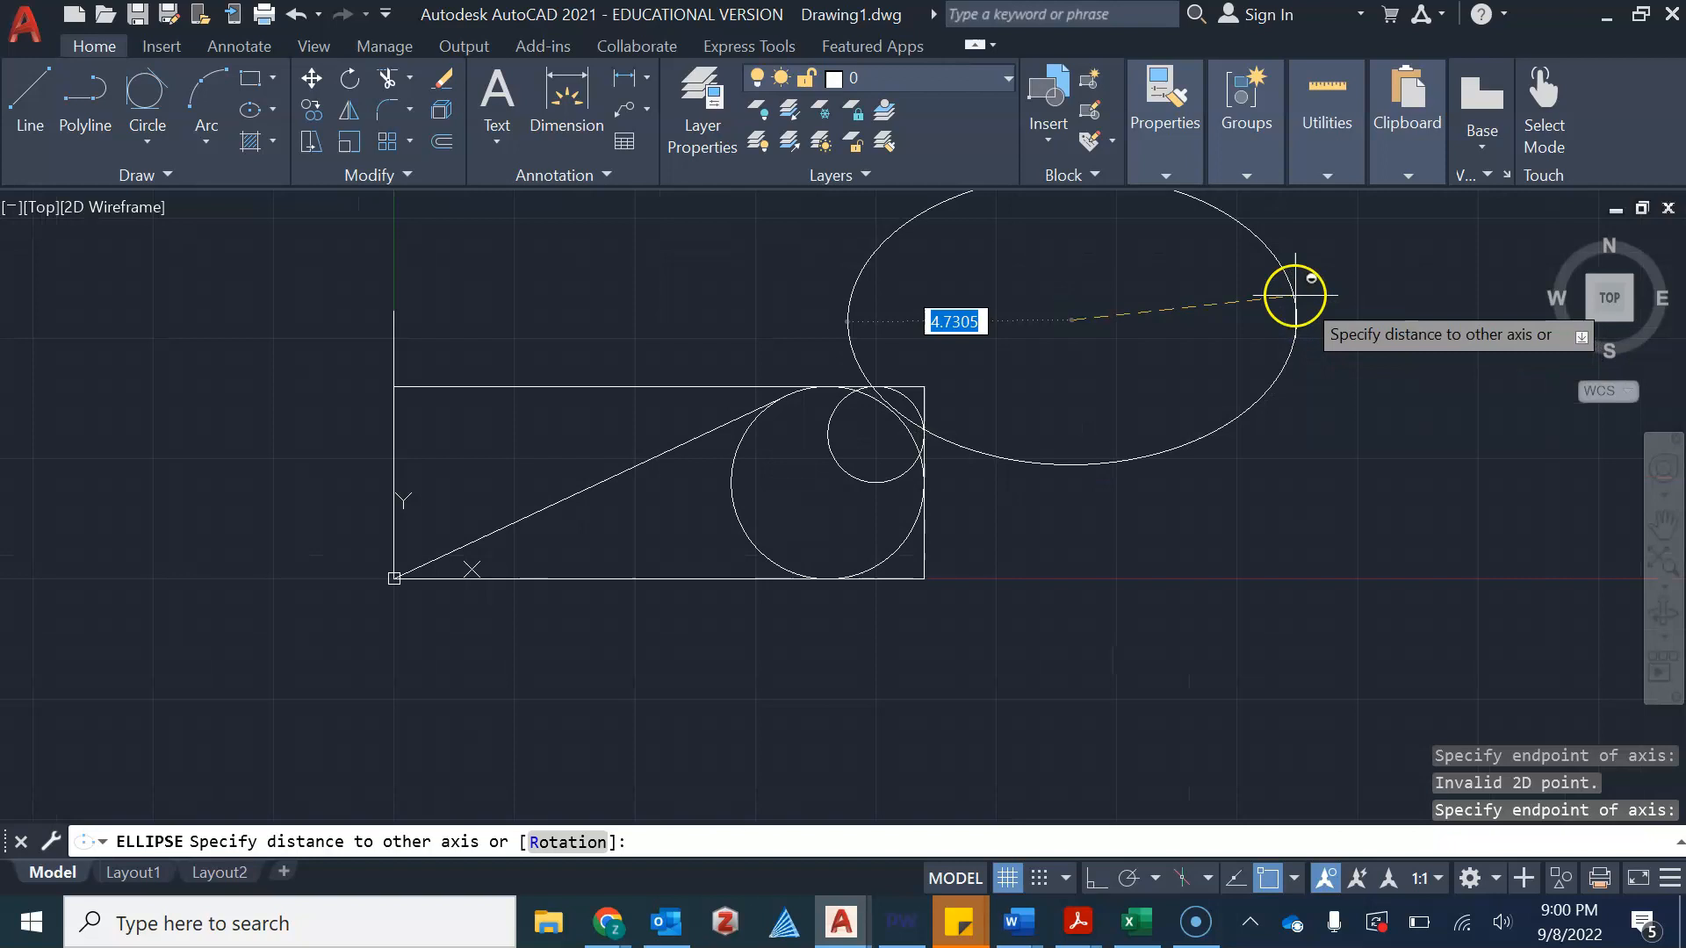